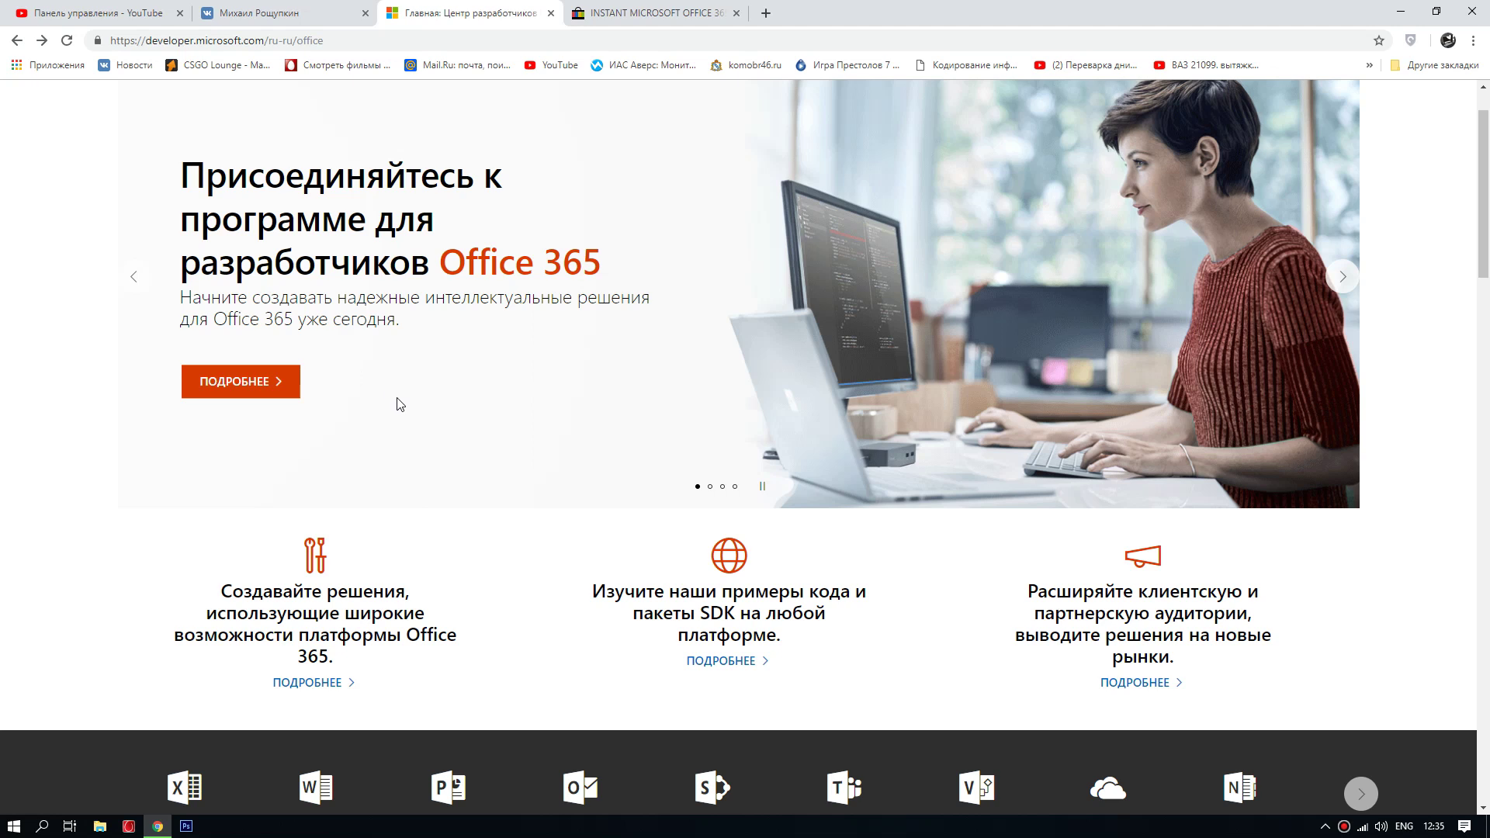
Step: Switch to the eBay Office 365 listing tab before putting Chrome away to the desktop
left_click(617, 13)
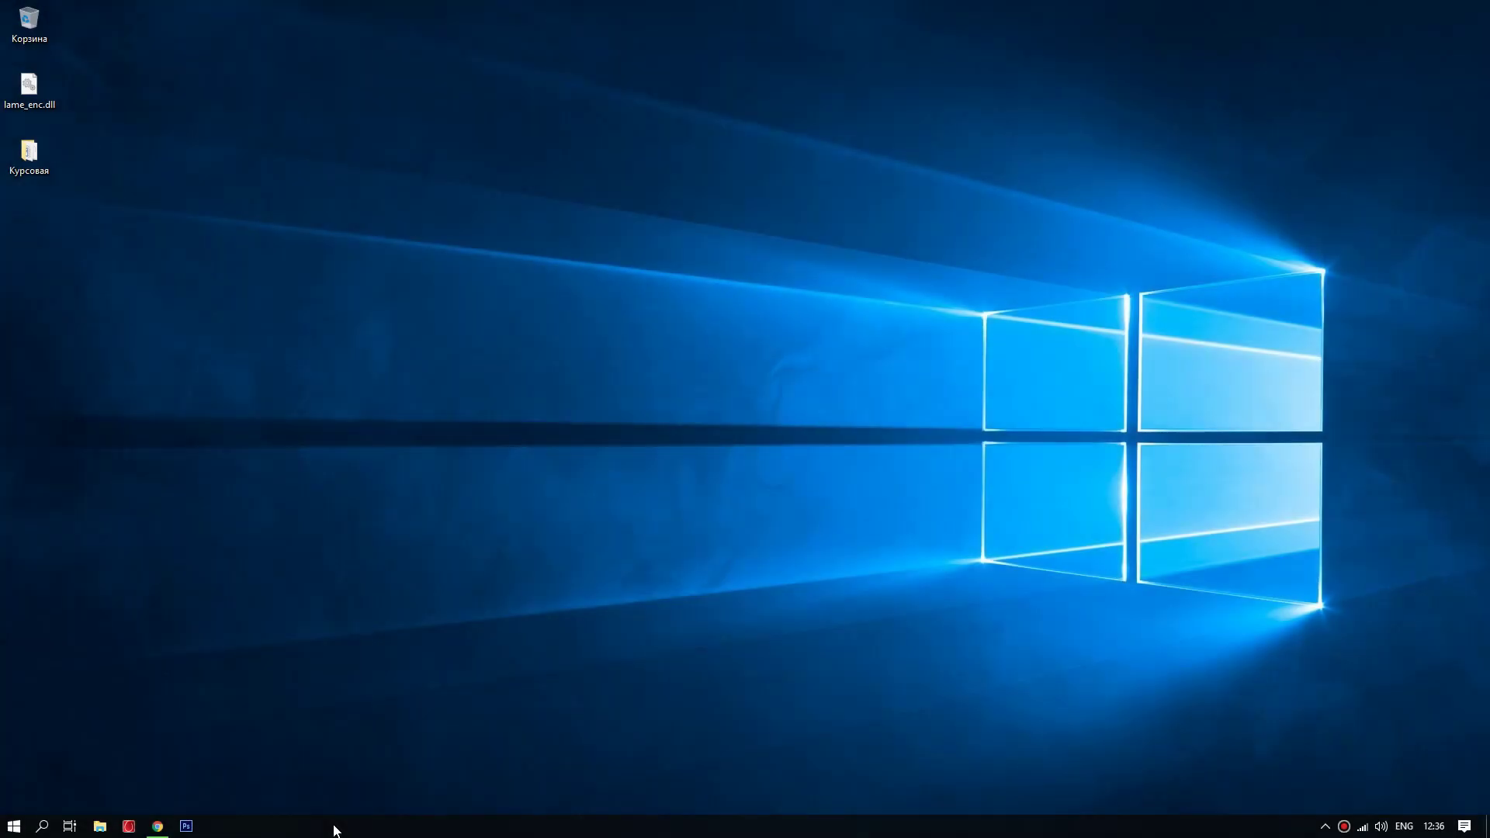
Step: Launch My Office from Start and open account management (Моя учетная запись) in the browser
left_click(13, 825)
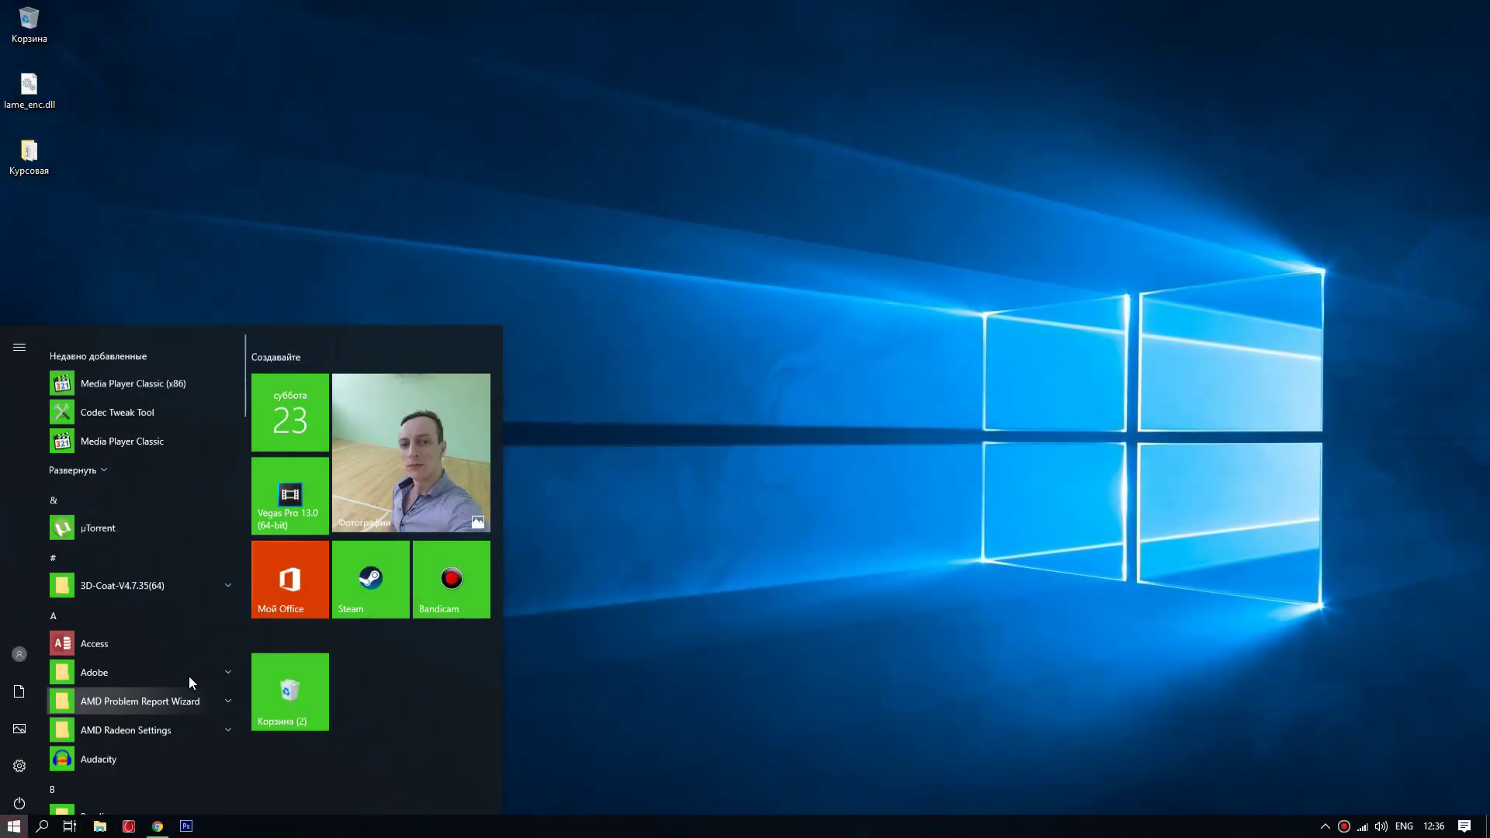
left_click(280, 562)
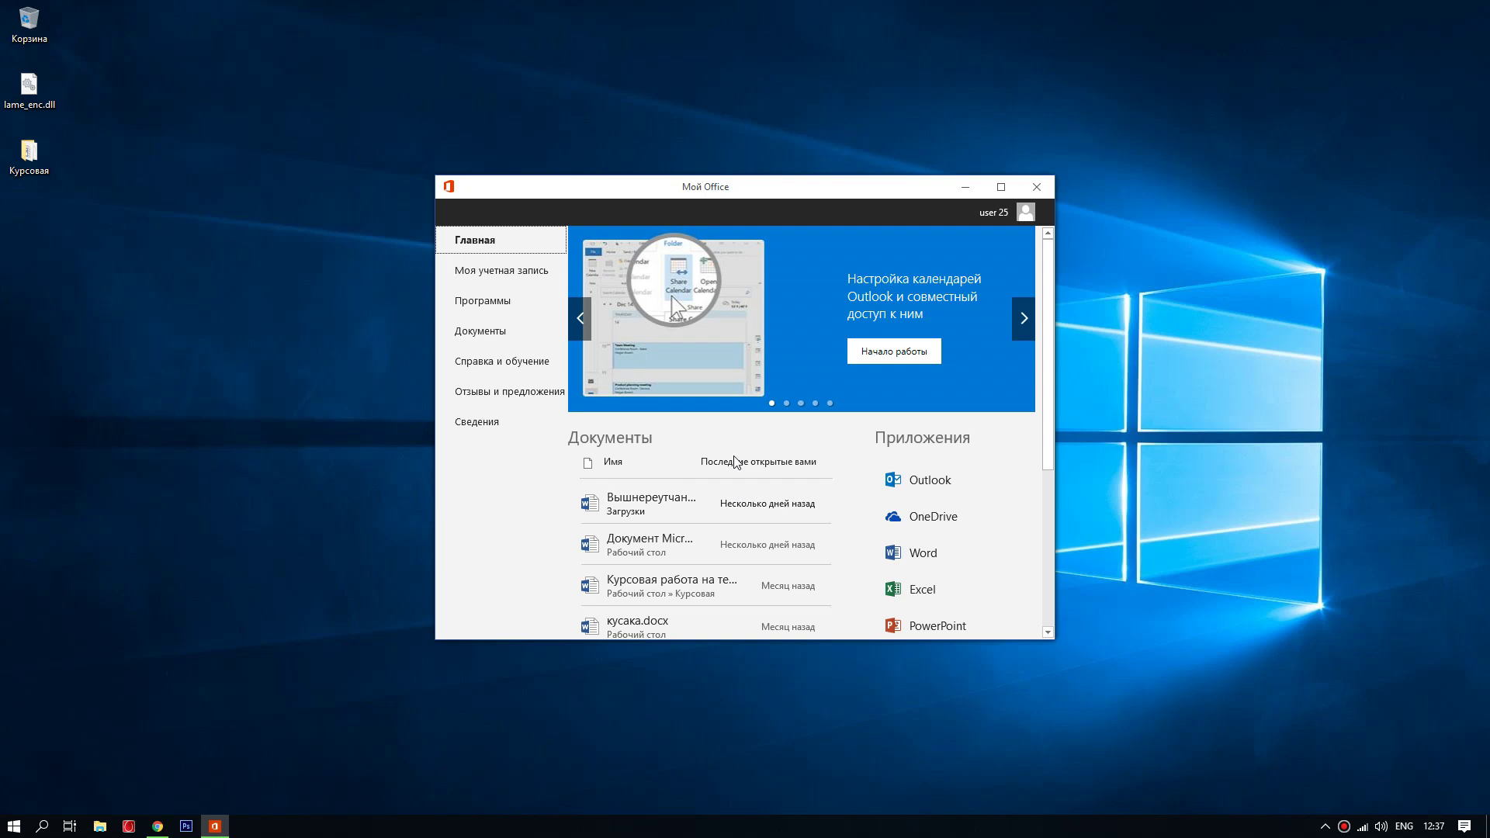
left_click_drag(786, 191, 678, 149)
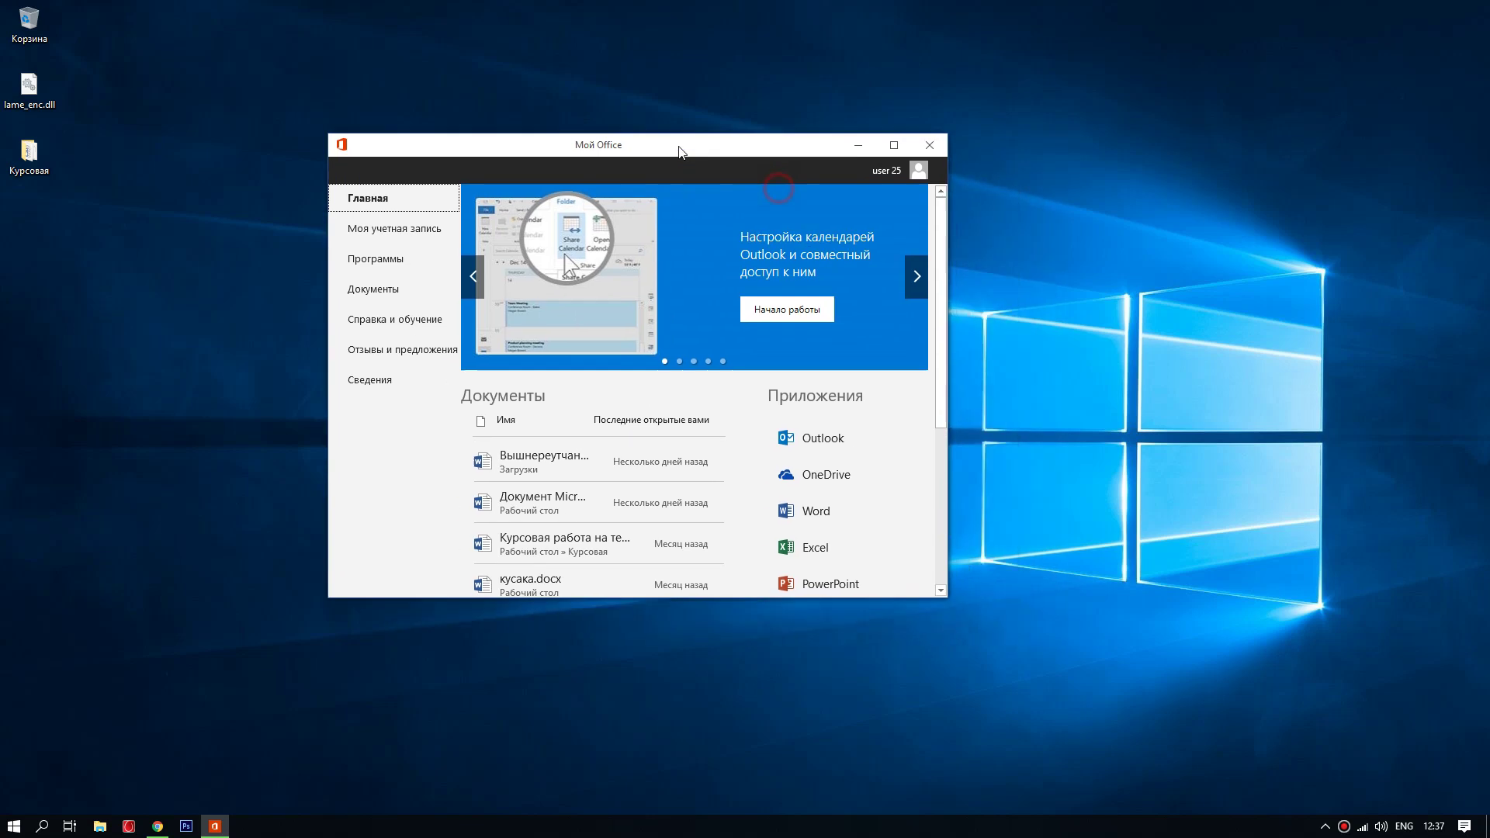
left_click(394, 230)
left_click(518, 246)
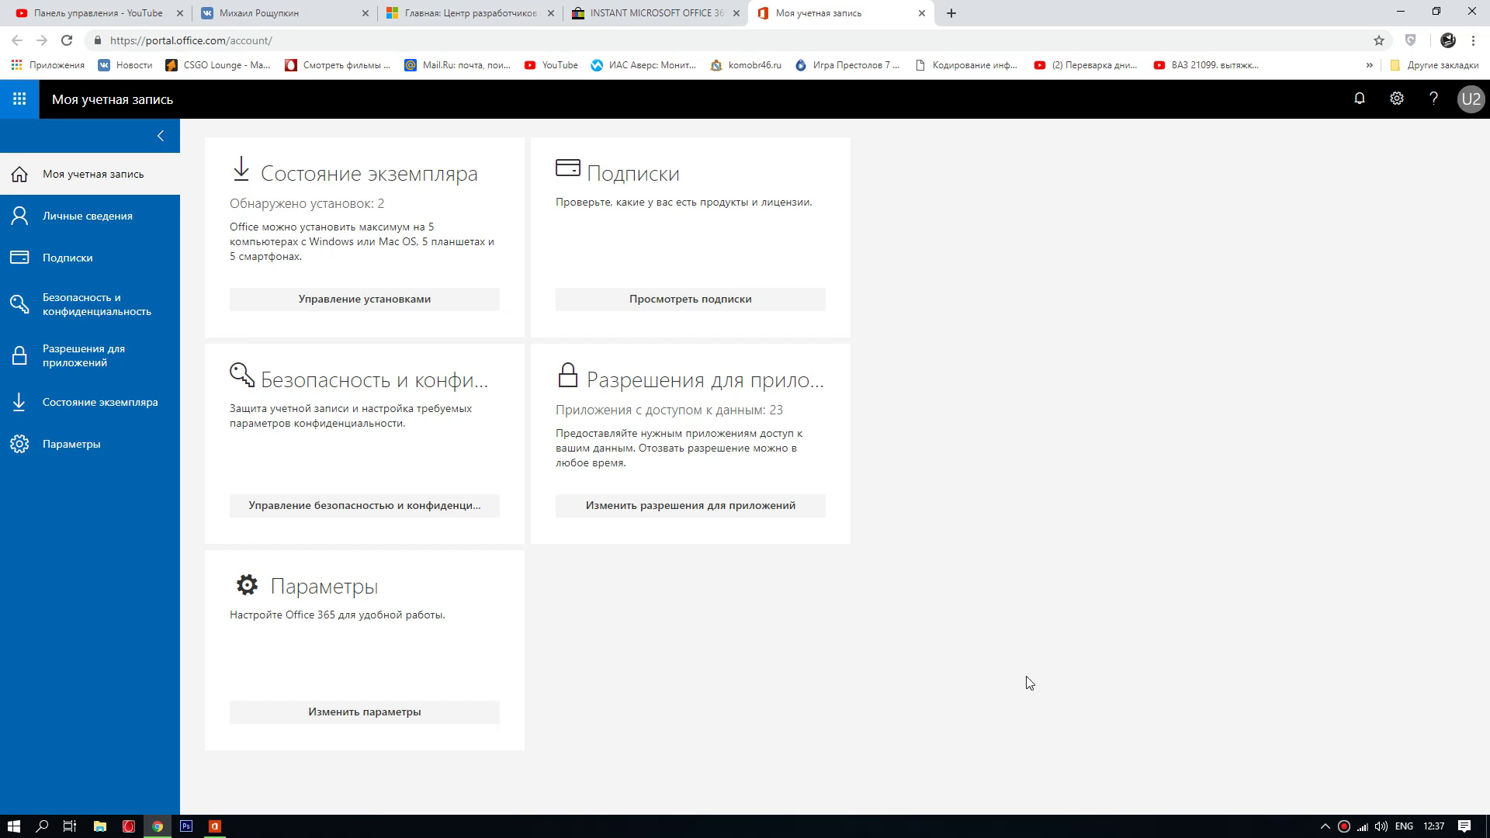
Step: View Подписки to confirm the E3 Developer license, then bring My Office up from the tray
left_click(72, 264)
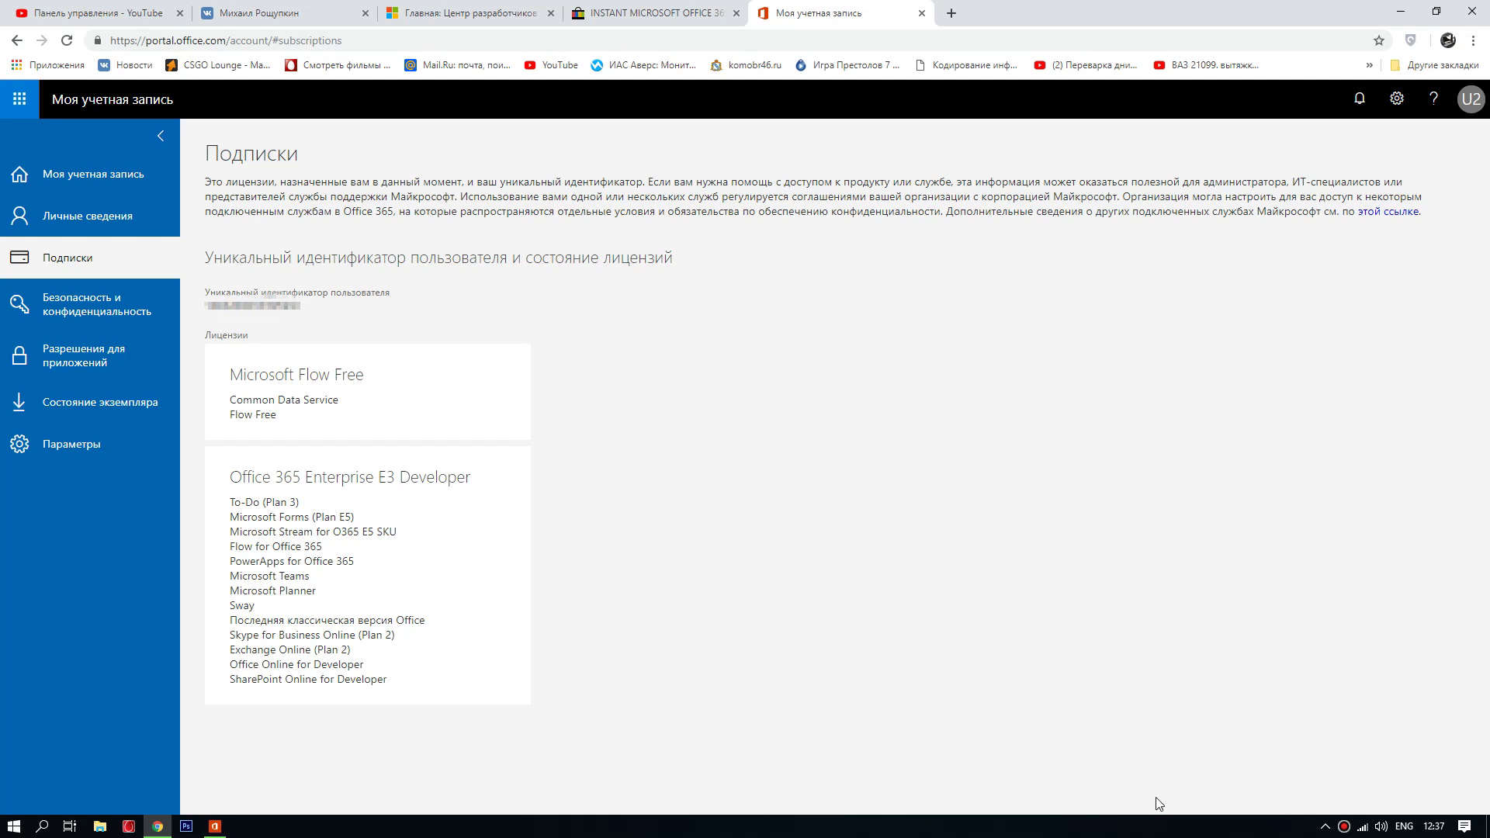
left_click(1325, 826)
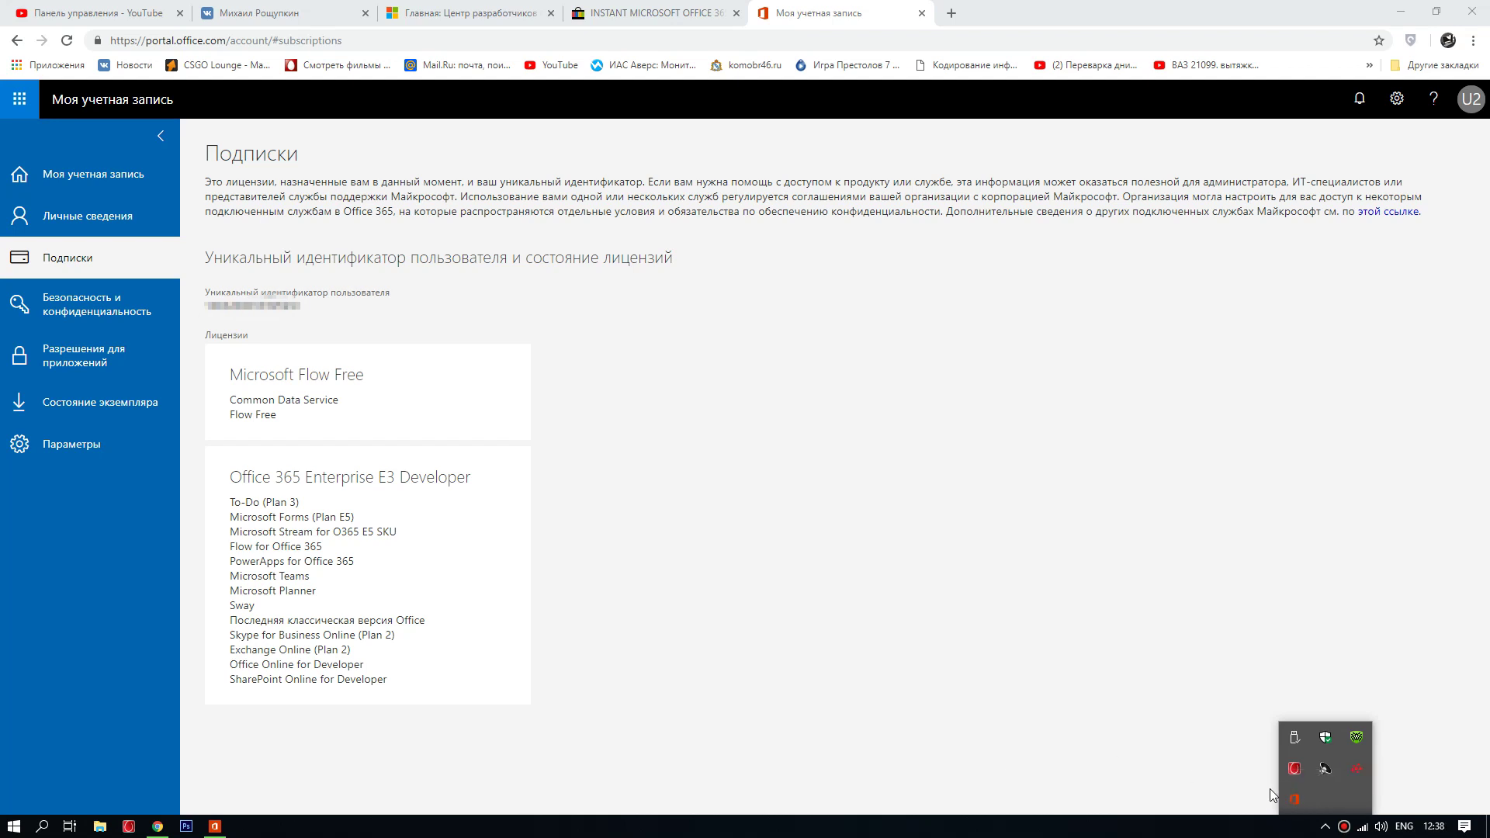
left_click(228, 833)
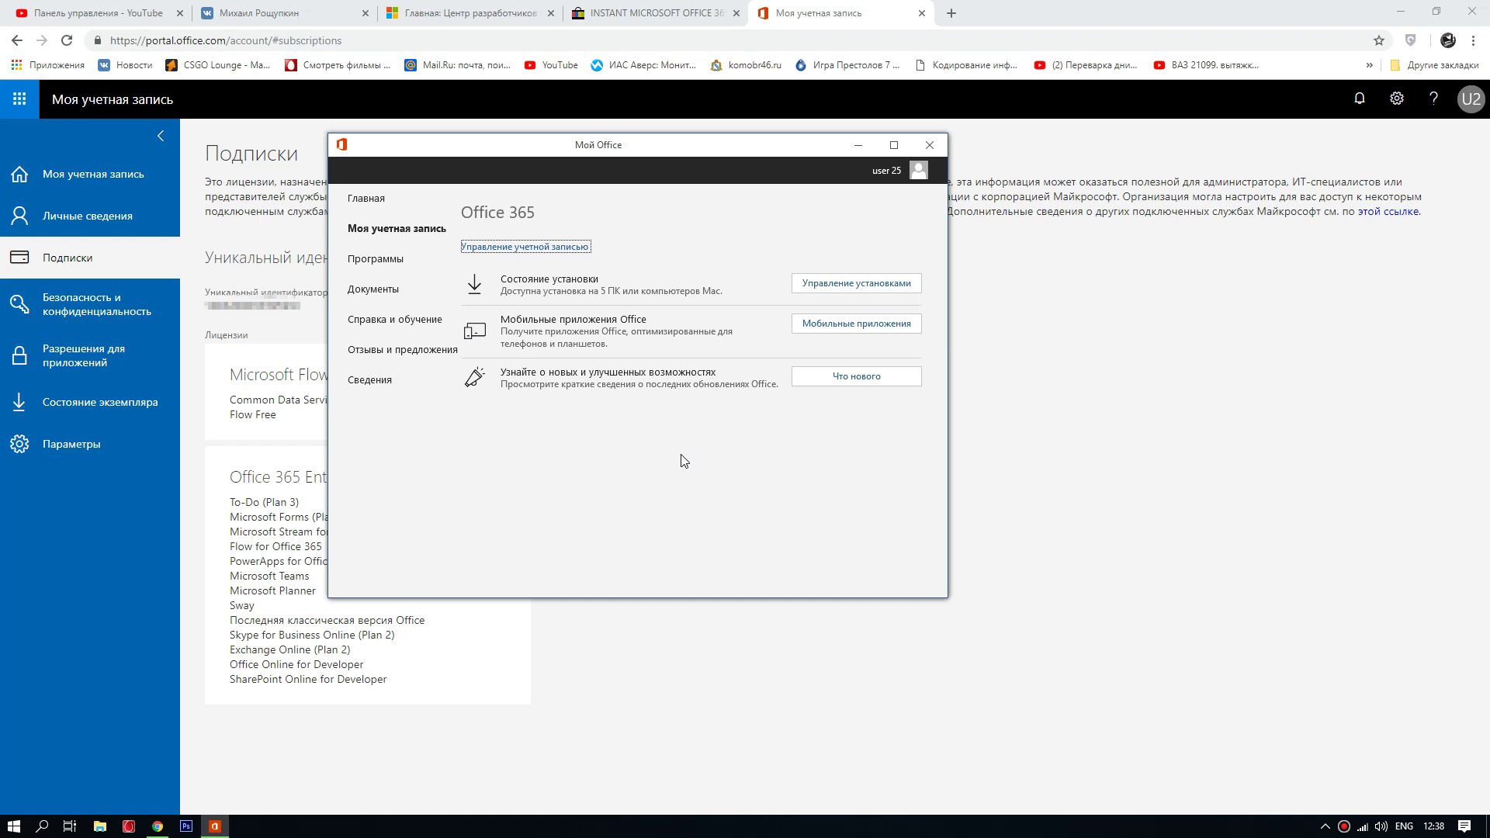
Step: Close Мой Office and return to the Центр разработчиков tab
left_click(931, 142)
left_click(543, 13)
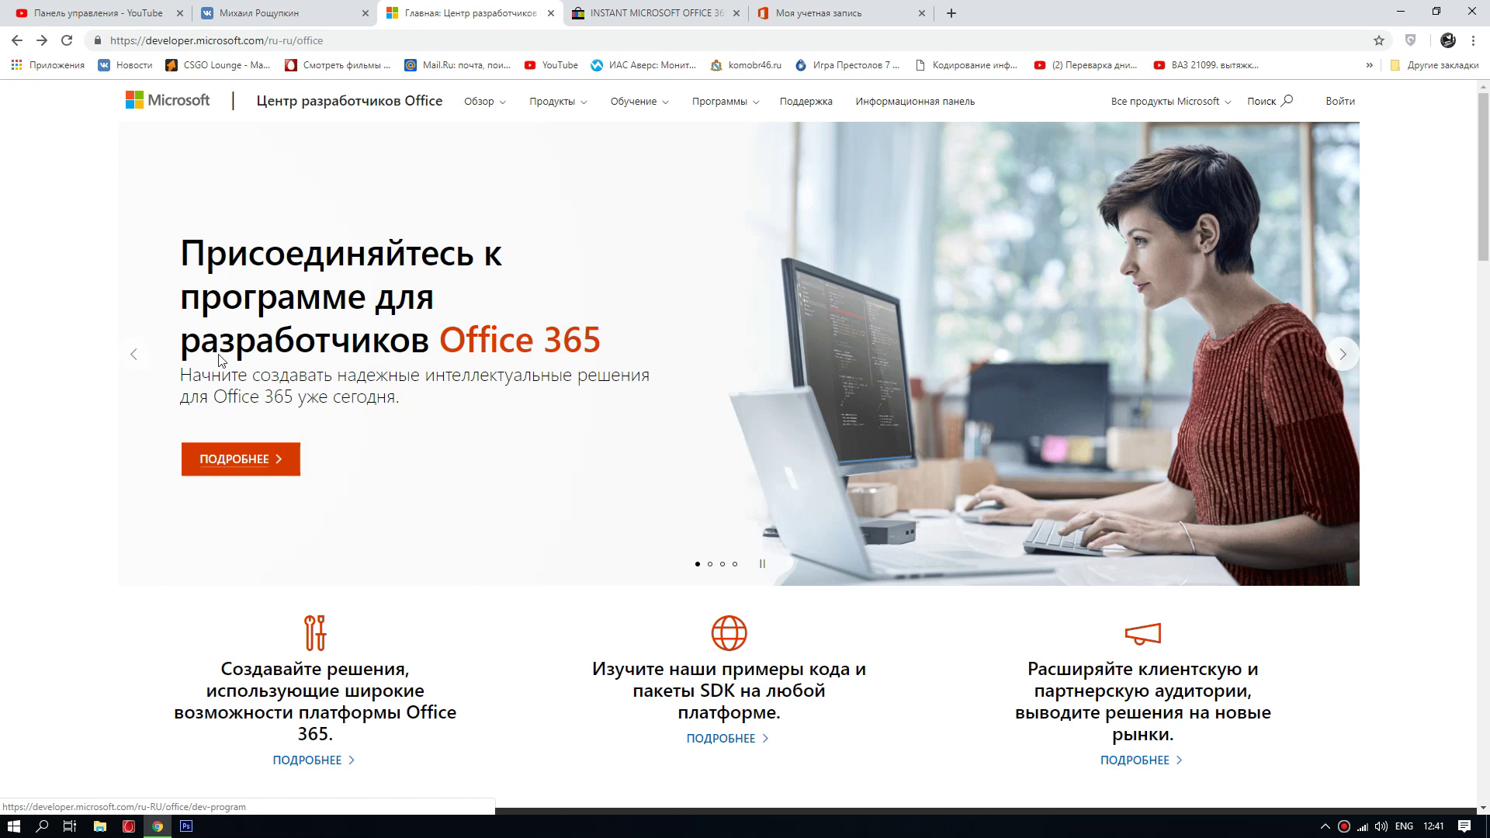
Step: Join the developer program, sign out the rejected account with Выйти, and rejoin via ПОДРОБНЕЕ, ПРИСОЕДИНИТЬСЯ
left_click(264, 464)
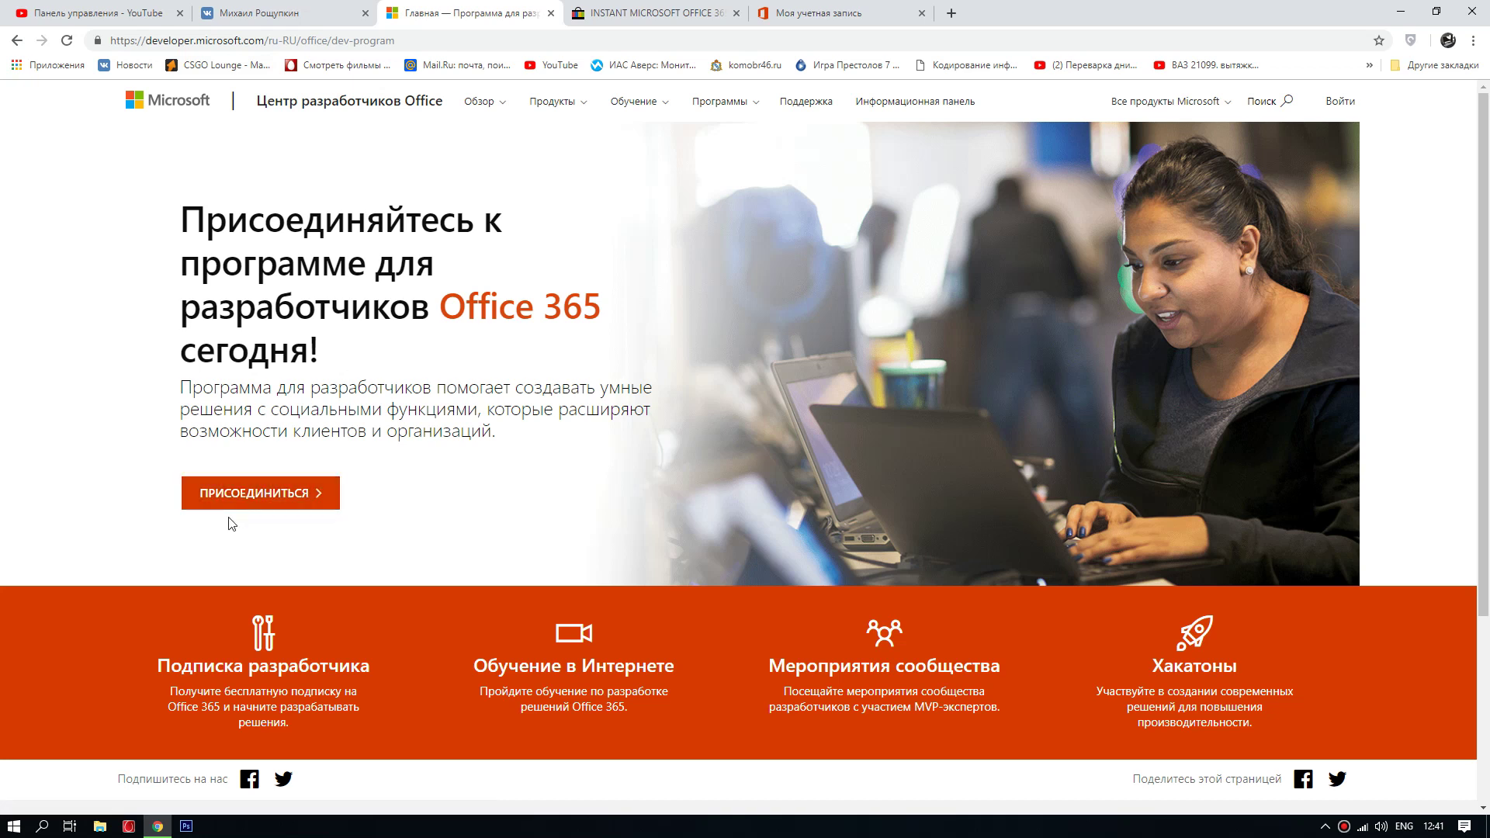
left_click(250, 500)
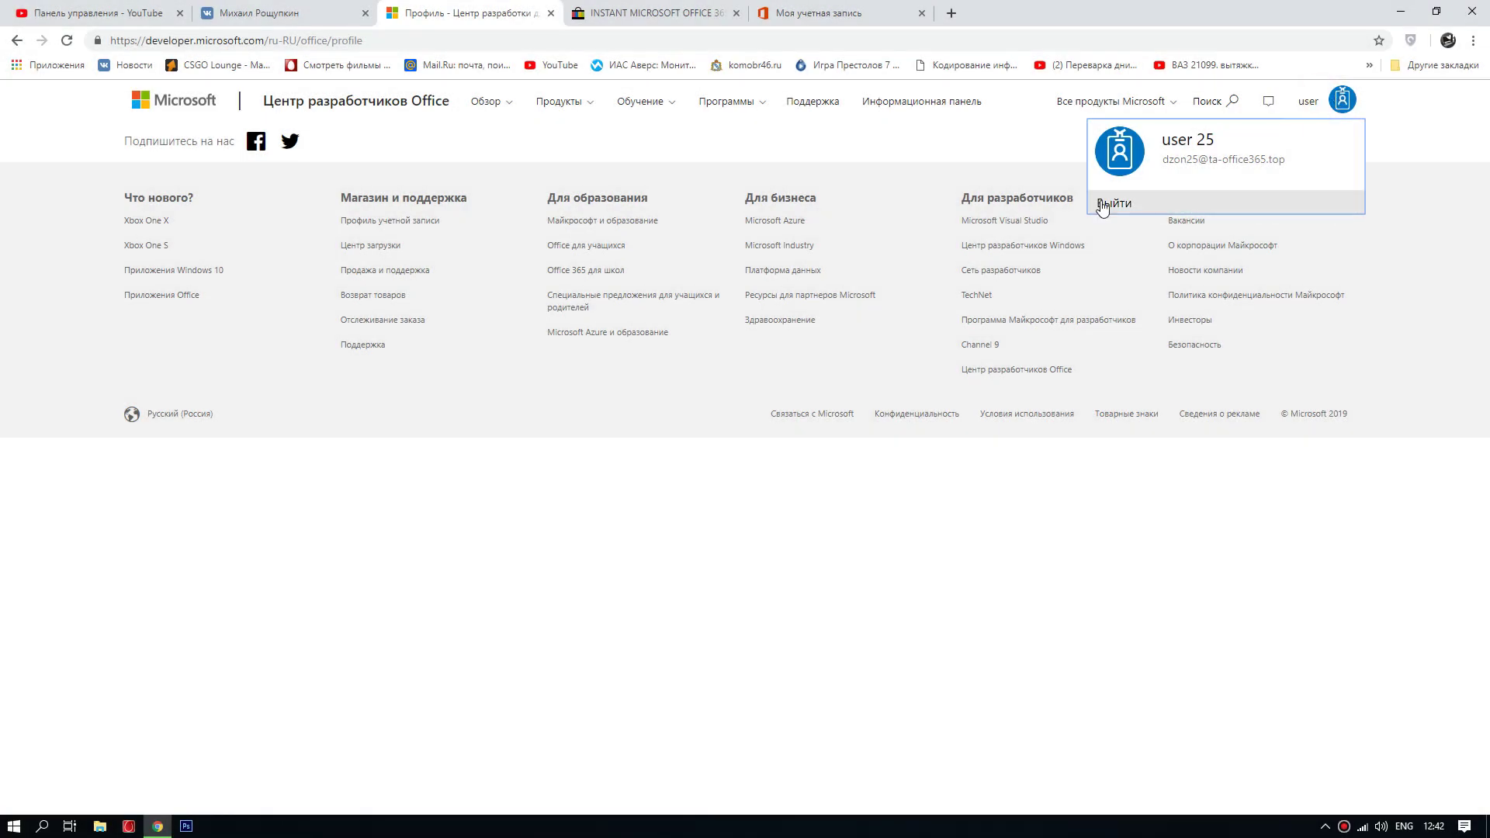
left_click(1110, 204)
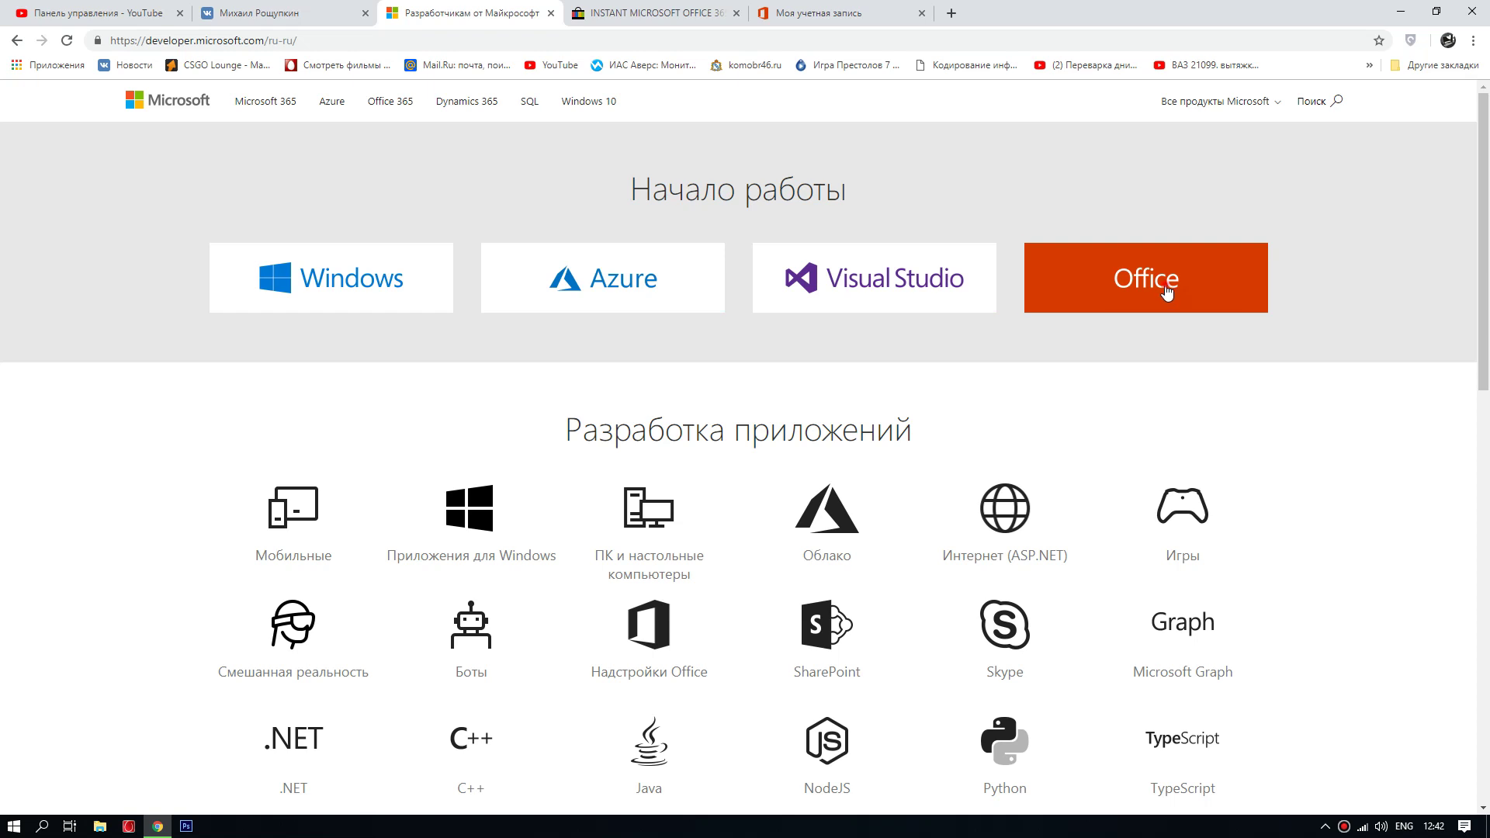
left_click(1165, 287)
left_click(292, 458)
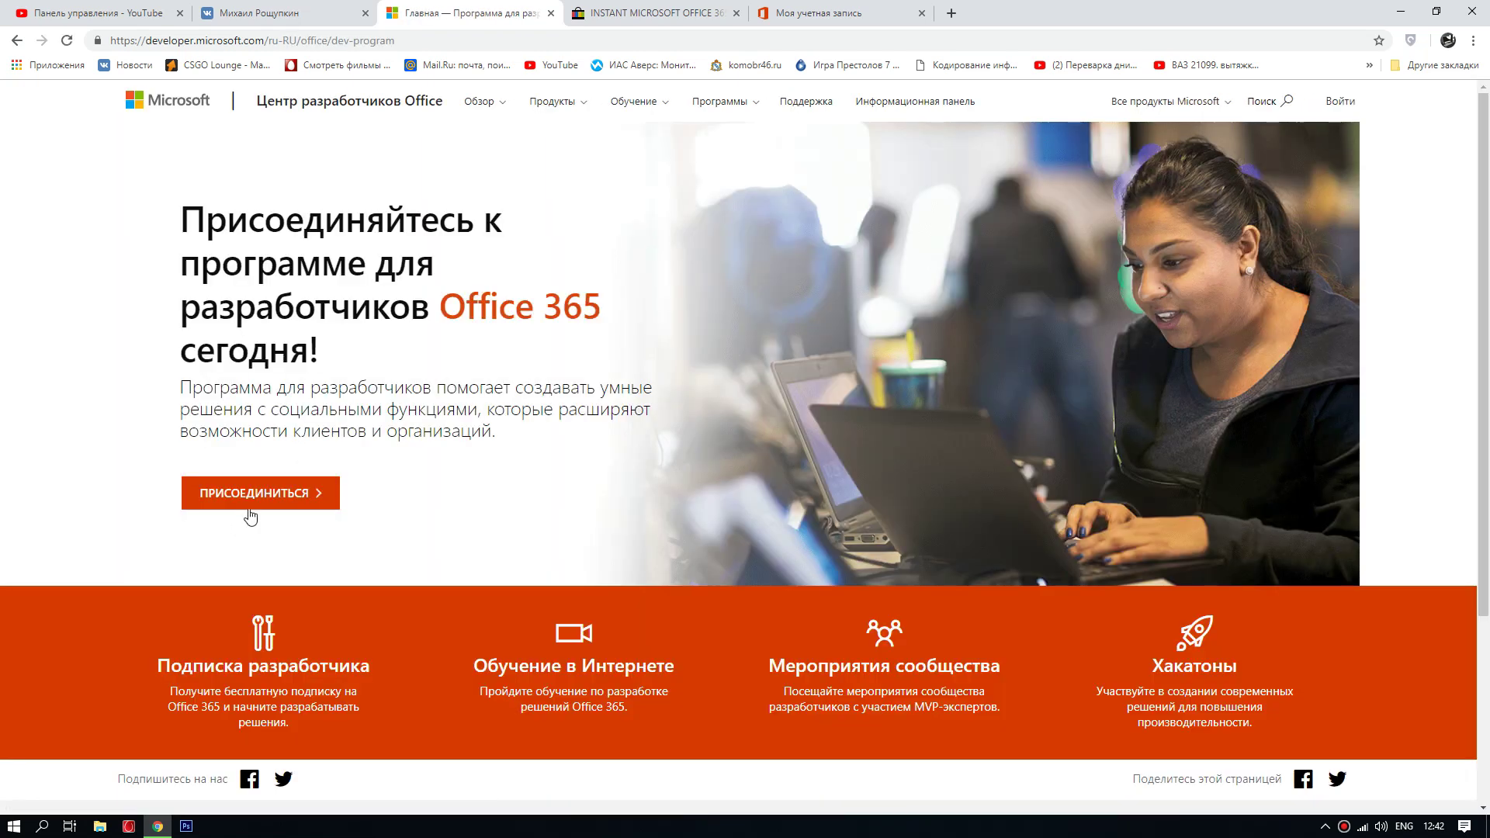
left_click(305, 497)
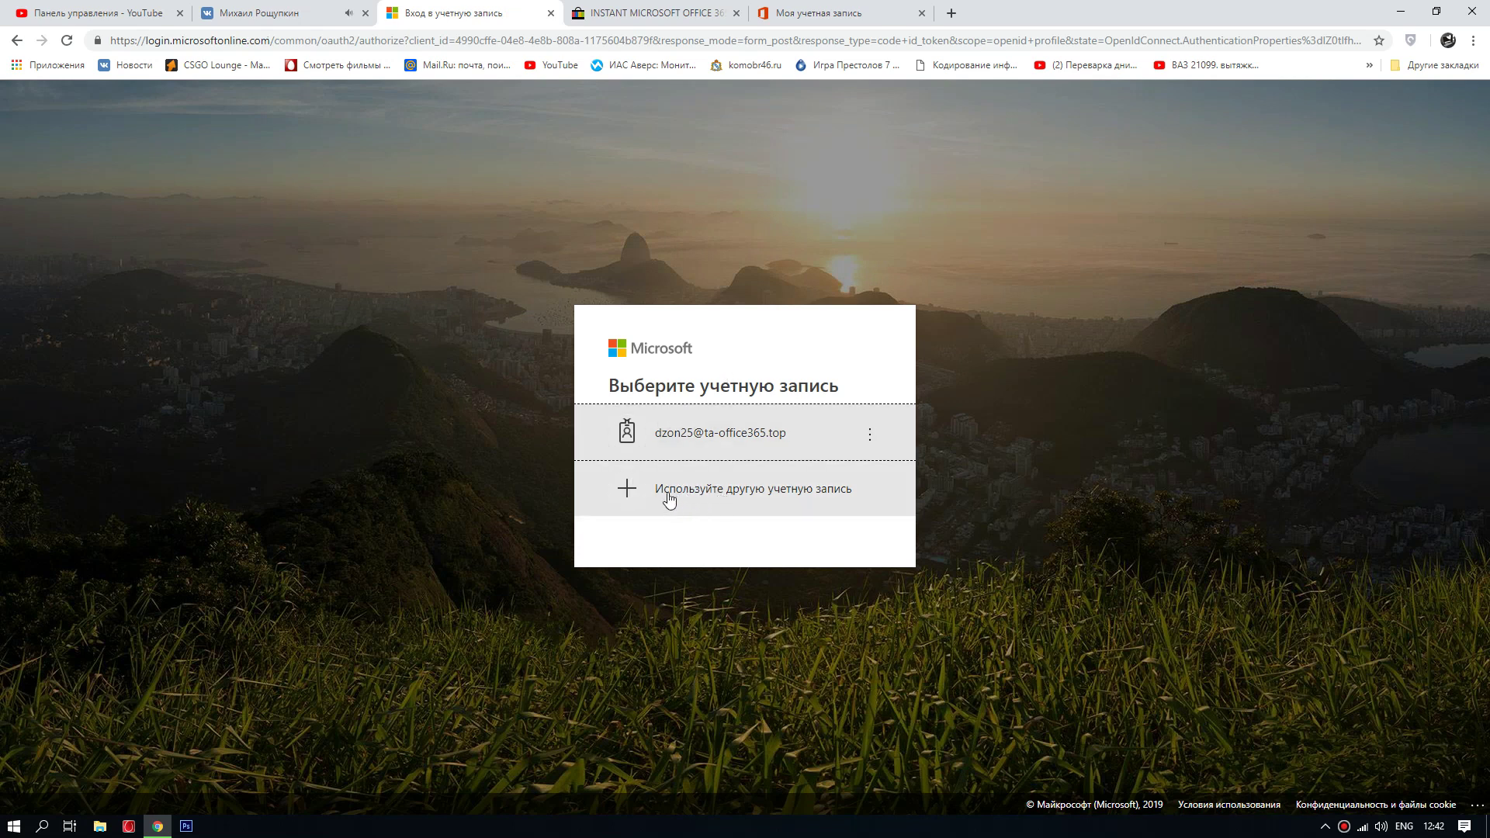
Step: Choose a different account, clear the email field, and start creating a new account (Создайте ее!)
left_click(694, 492)
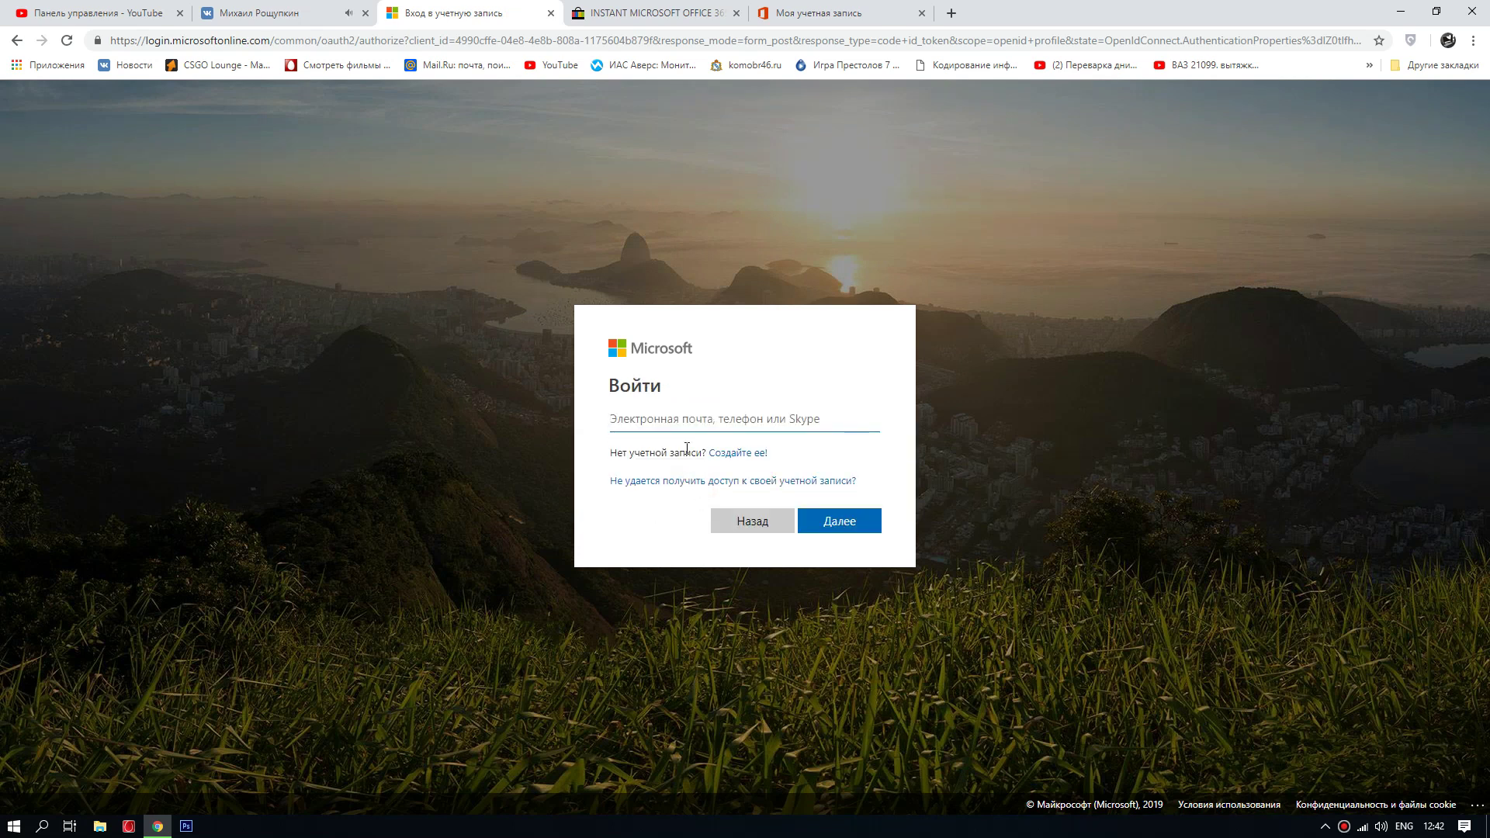
left_click(668, 417)
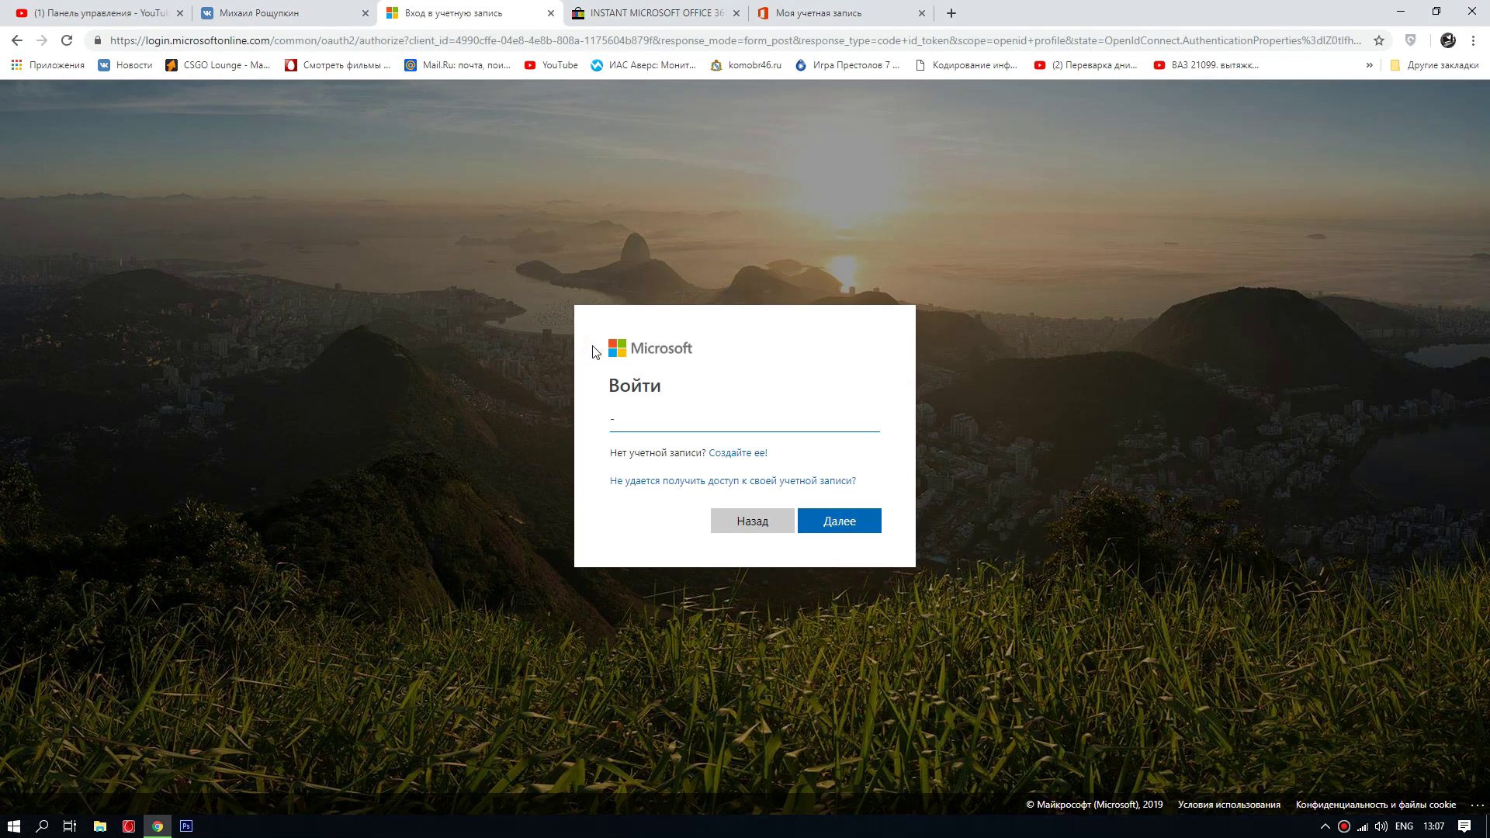
key("BackSpace")
left_click(730, 457)
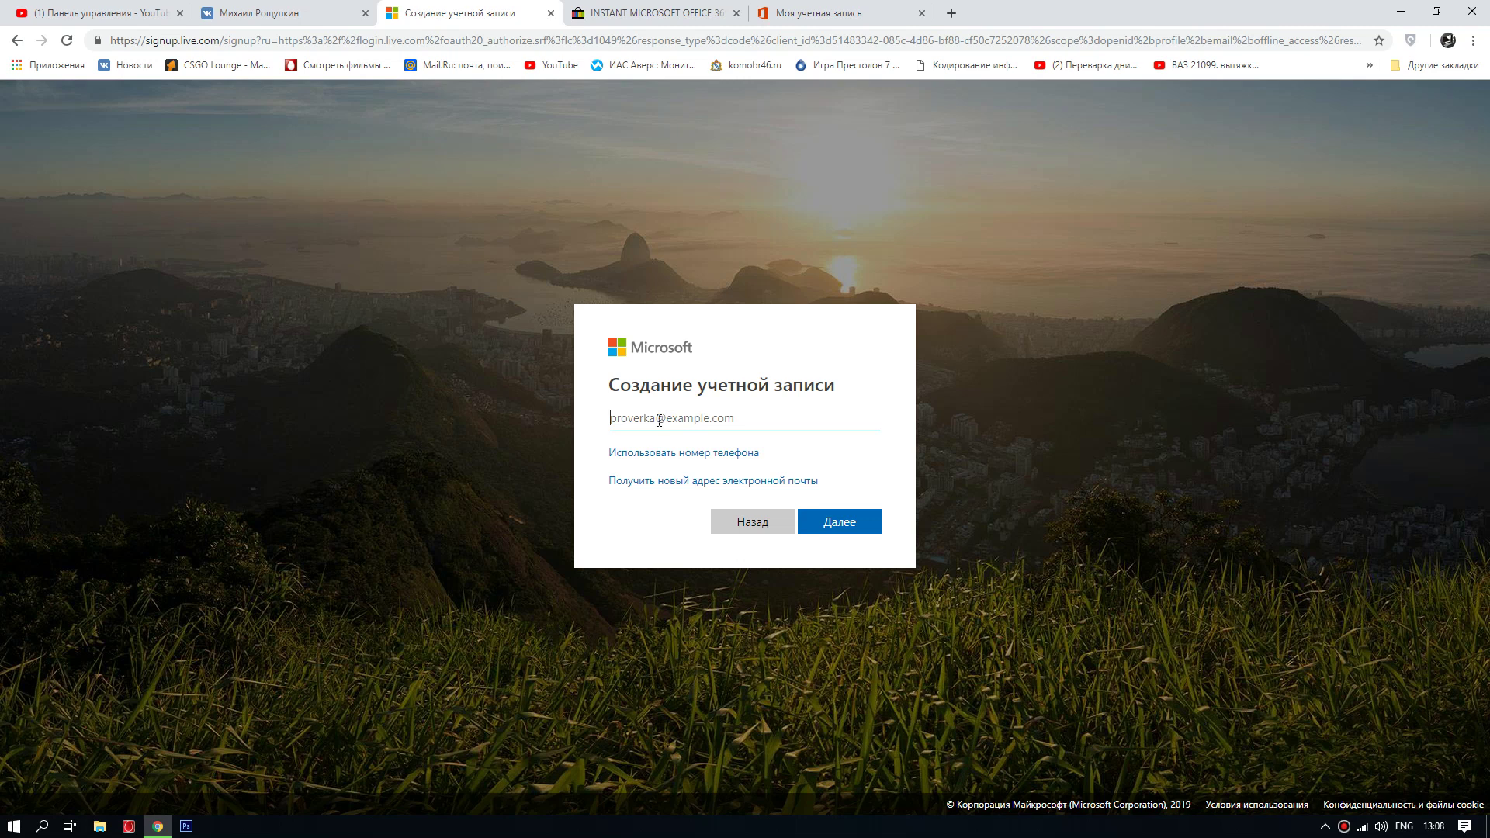
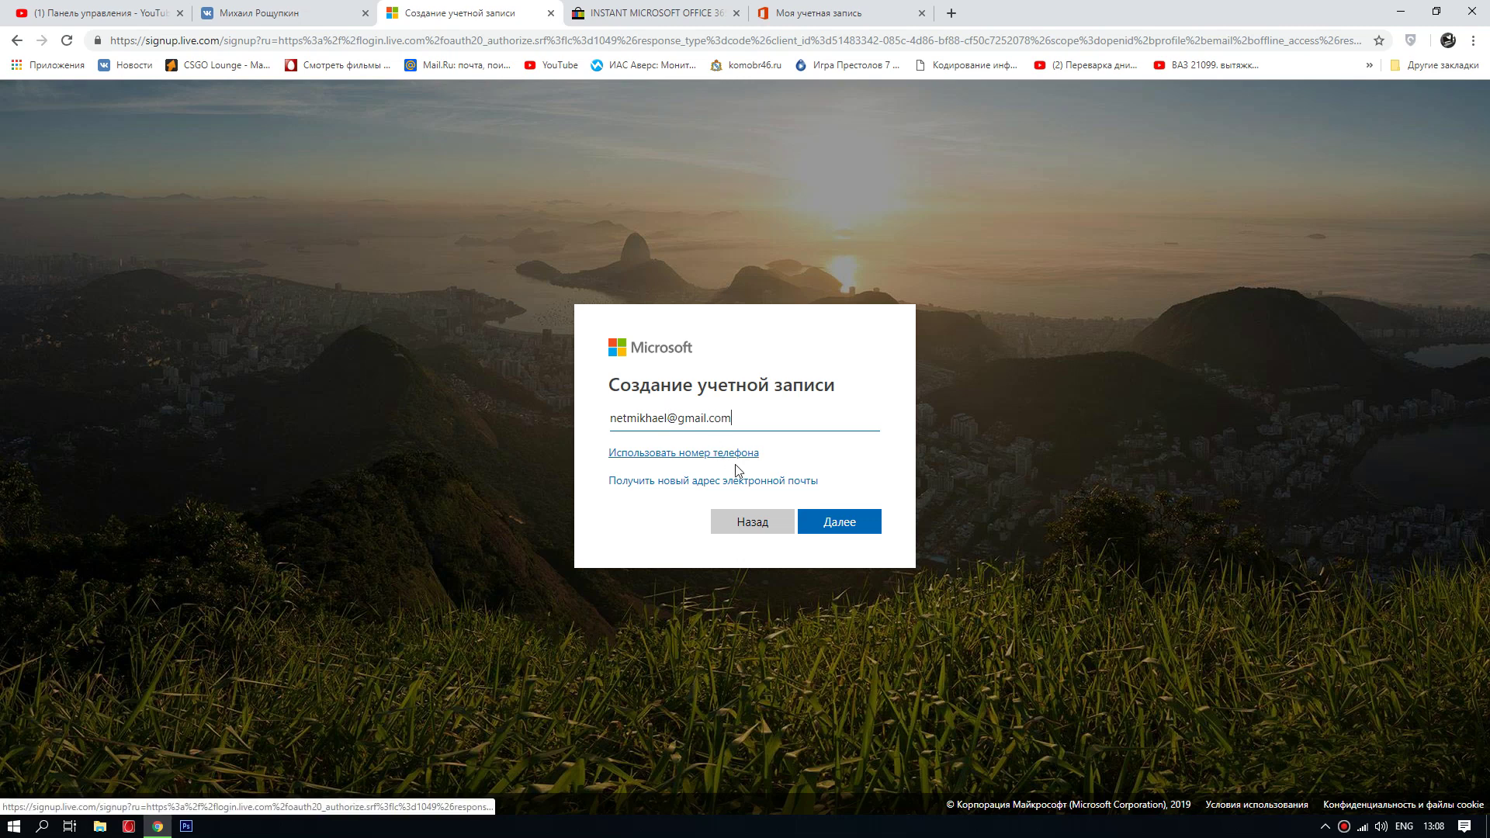
Step: Enter the new account's e-mail address and a password for the Microsoft sign-up
left_click(831, 525)
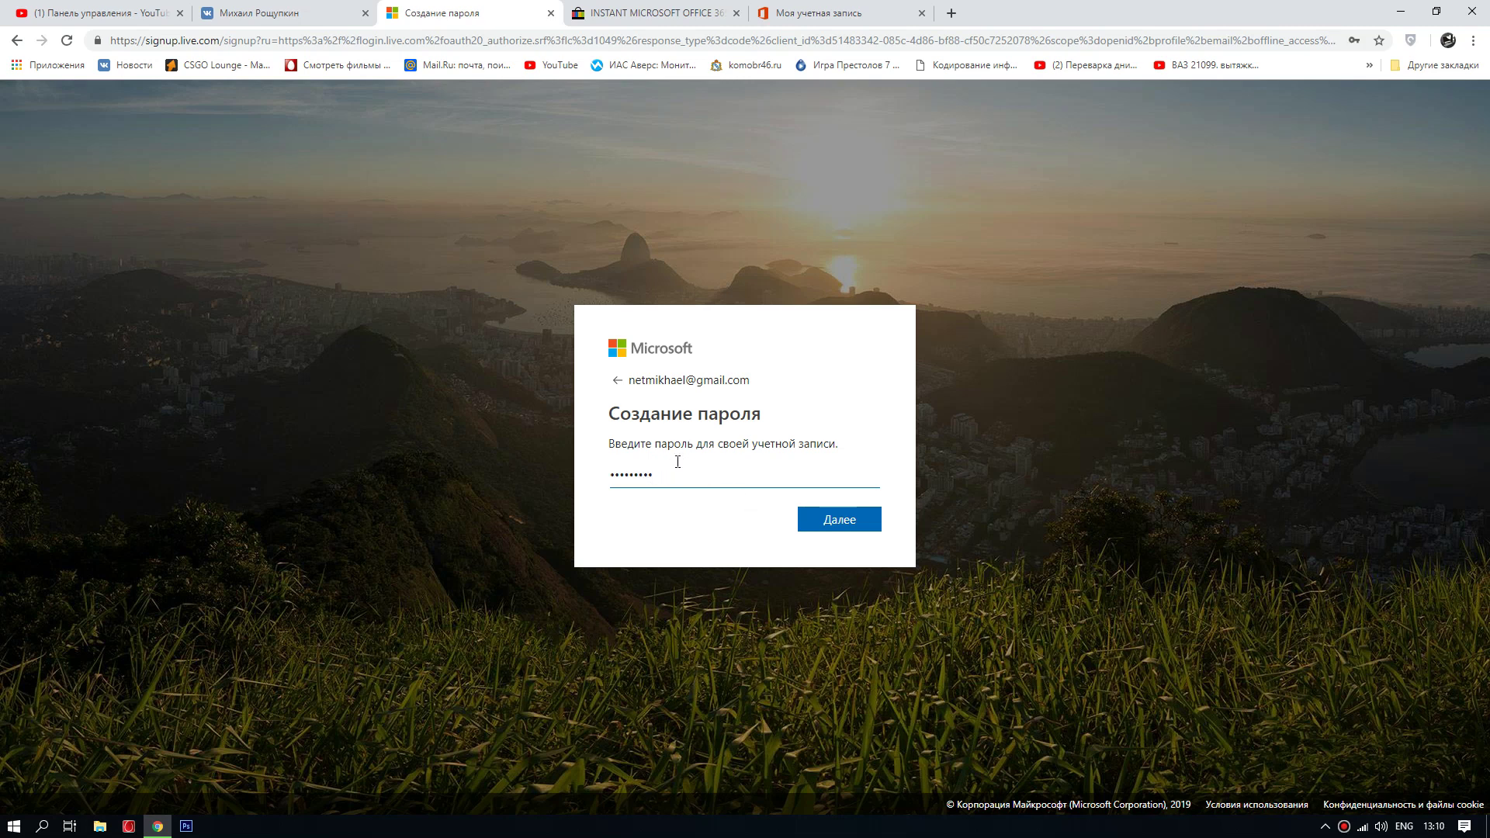
left_click(835, 524)
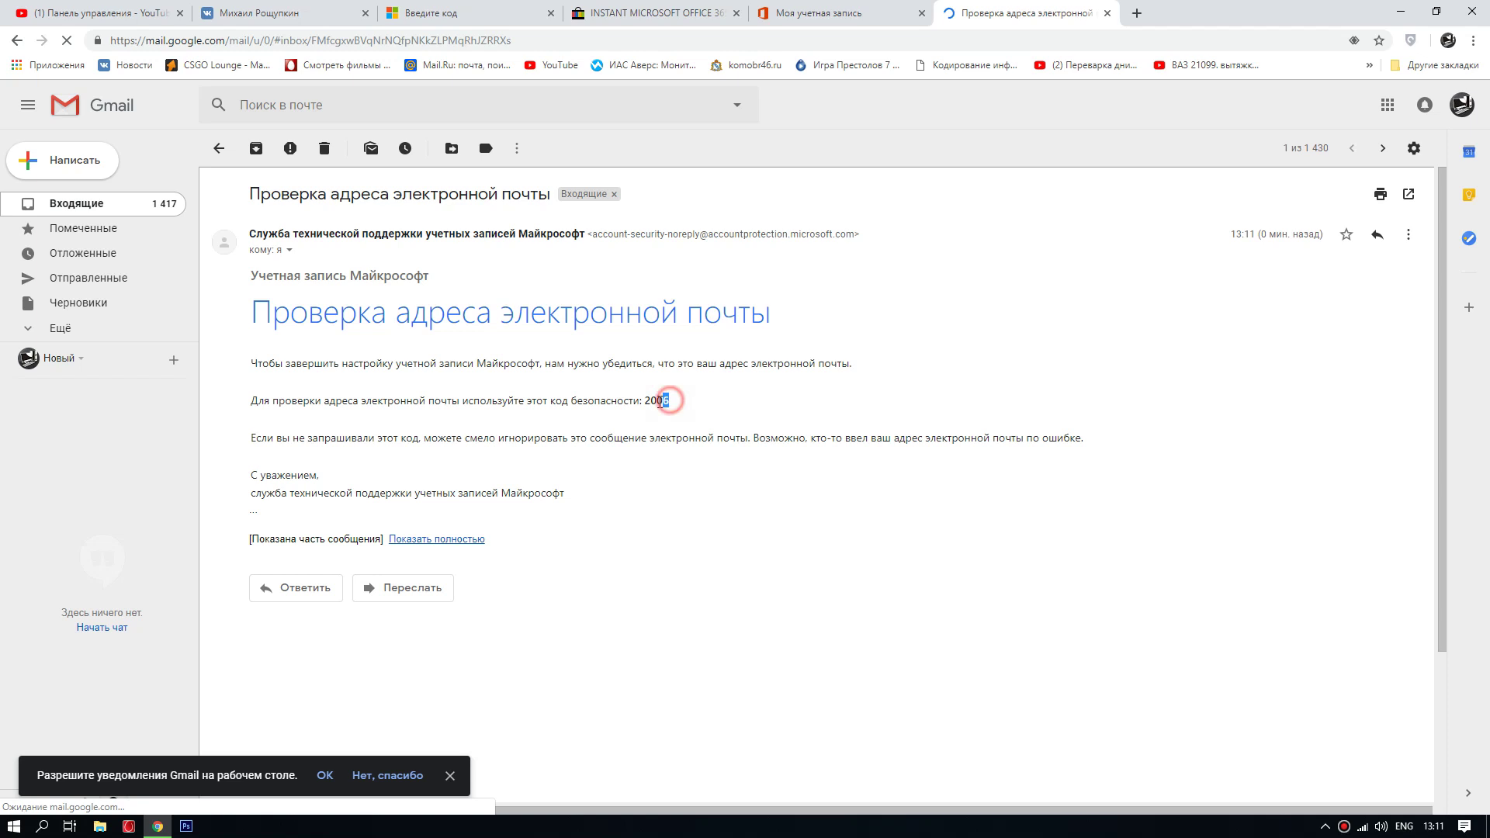
Step: Copy the security code from the Gmail message and submit it on the Введите код page
left_click_drag(665, 399, 656, 401)
double_click(657, 401)
key("ctrl+c")
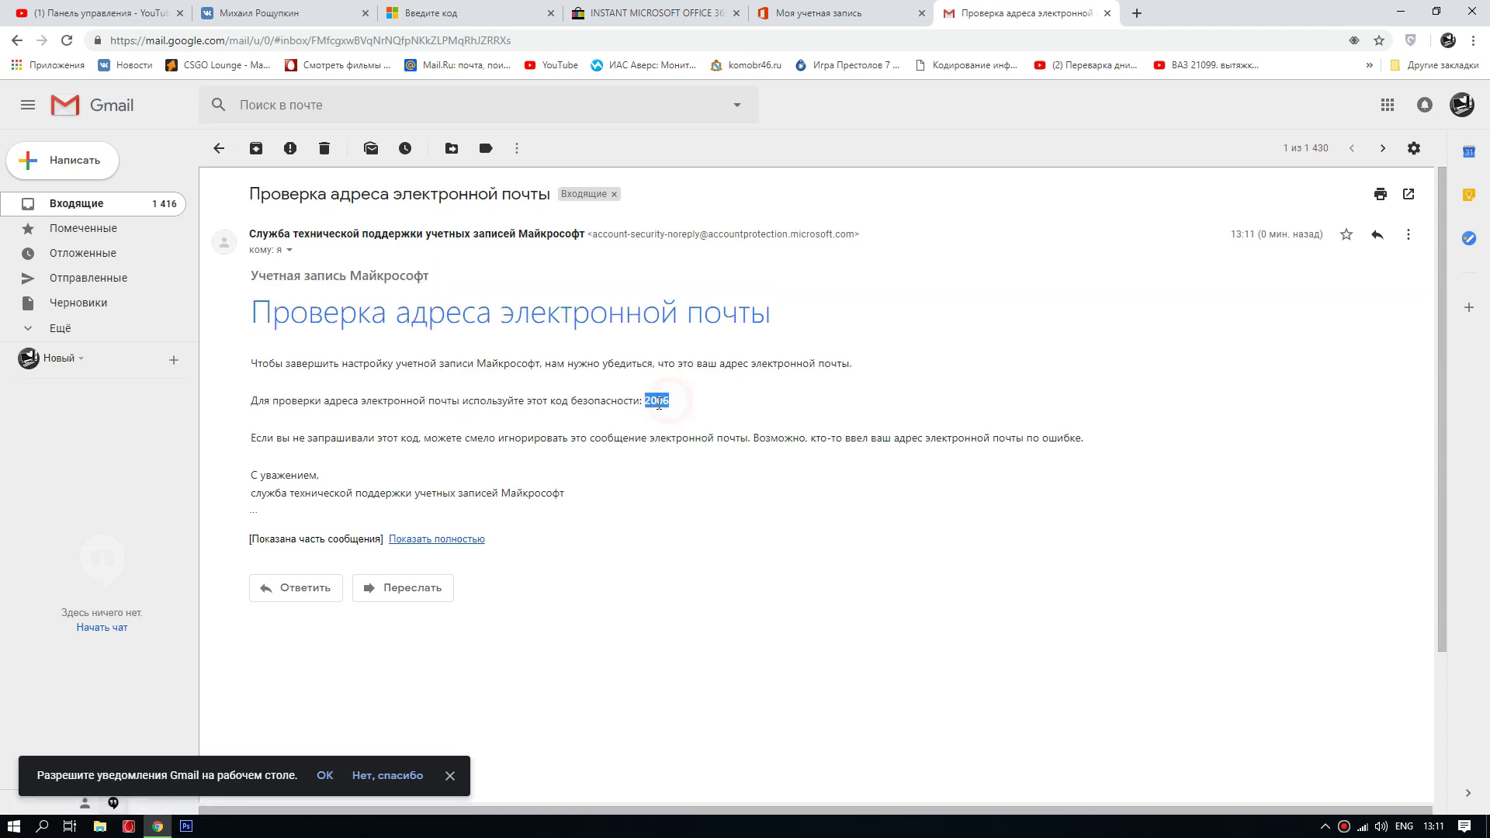
left_click(465, 13)
left_click(653, 456)
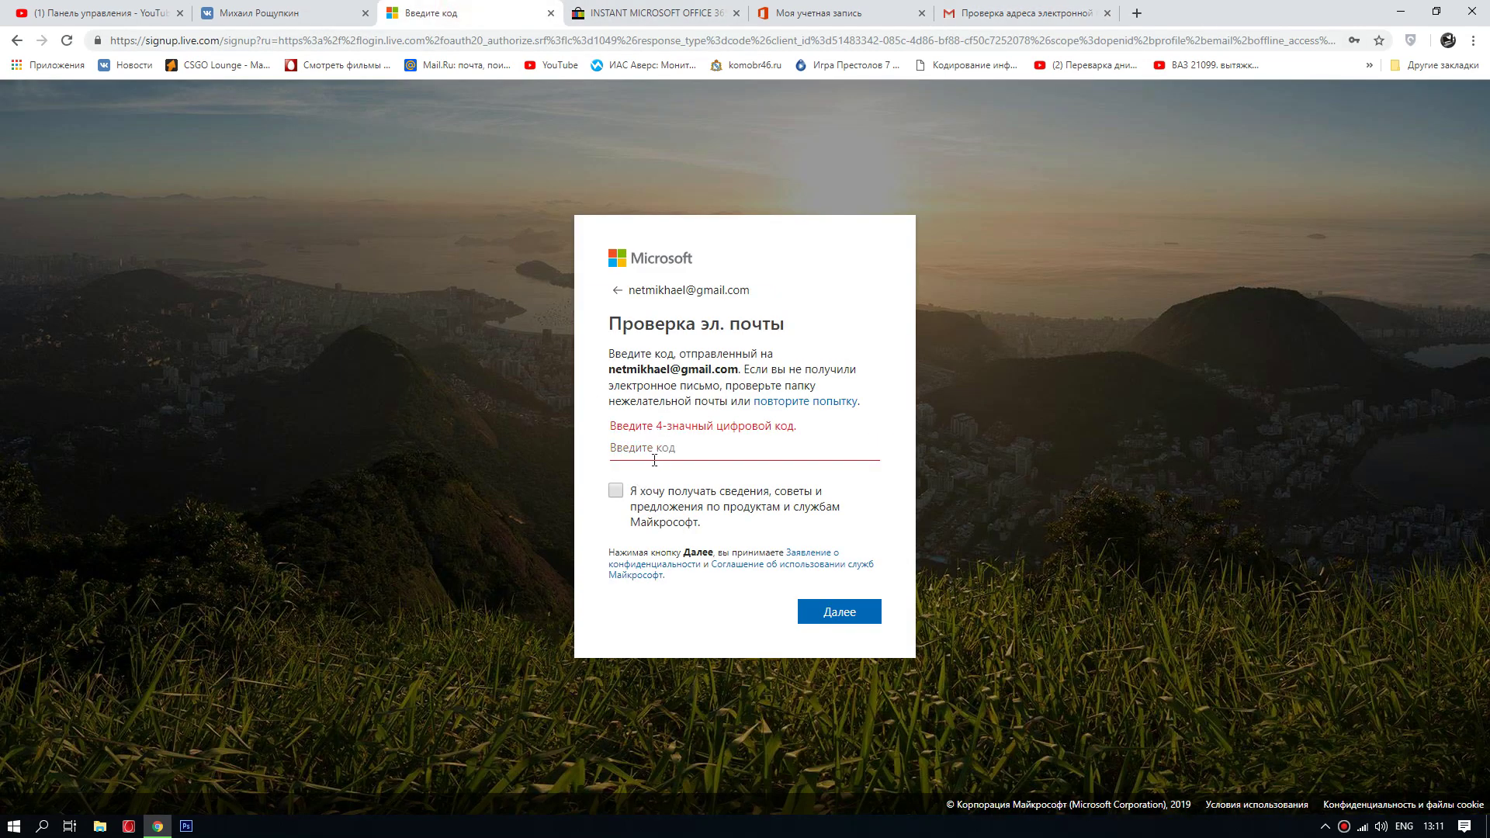
key("ctrl+v")
left_click(821, 614)
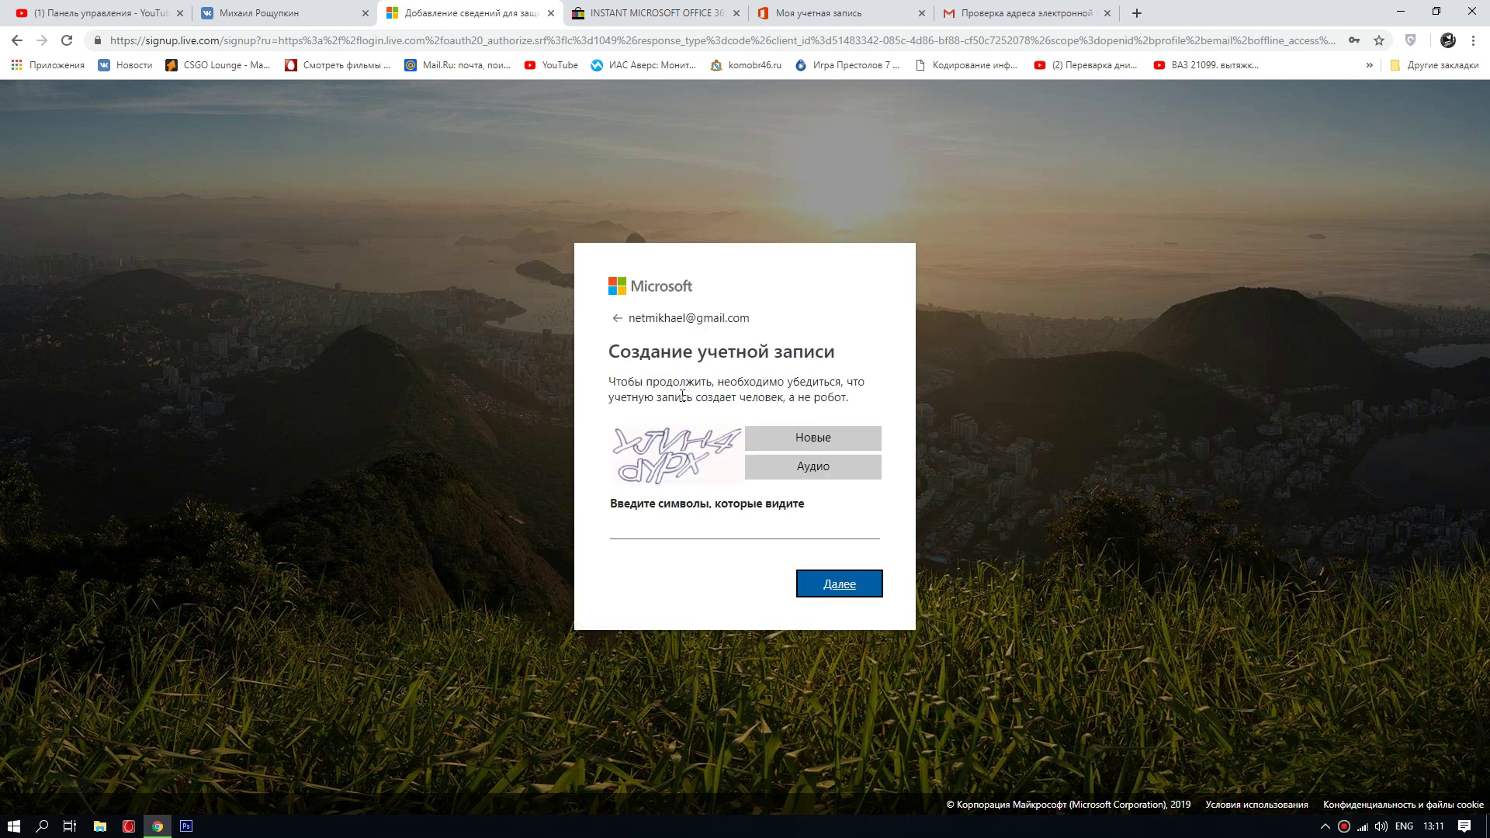
Step: Get a fresh captcha with Новые, enter its displayed characters, and submit to create the account
left_click(779, 435)
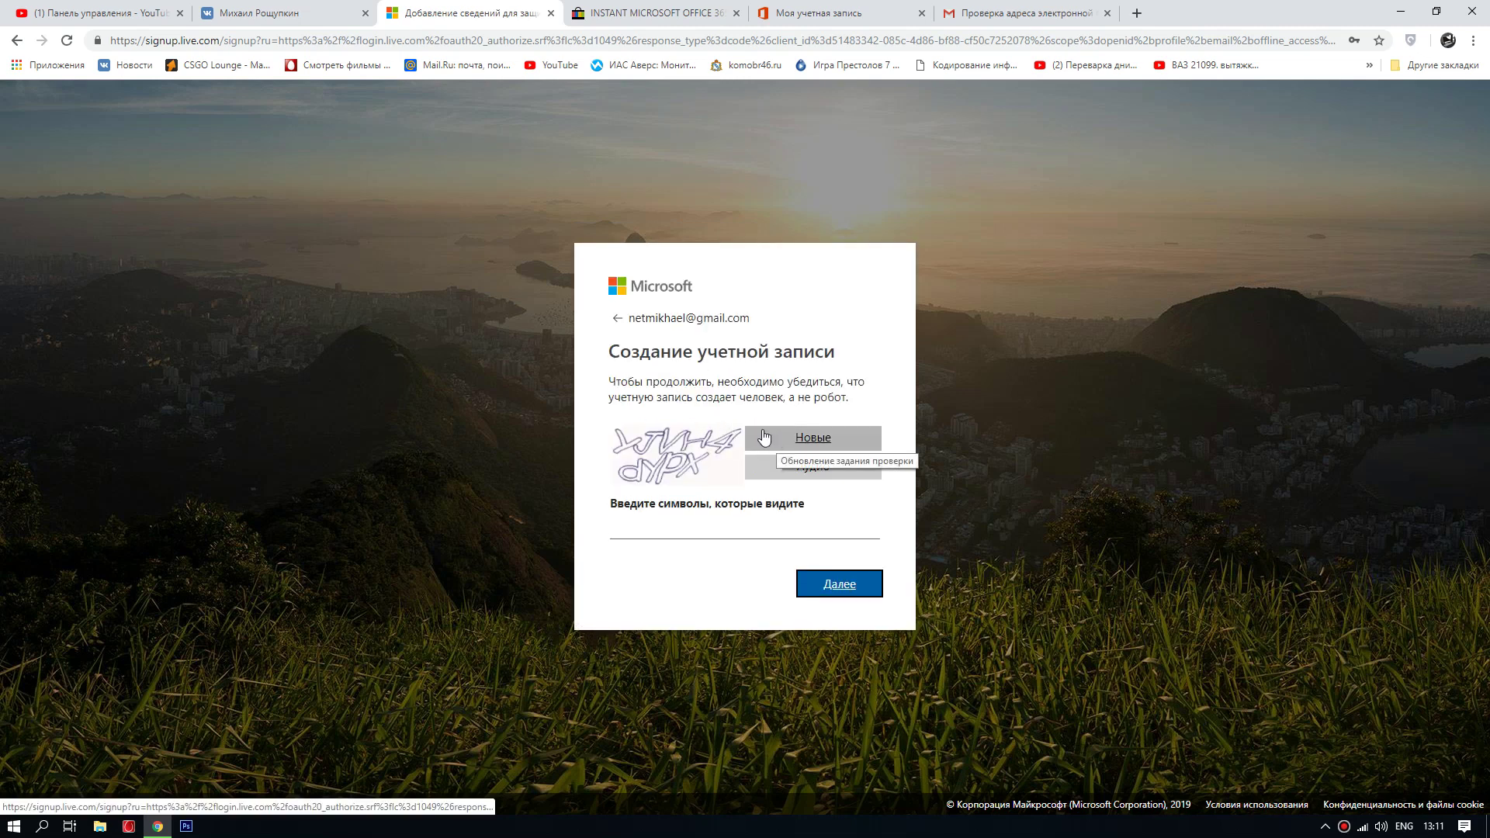
left_click(651, 526)
type("yj")
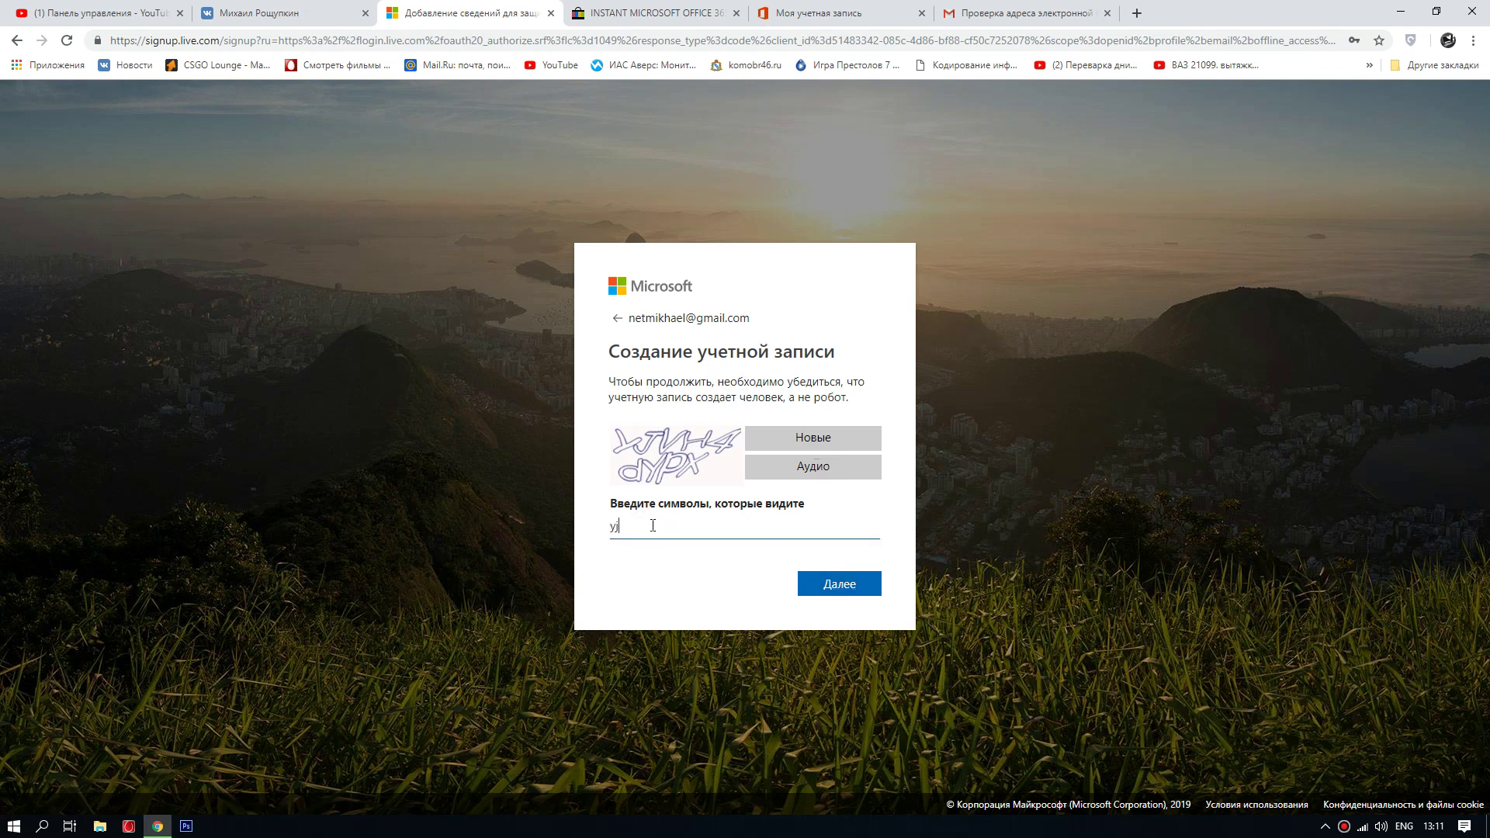
type("vh4dypx")
left_click(827, 583)
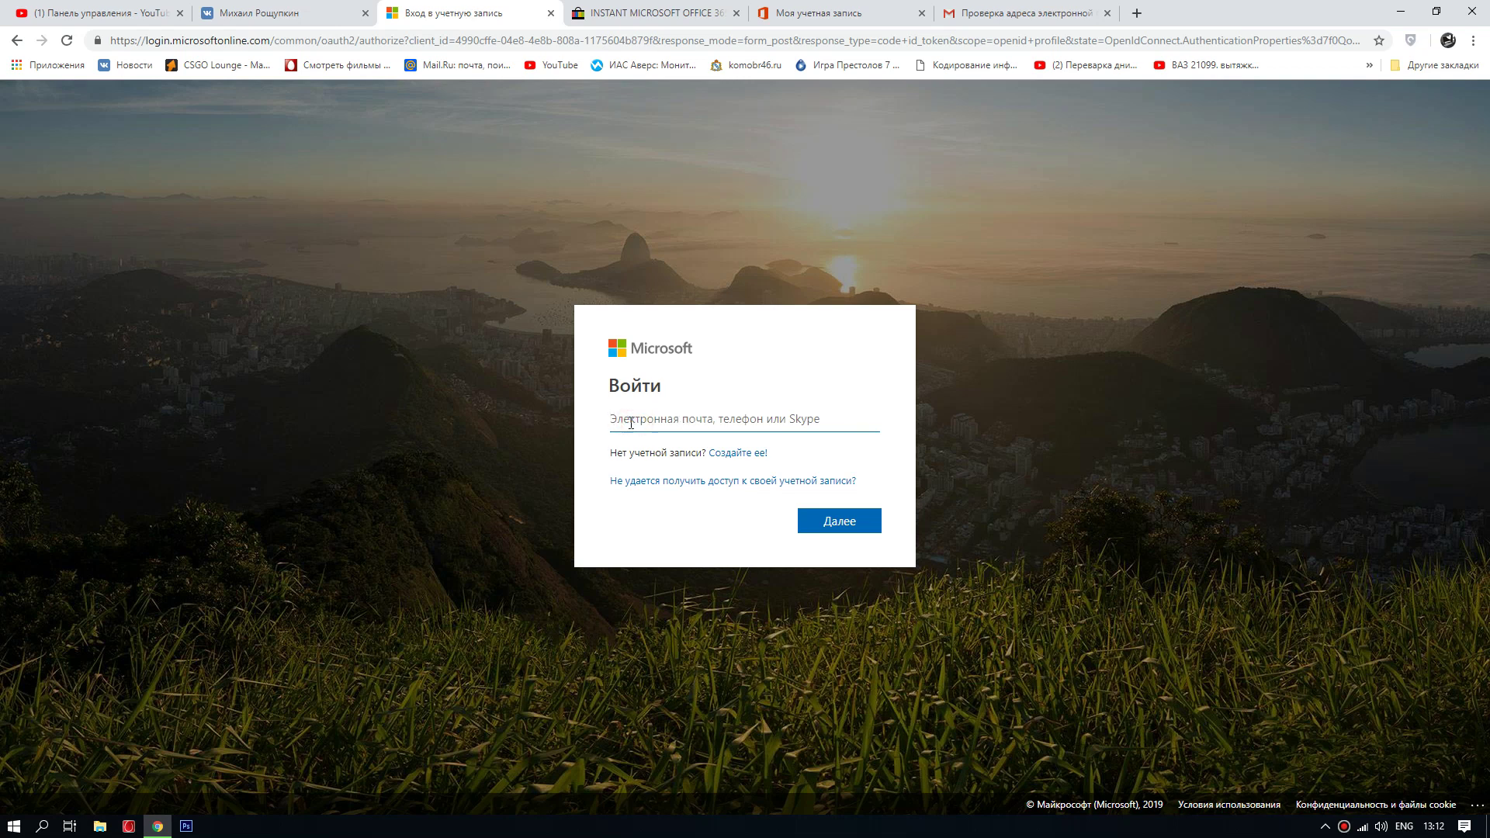
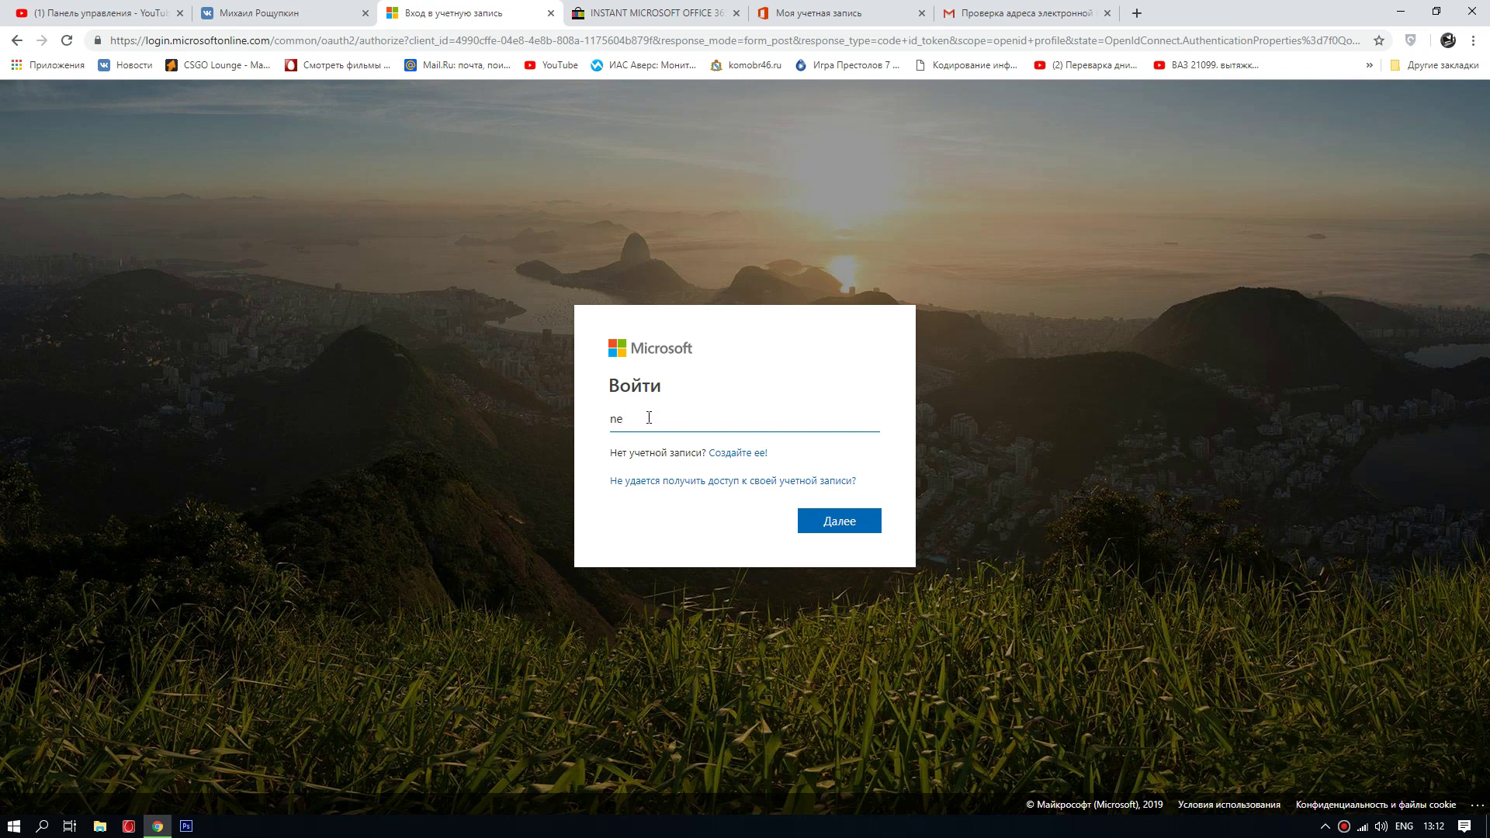
Step: Enter the new account's e-mail address on the Войти form and continue with Далее
left_click(830, 518)
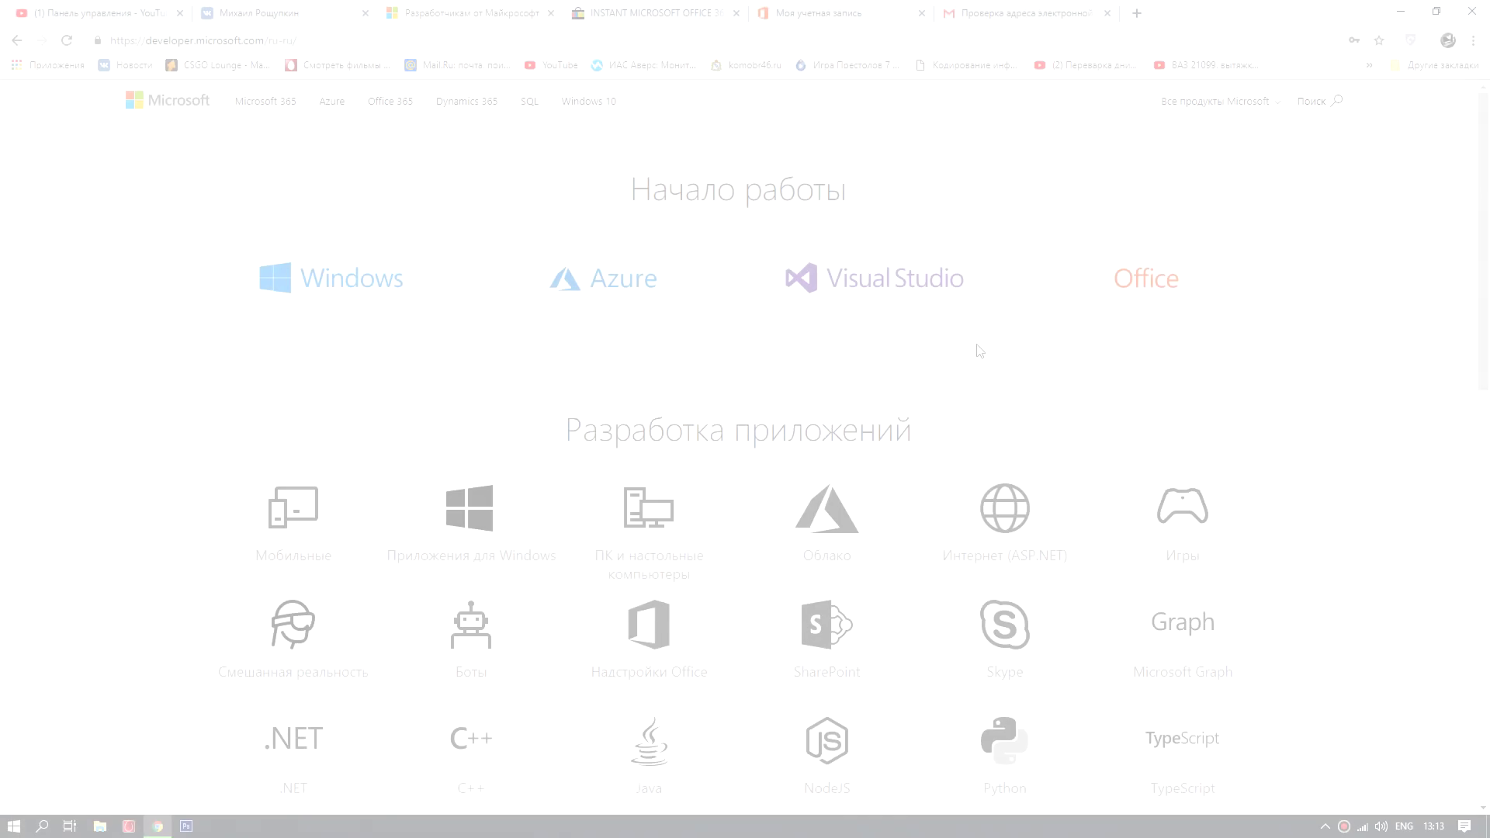
Step: Go from the Office section through Подробнее and Присоединиться to the developer profile page
left_click(1127, 283)
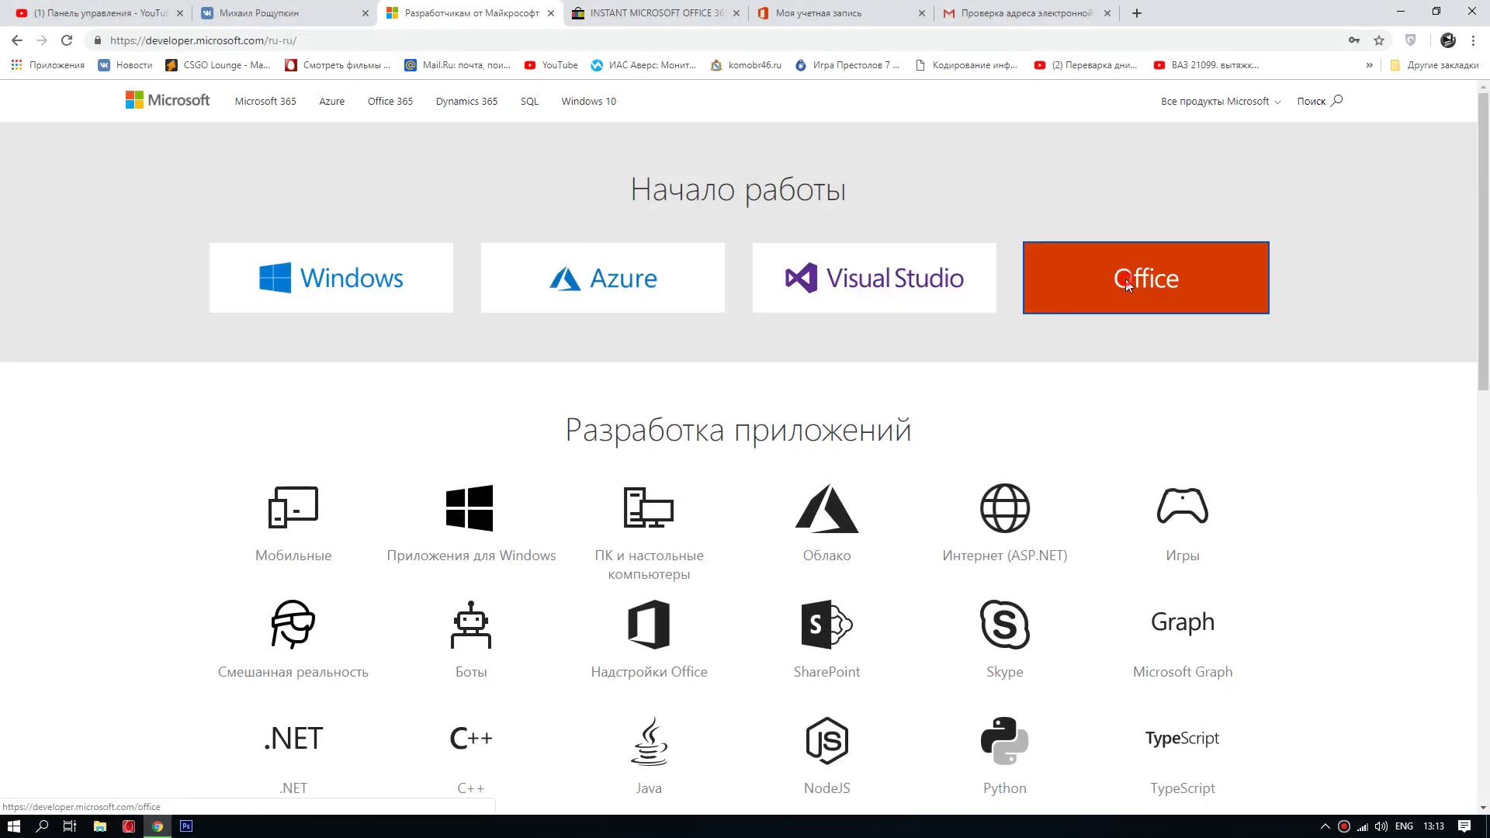
left_click(250, 461)
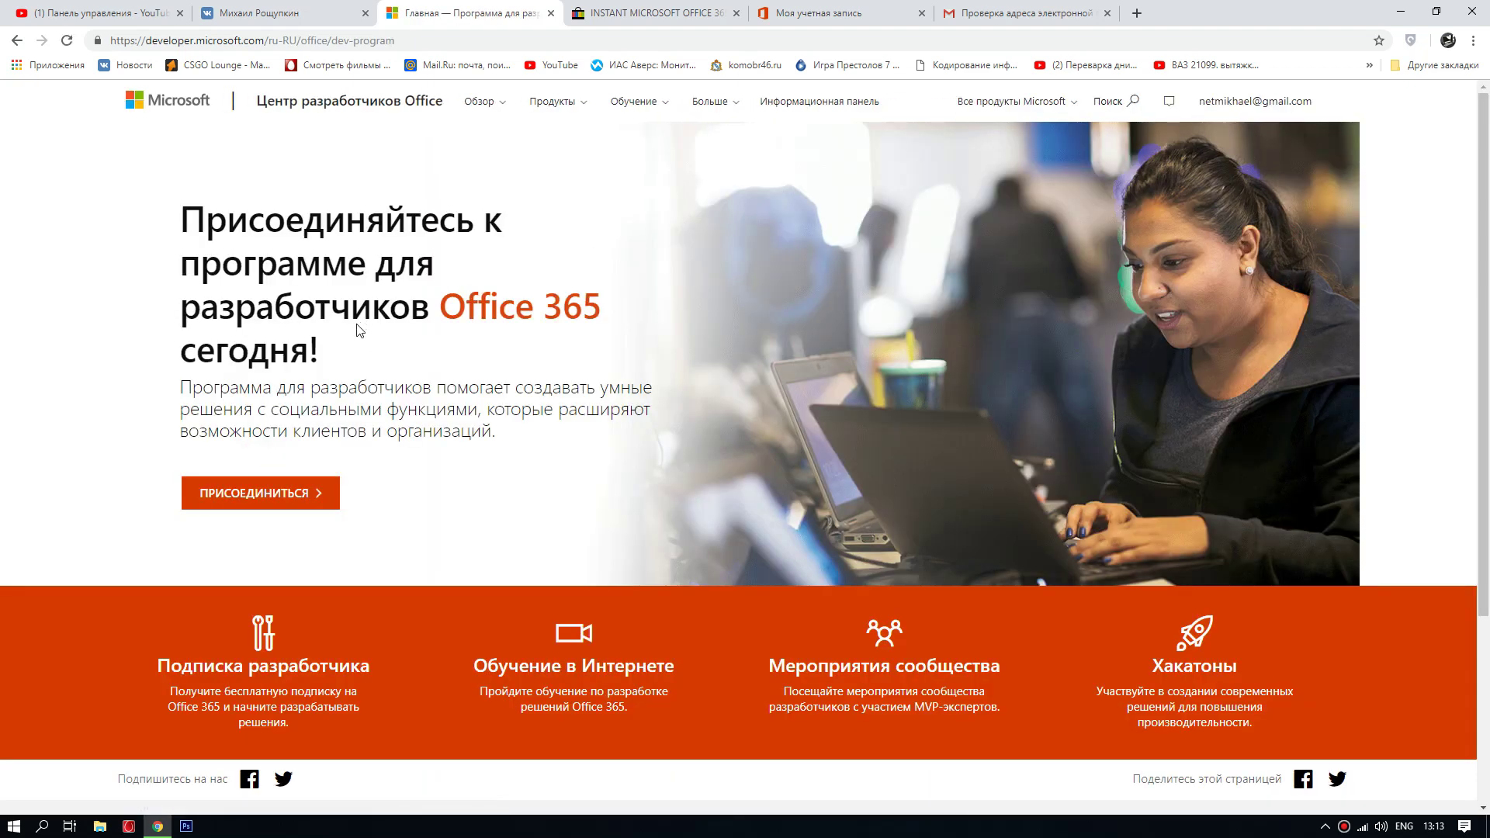
left_click(286, 499)
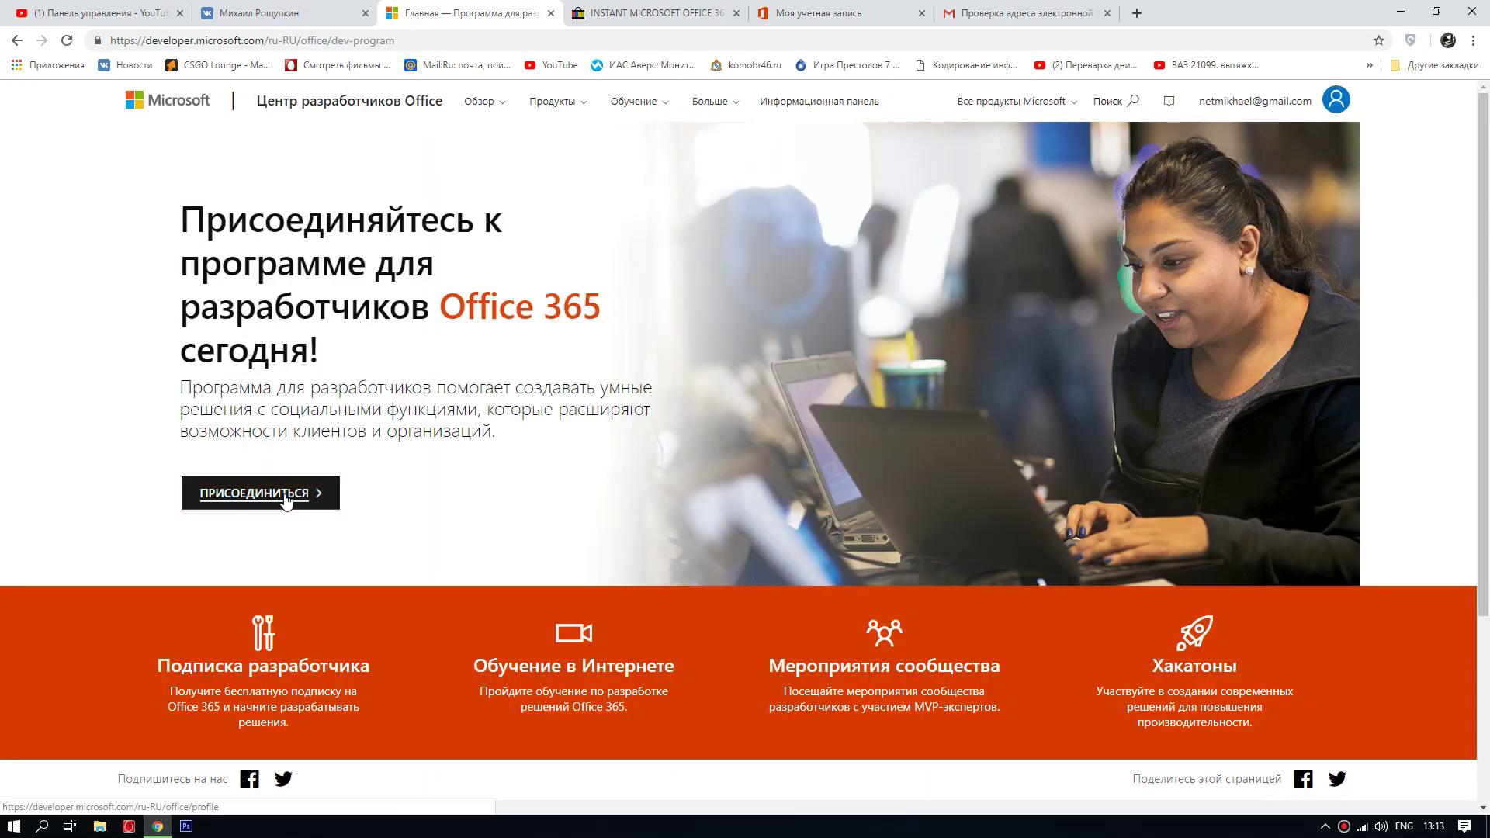
left_click(286, 499)
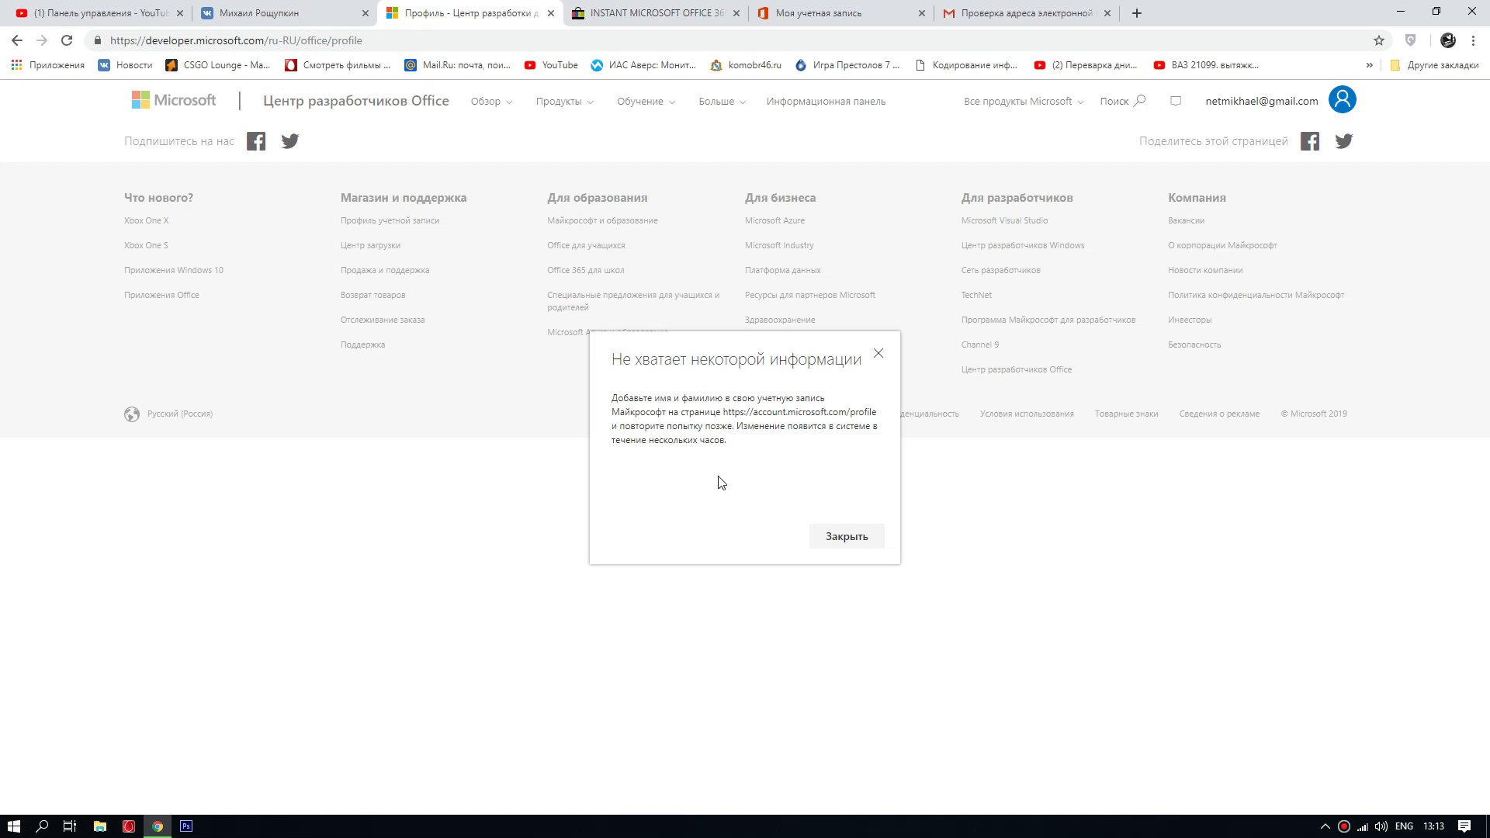
Step: Copy the account.microsoft.com/profile address from the notice and open it in a new tab
left_click_drag(724, 412, 876, 412)
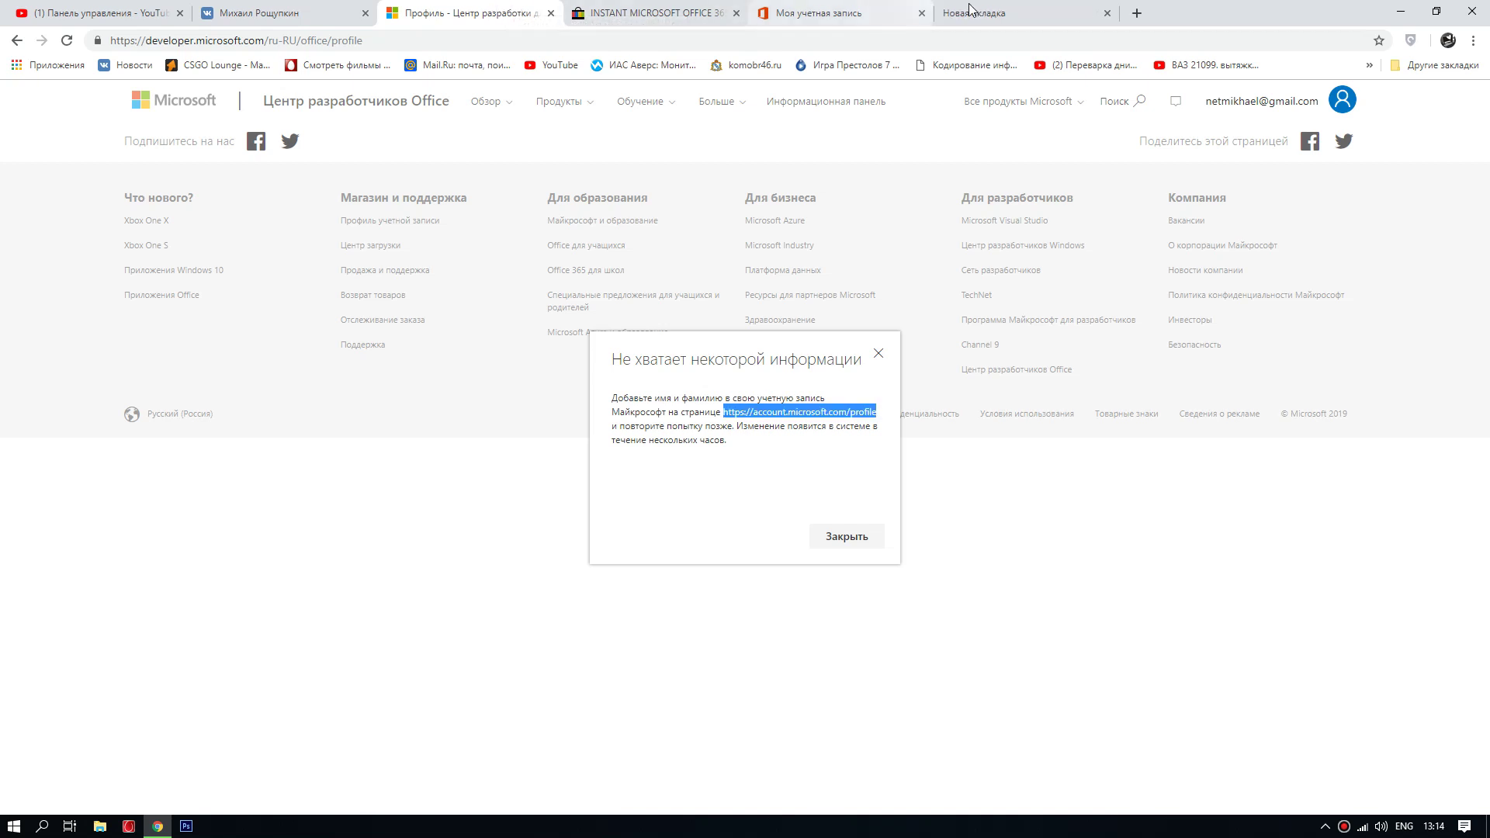
left_click(970, 9)
left_click(743, 36)
type("https://account.microsoft.com/profile")
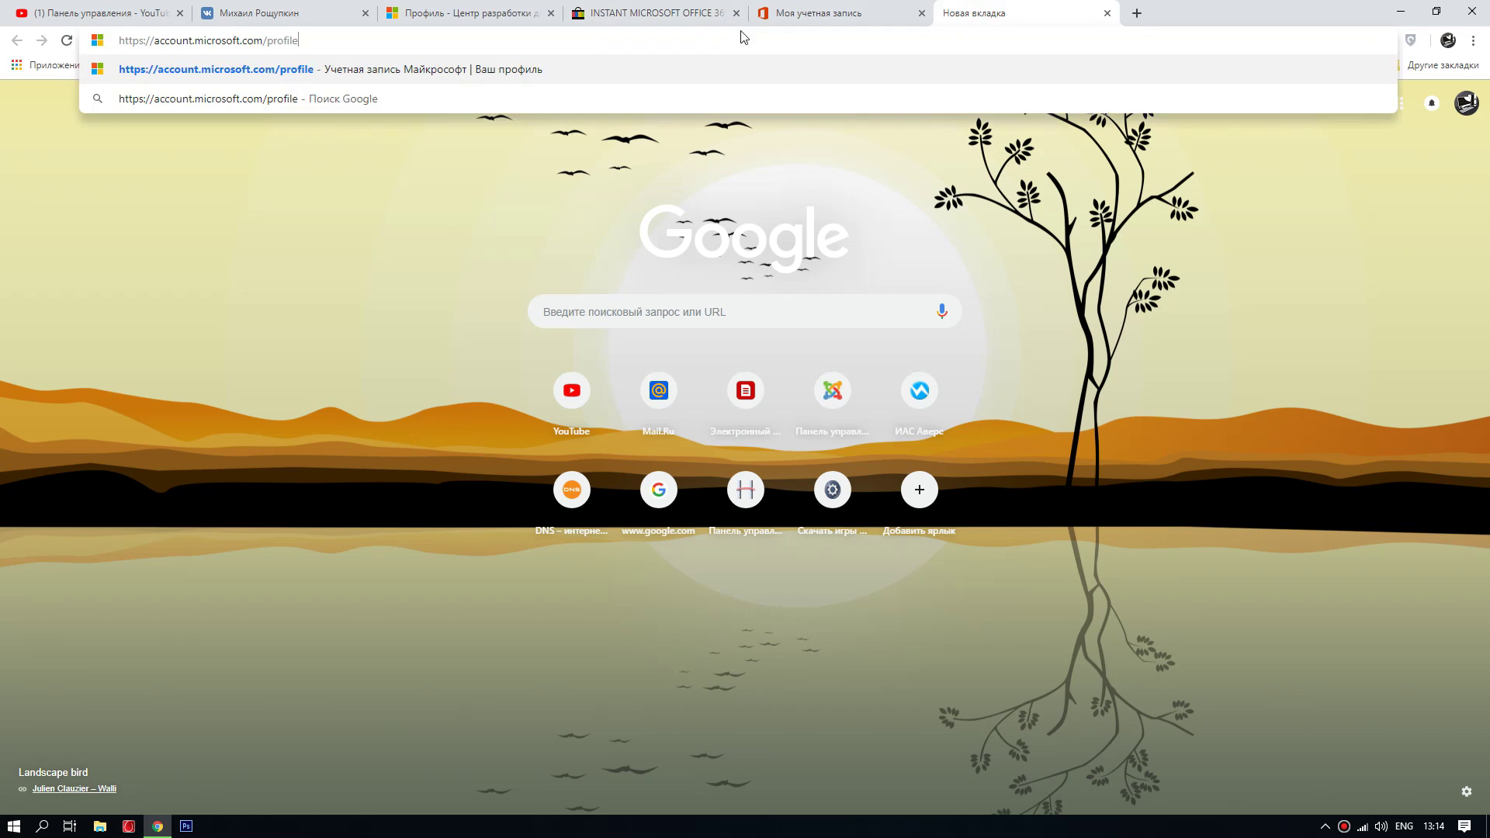
key("Return")
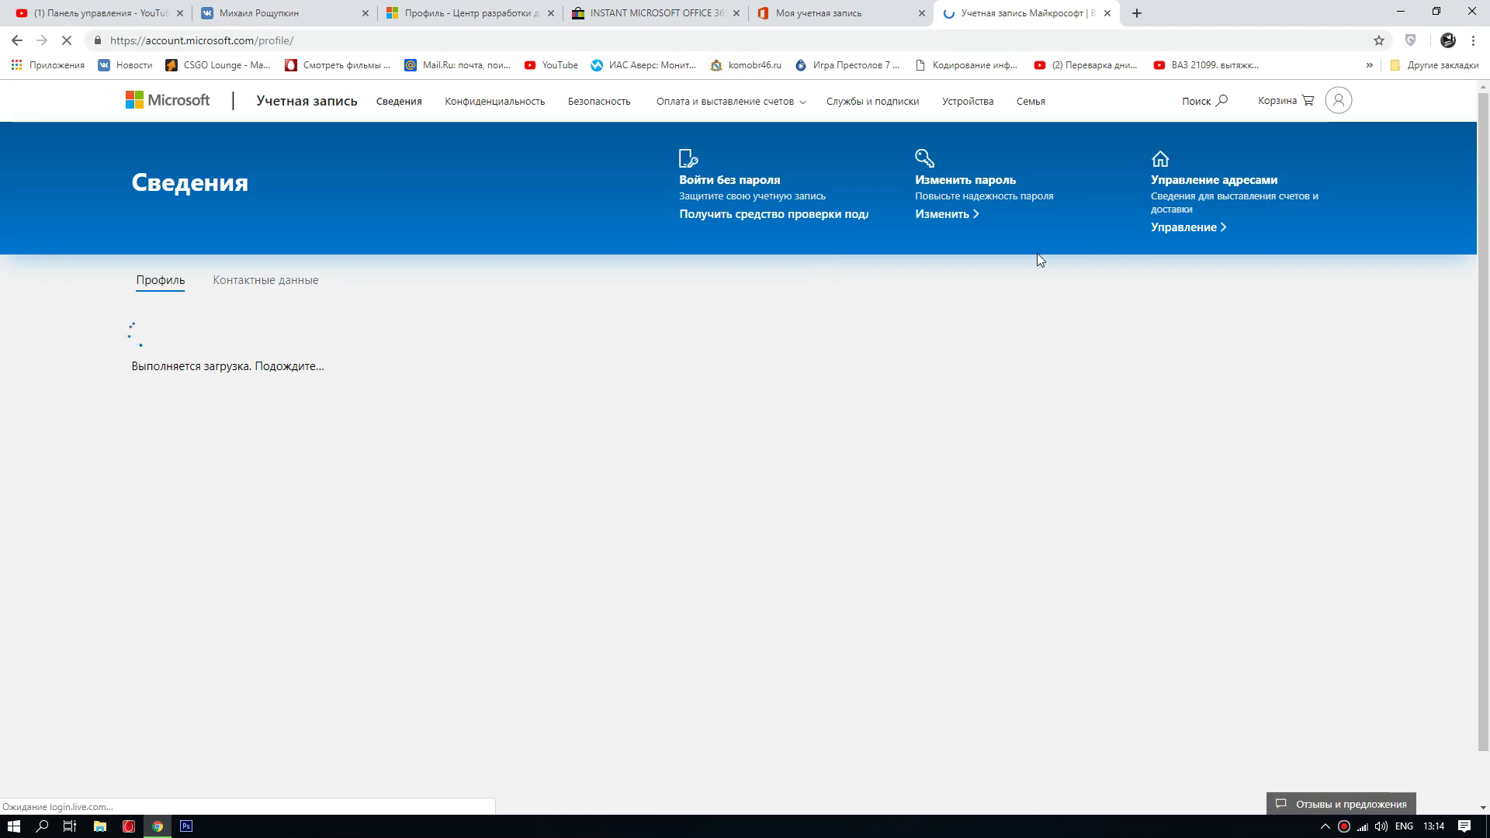
Step: Fill in the account's first and last name on the Добавить имя form
left_click(476, 397)
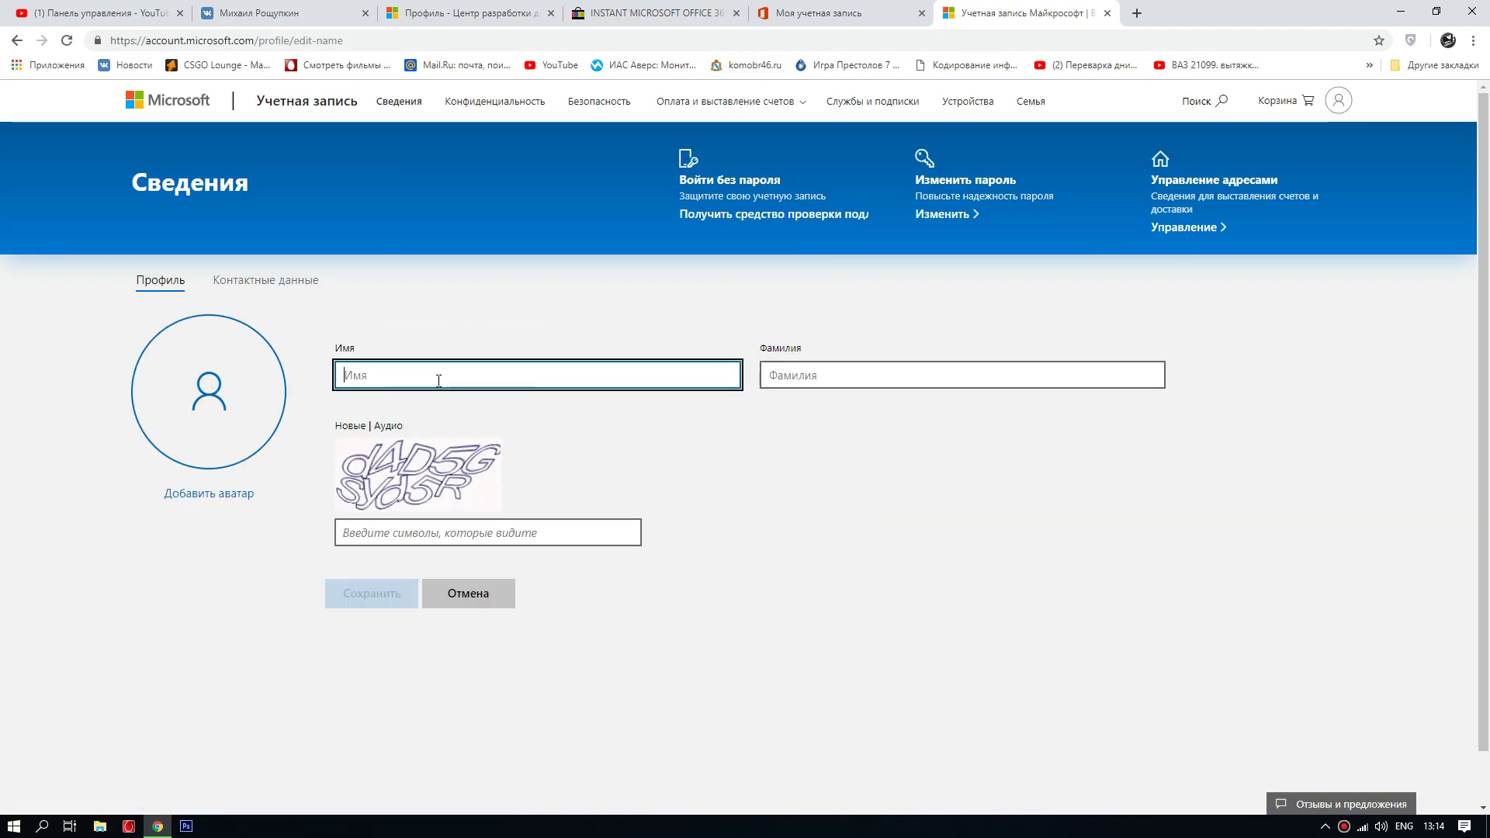
key("alt+shift")
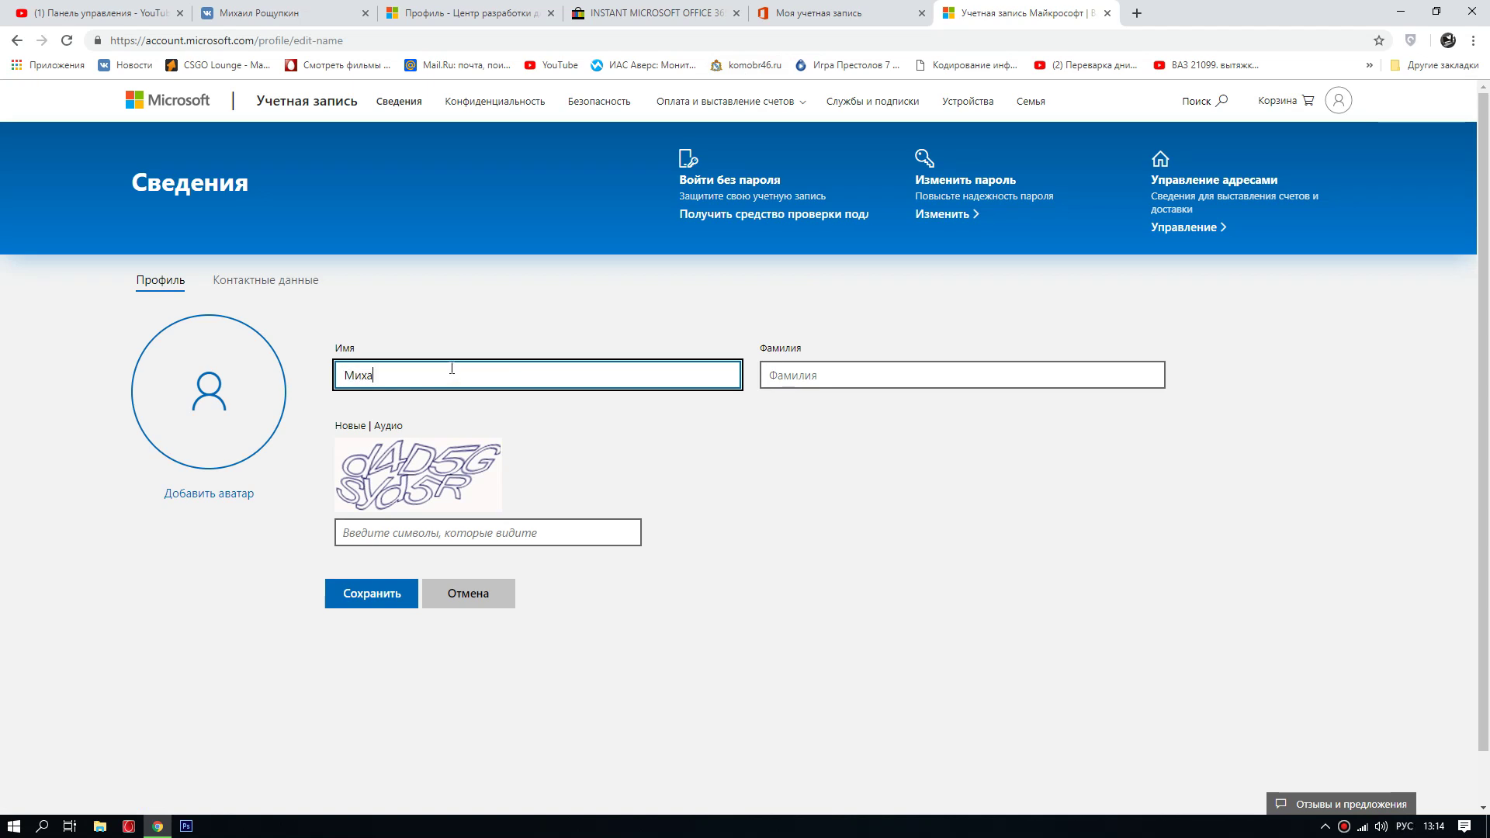
left_click(813, 375)
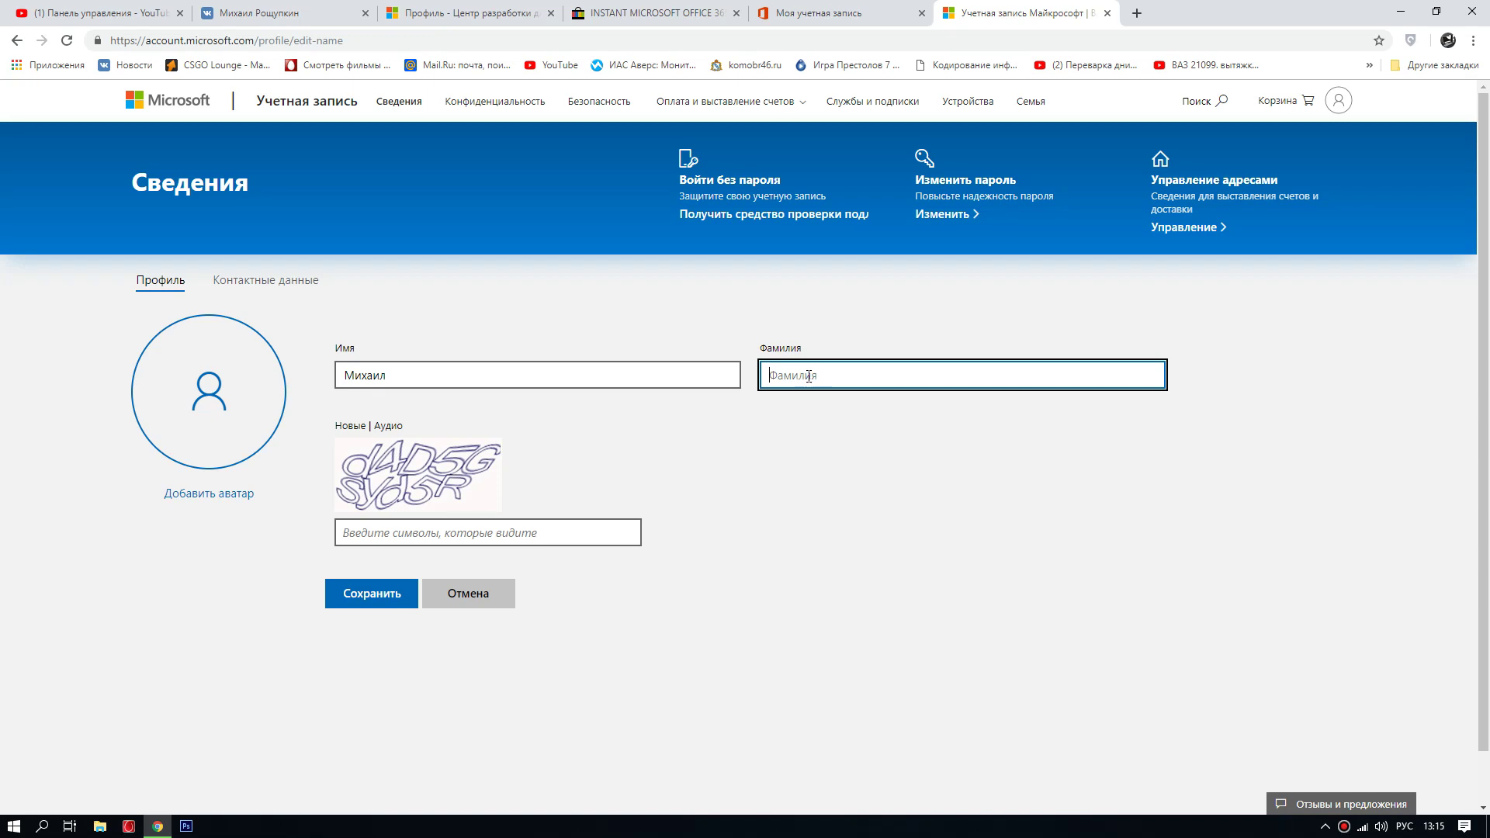
type("Новый")
left_click(399, 532)
type("в")
key("BackSpace")
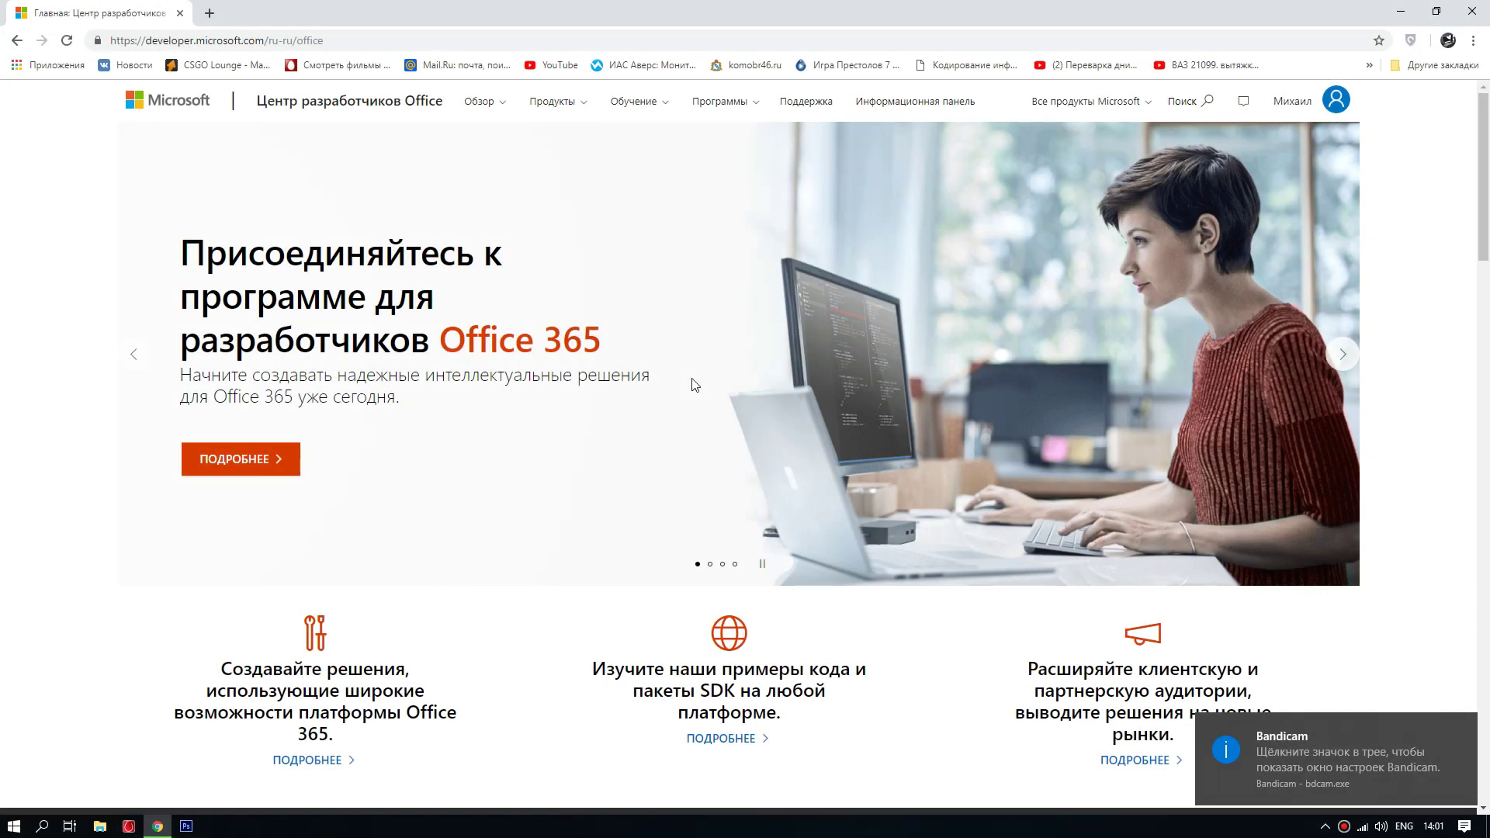
Step: Join the Office 365 developer program and choose Russia as the country
left_click(247, 471)
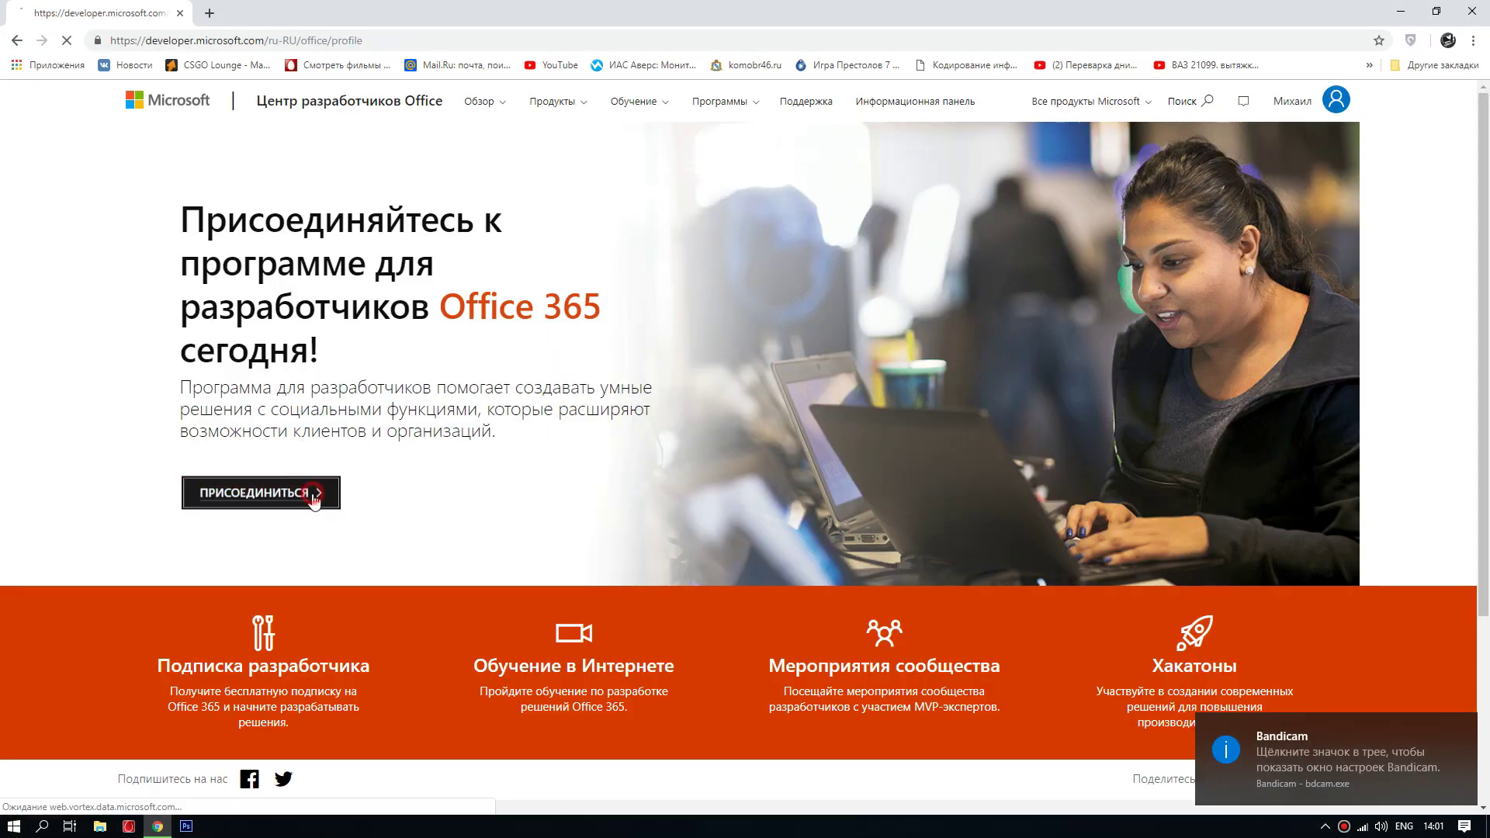
left_click(312, 495)
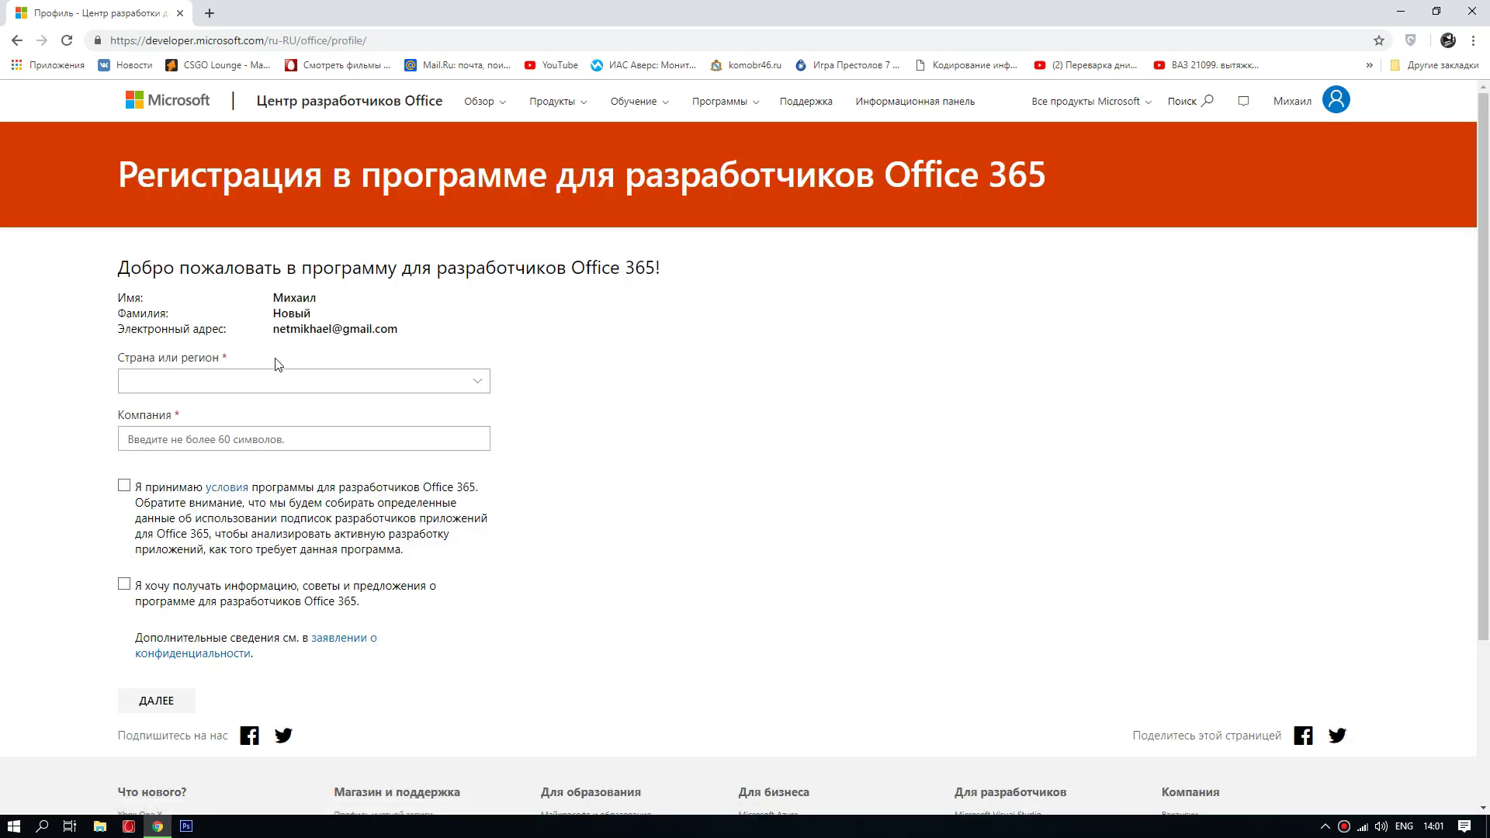
left_click(475, 388)
scroll(198, 594, "down", 5)
scroll(198, 593, "down", 20)
scroll(194, 603, "down", 5)
scroll(188, 574, "up", 1)
left_click(168, 475)
Step: Enter a company name, accept the program terms and proceed with Далее
left_click(193, 439)
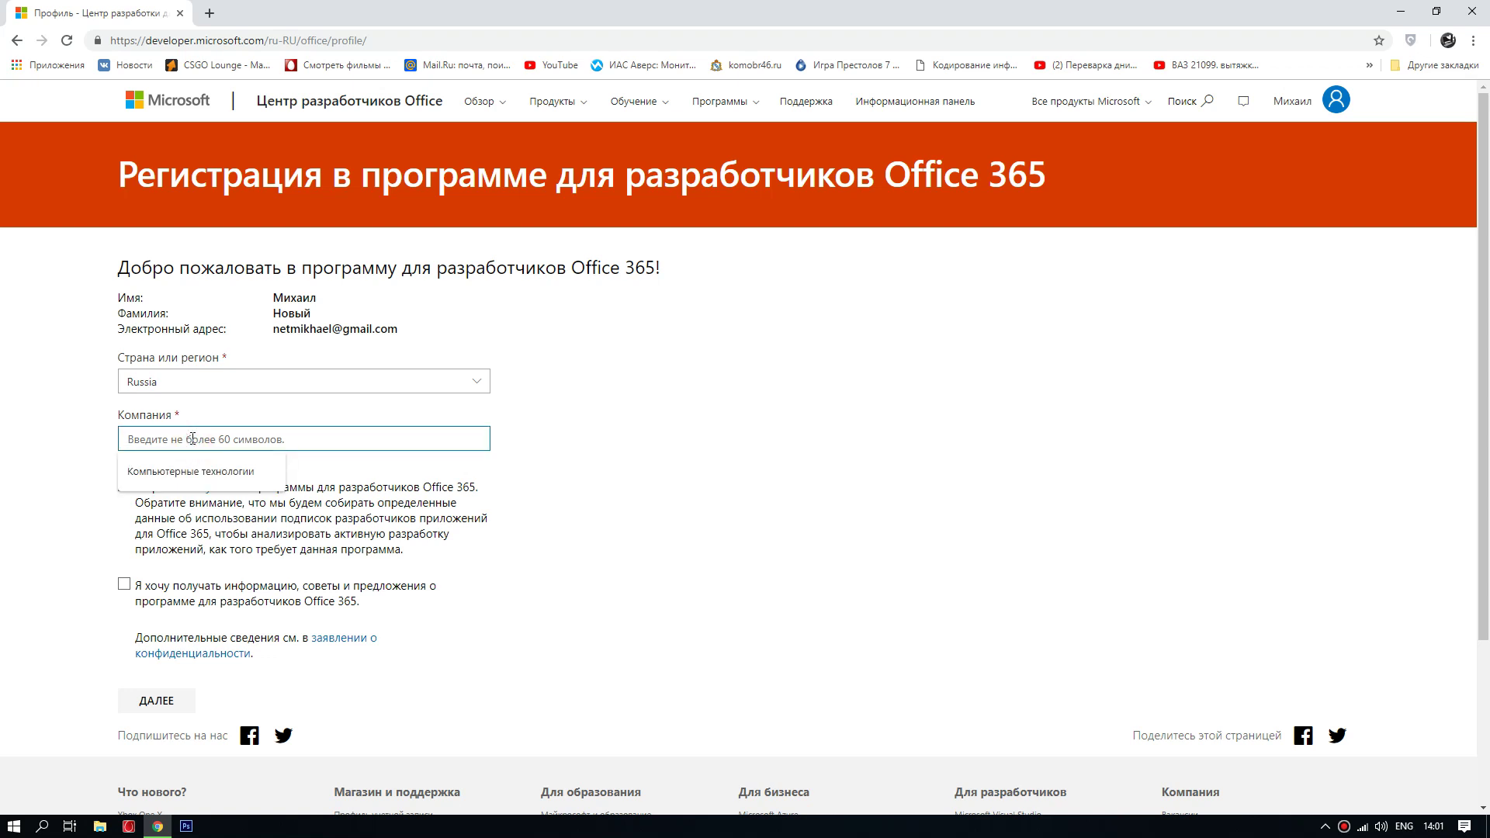
type("V")
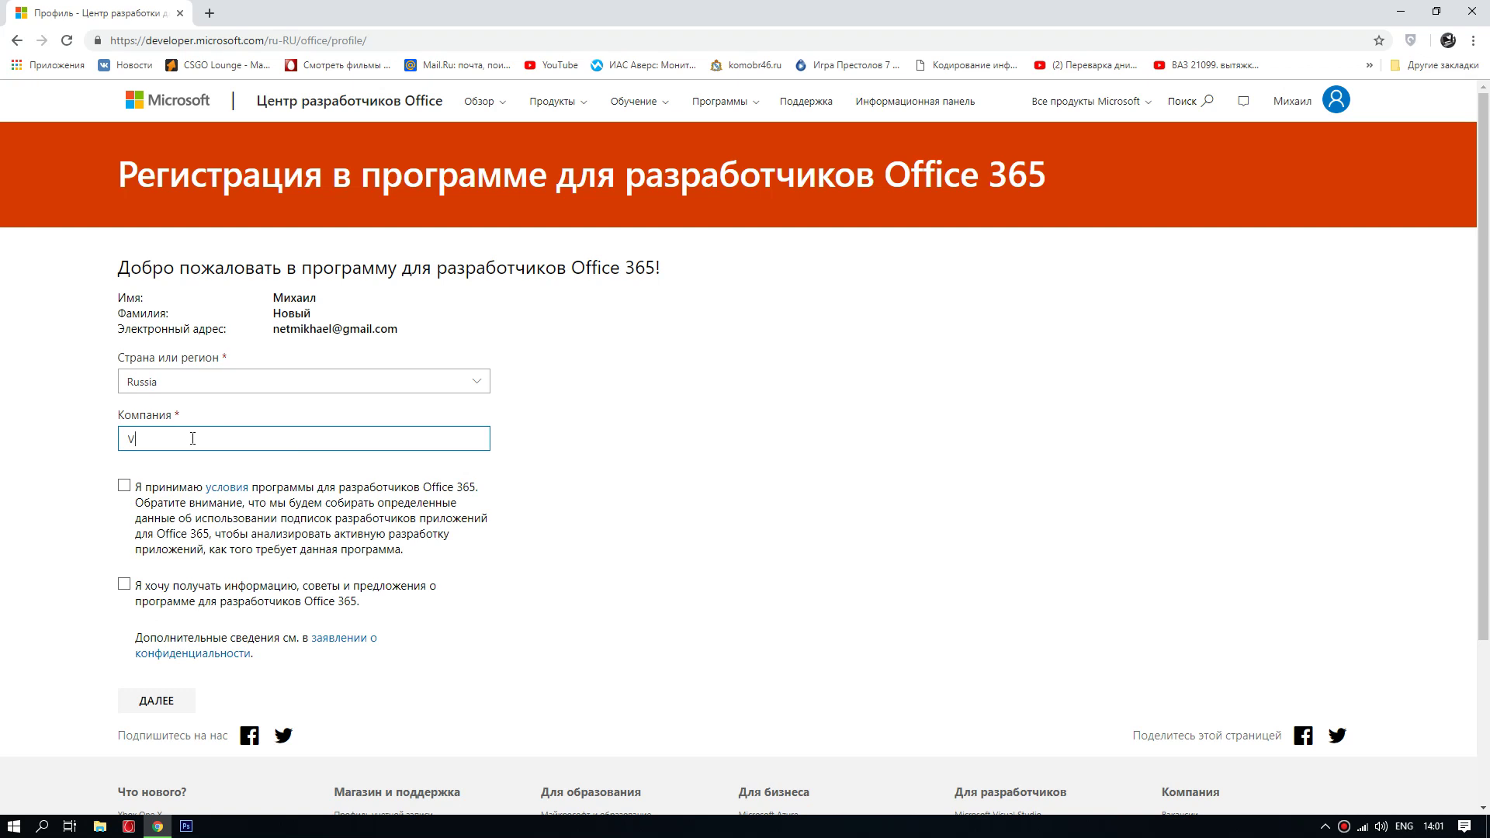
key("BackSpace")
key("alt+shift")
type("Михаил корп")
left_click(124, 486)
scroll(124, 593, "down", 1)
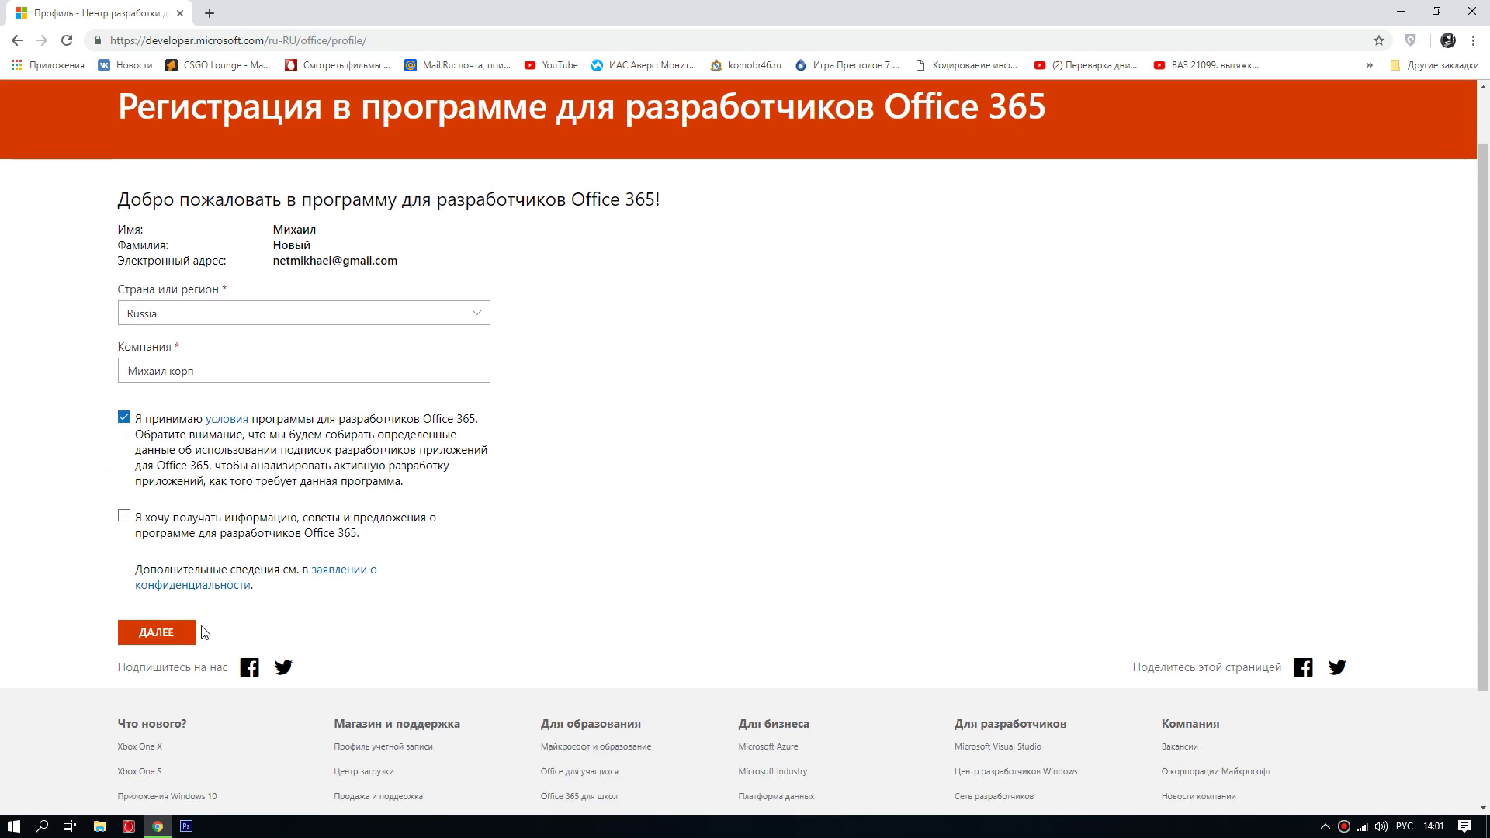
left_click(162, 621)
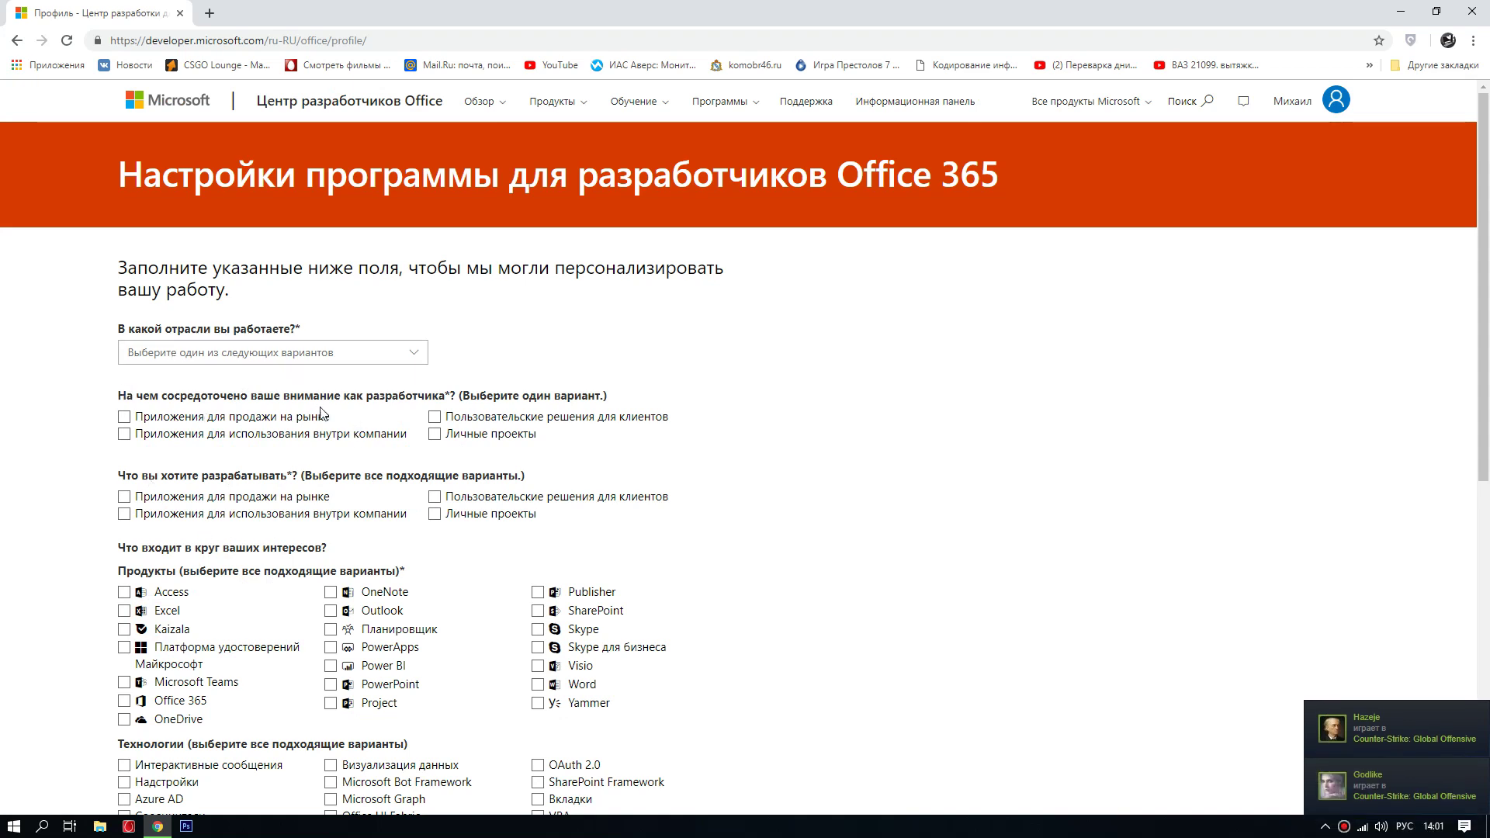
Step: Set industry to Образование and tick Личные проекты in both focus groups
left_click(413, 356)
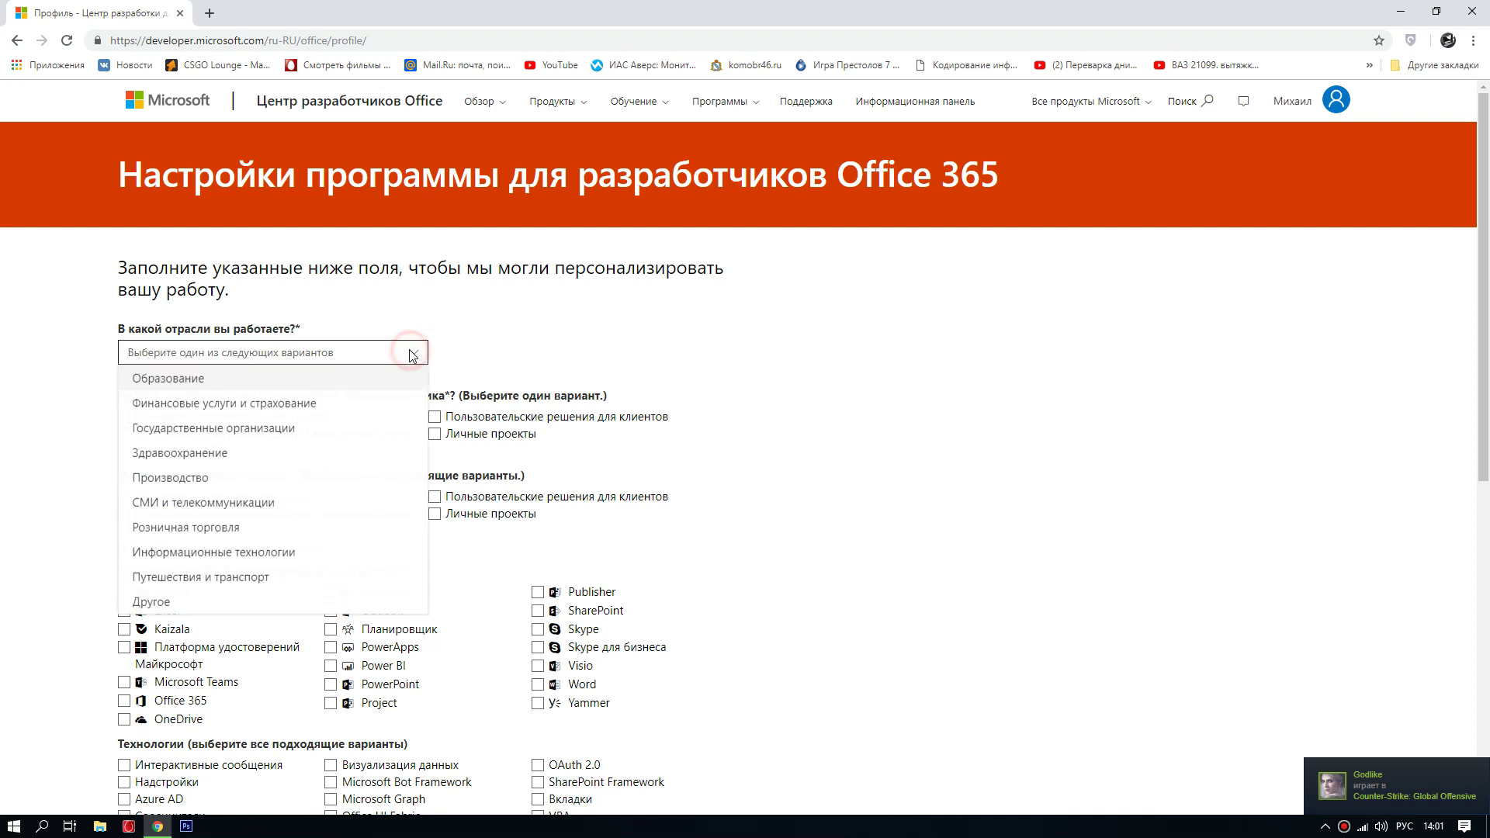
left_click(177, 381)
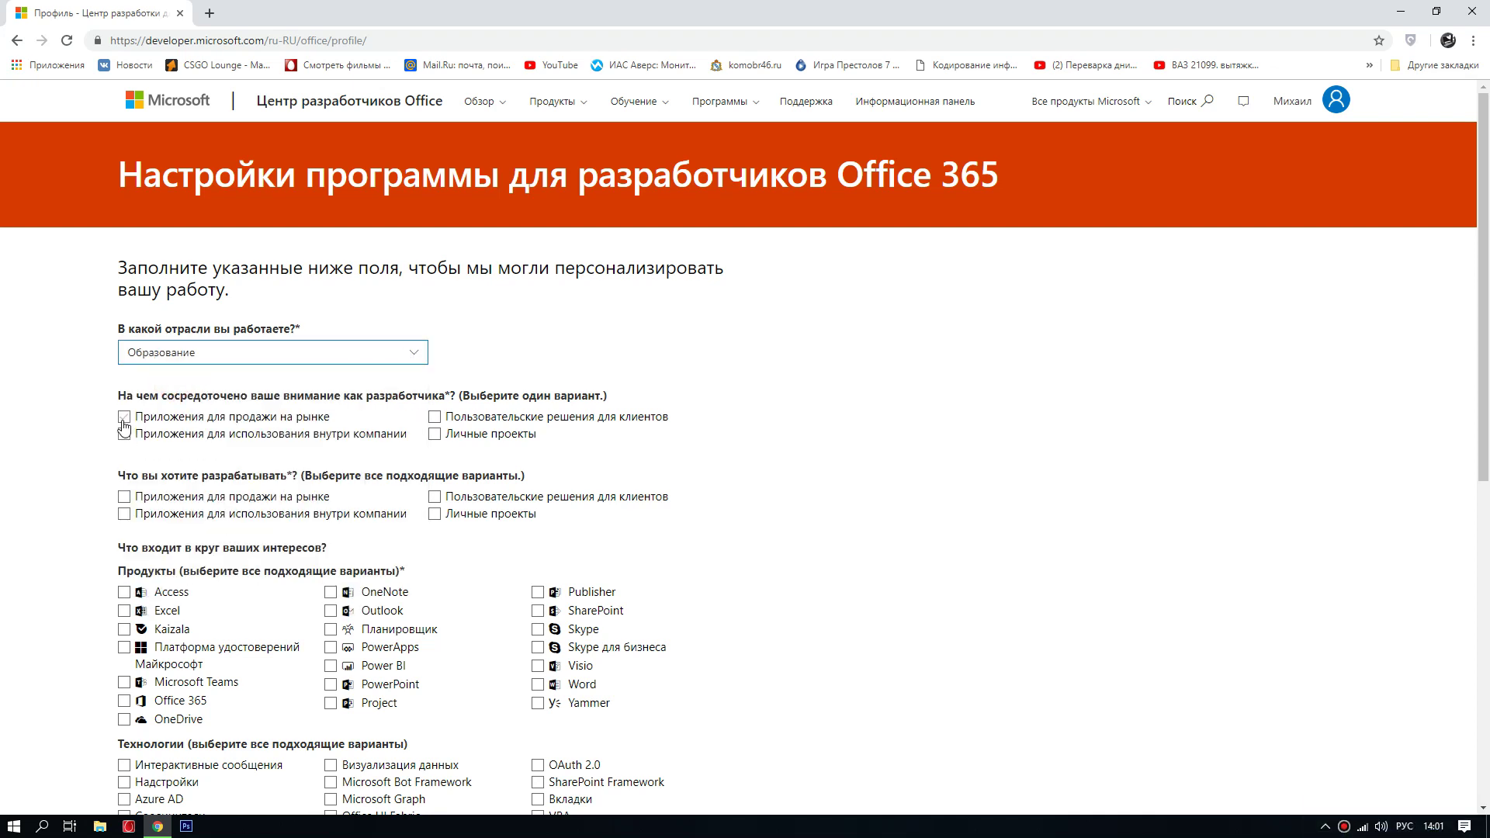
left_click(435, 434)
left_click(434, 515)
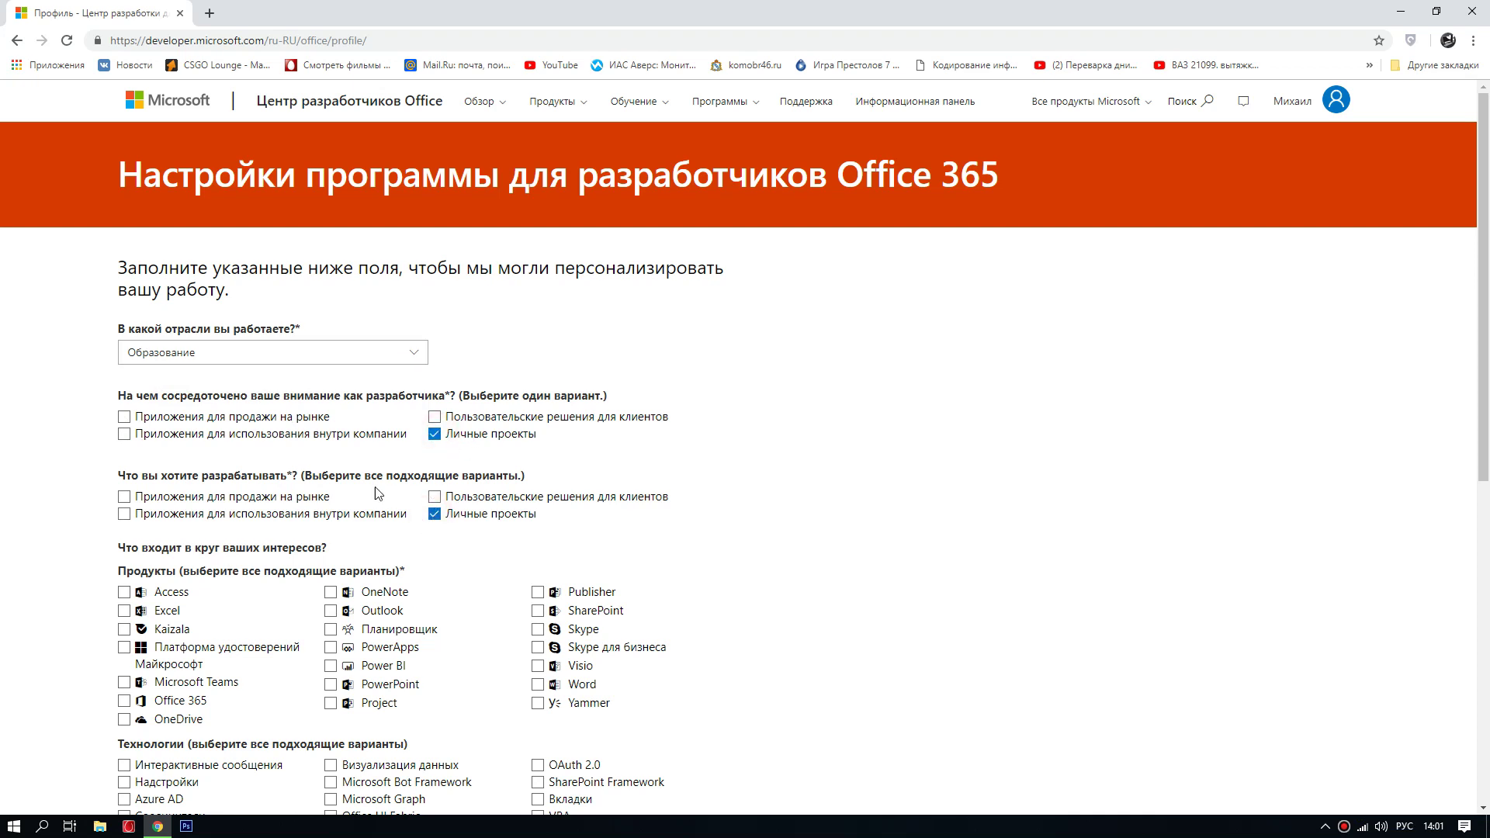
Step: Tick every product interest, from Access and Excel through Word and Yammer
scroll(378, 493, "down", 1)
left_click(124, 592)
left_click(124, 611)
left_click(124, 630)
left_click(124, 571)
left_click(124, 605)
left_click(124, 624)
left_click(124, 643)
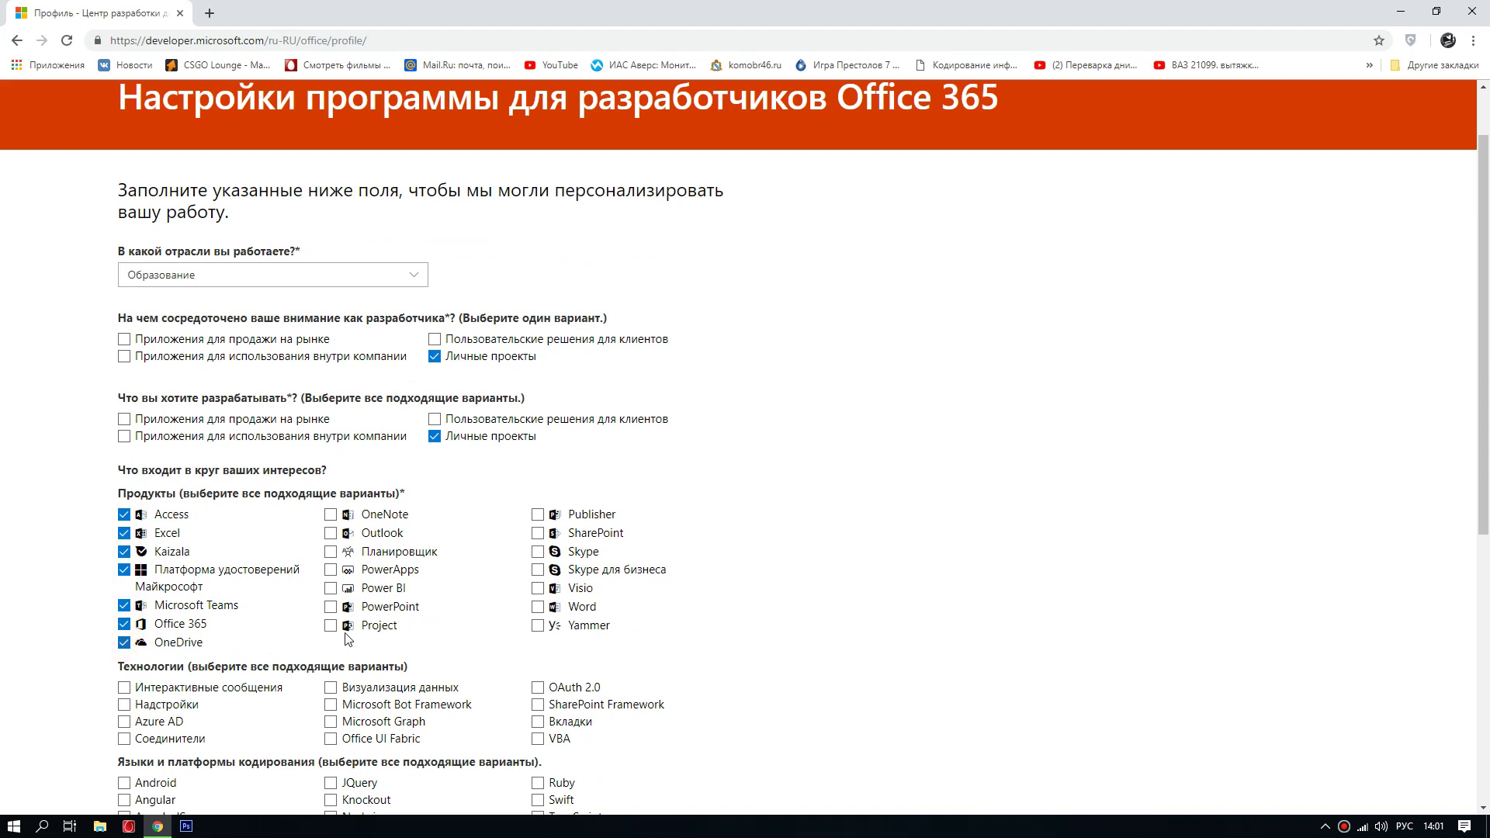
left_click(330, 626)
left_click(331, 607)
left_click(330, 588)
left_click(331, 569)
left_click(331, 552)
left_click(331, 533)
left_click(331, 515)
left_click(538, 515)
left_click(538, 534)
left_click(538, 552)
left_click(538, 570)
left_click(538, 588)
left_click(538, 607)
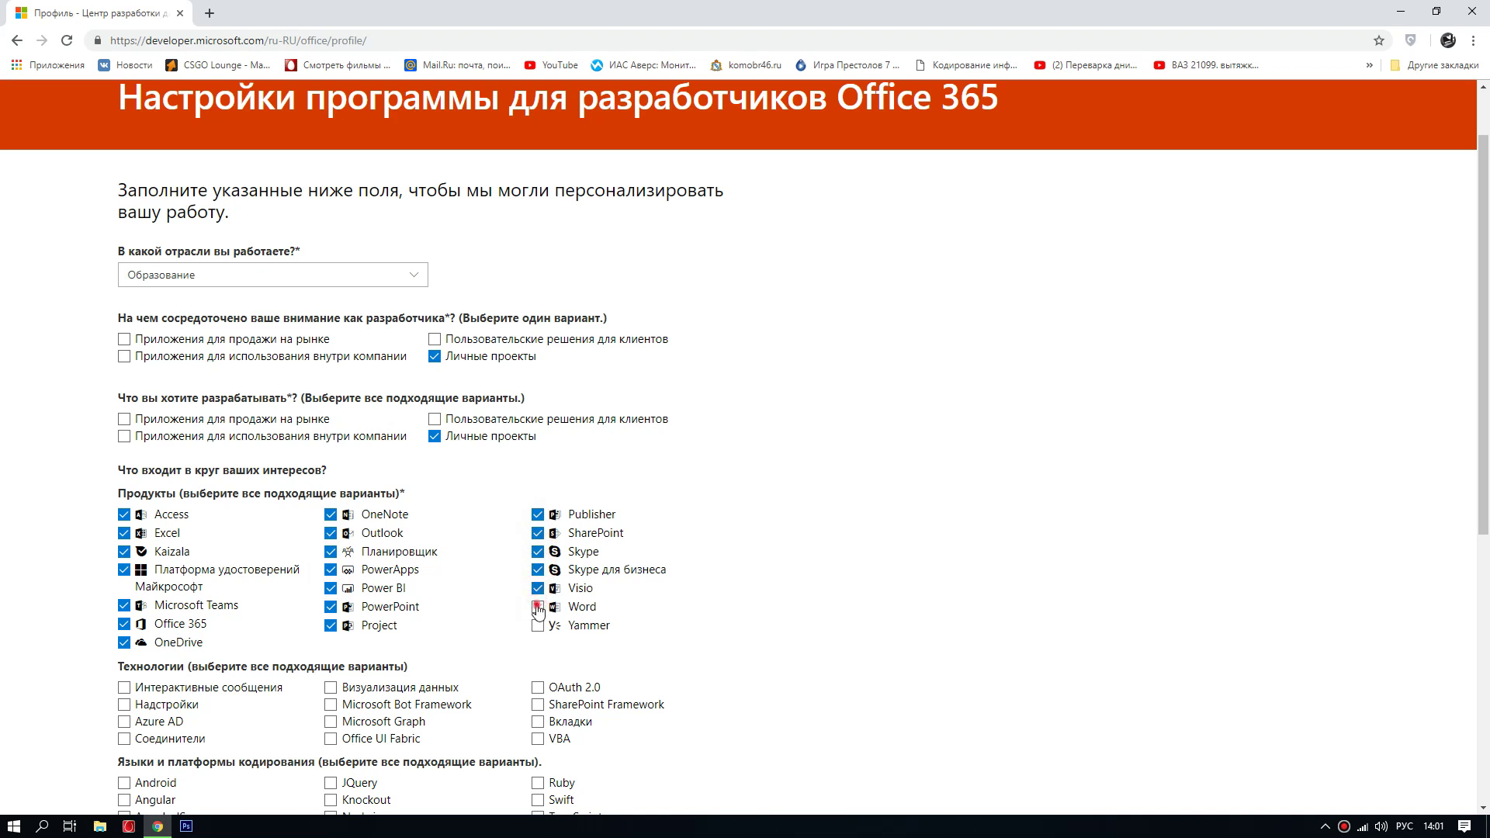
left_click(537, 626)
Step: Tick every technology interest, including Microsoft Graph, SharePoint Framework, VBA and Azure AD
scroll(444, 571, "down", 2)
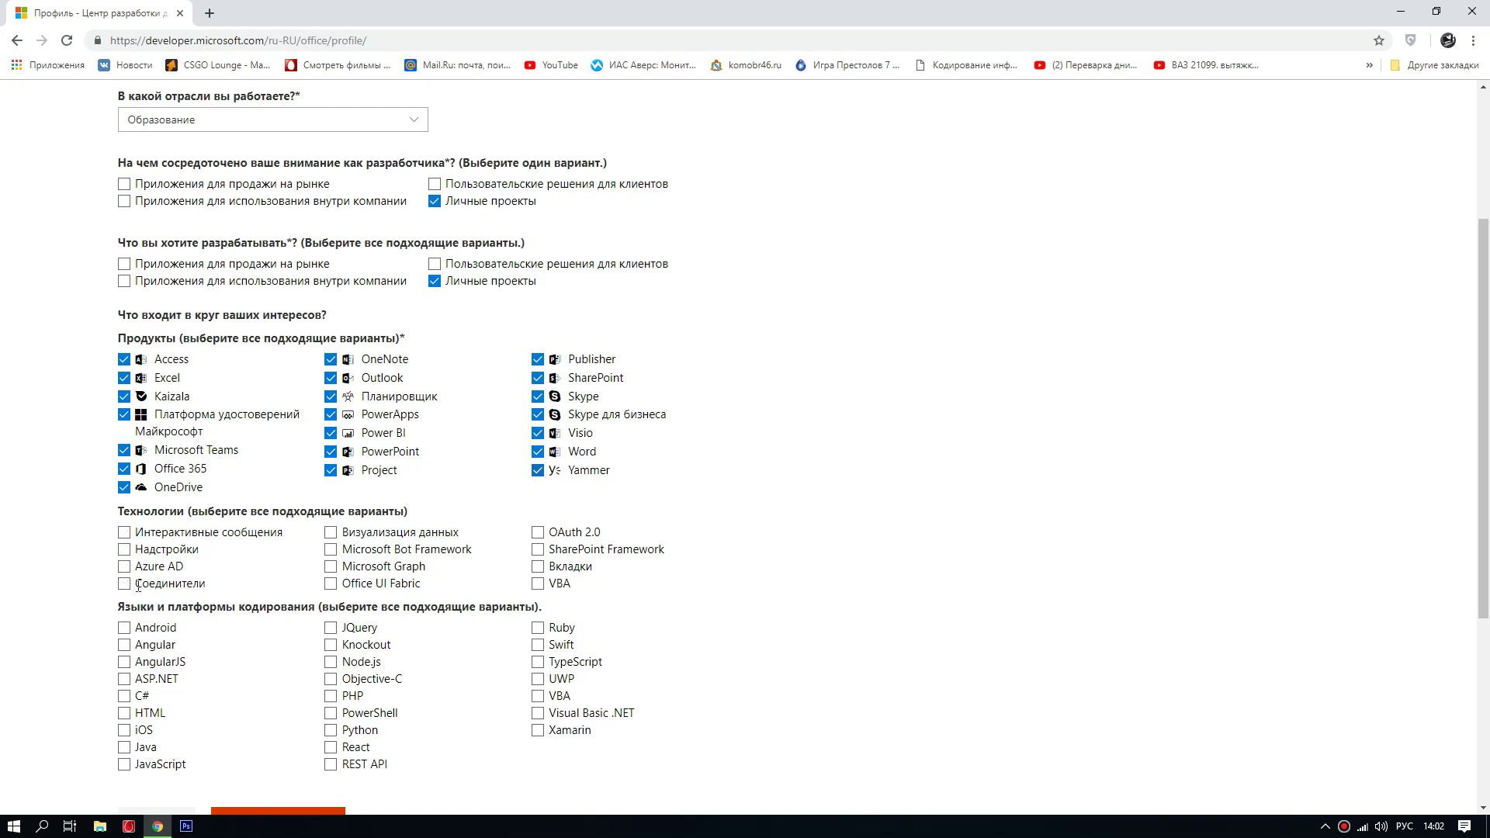
left_click(331, 583)
left_click(330, 566)
left_click(331, 549)
left_click(331, 532)
left_click(538, 532)
left_click(538, 549)
left_click(538, 567)
left_click(538, 584)
left_click(124, 532)
left_click(124, 550)
left_click(124, 567)
left_click(124, 584)
Step: Select Android, PHP and Java as coding languages and join the program
scroll(208, 581, "down", 1)
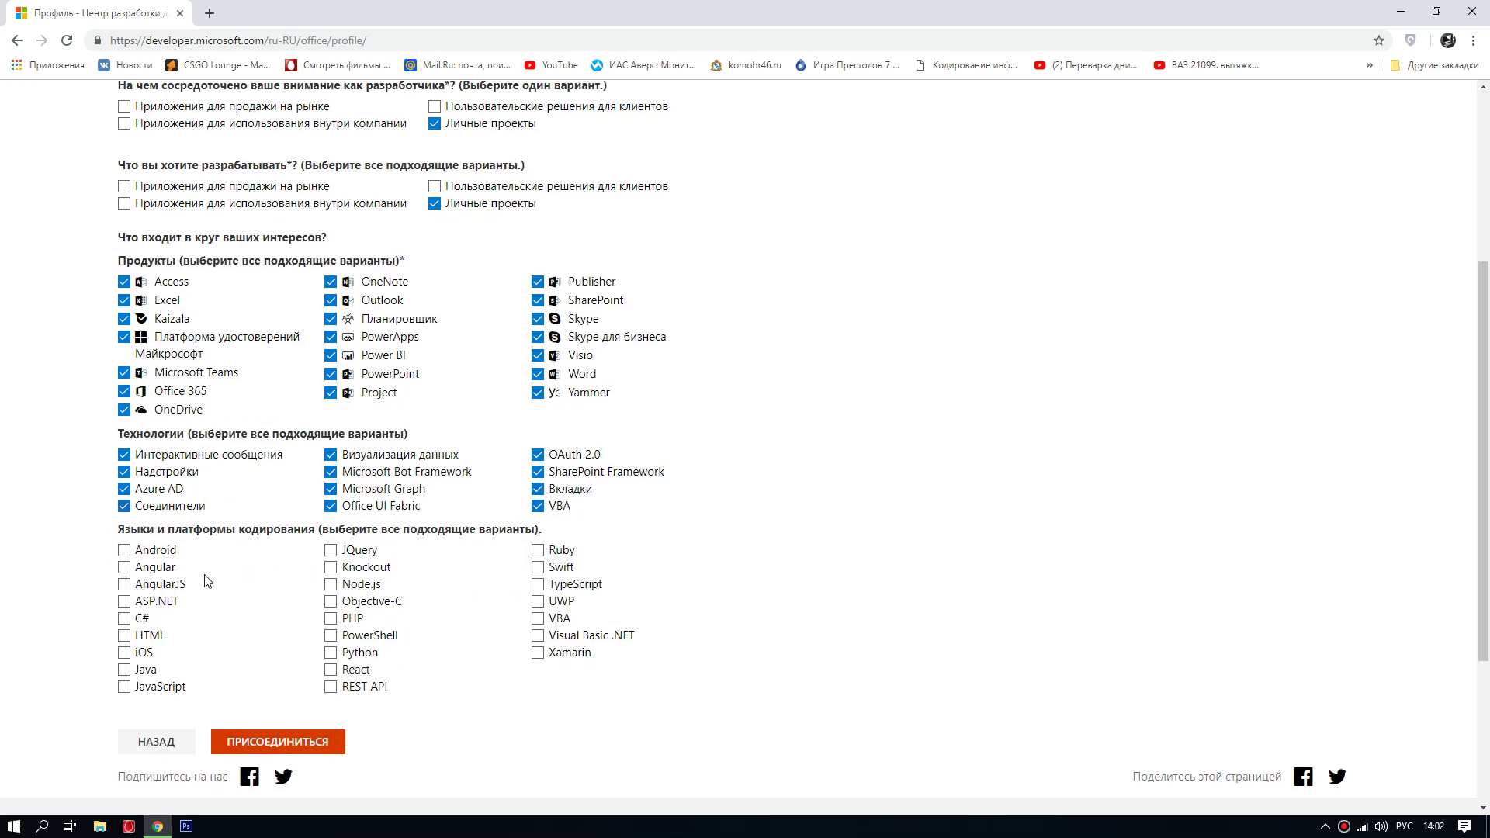
left_click(124, 551)
left_click(331, 618)
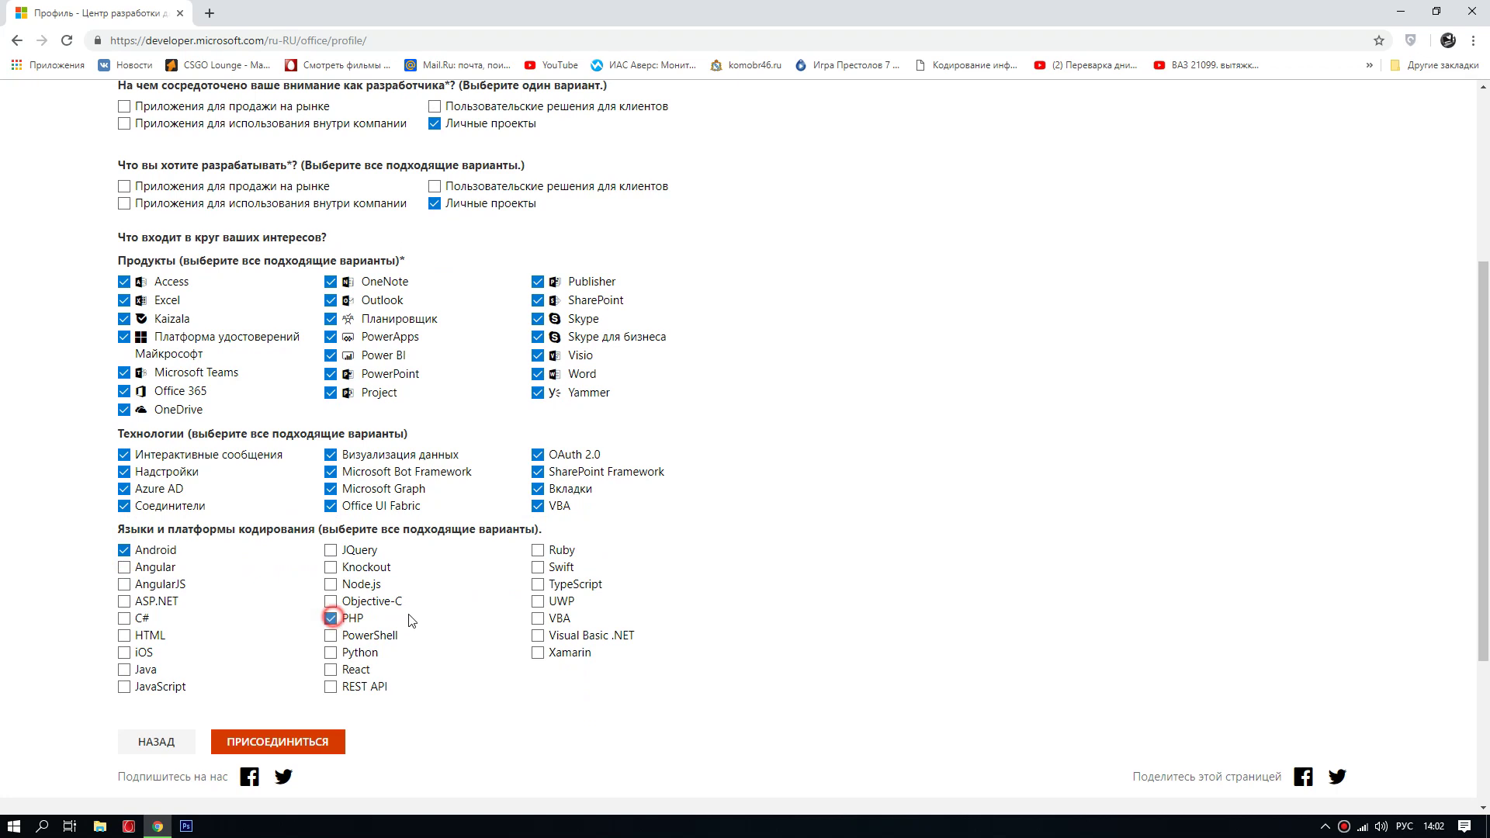
left_click(125, 671)
scroll(253, 666, "down", 1)
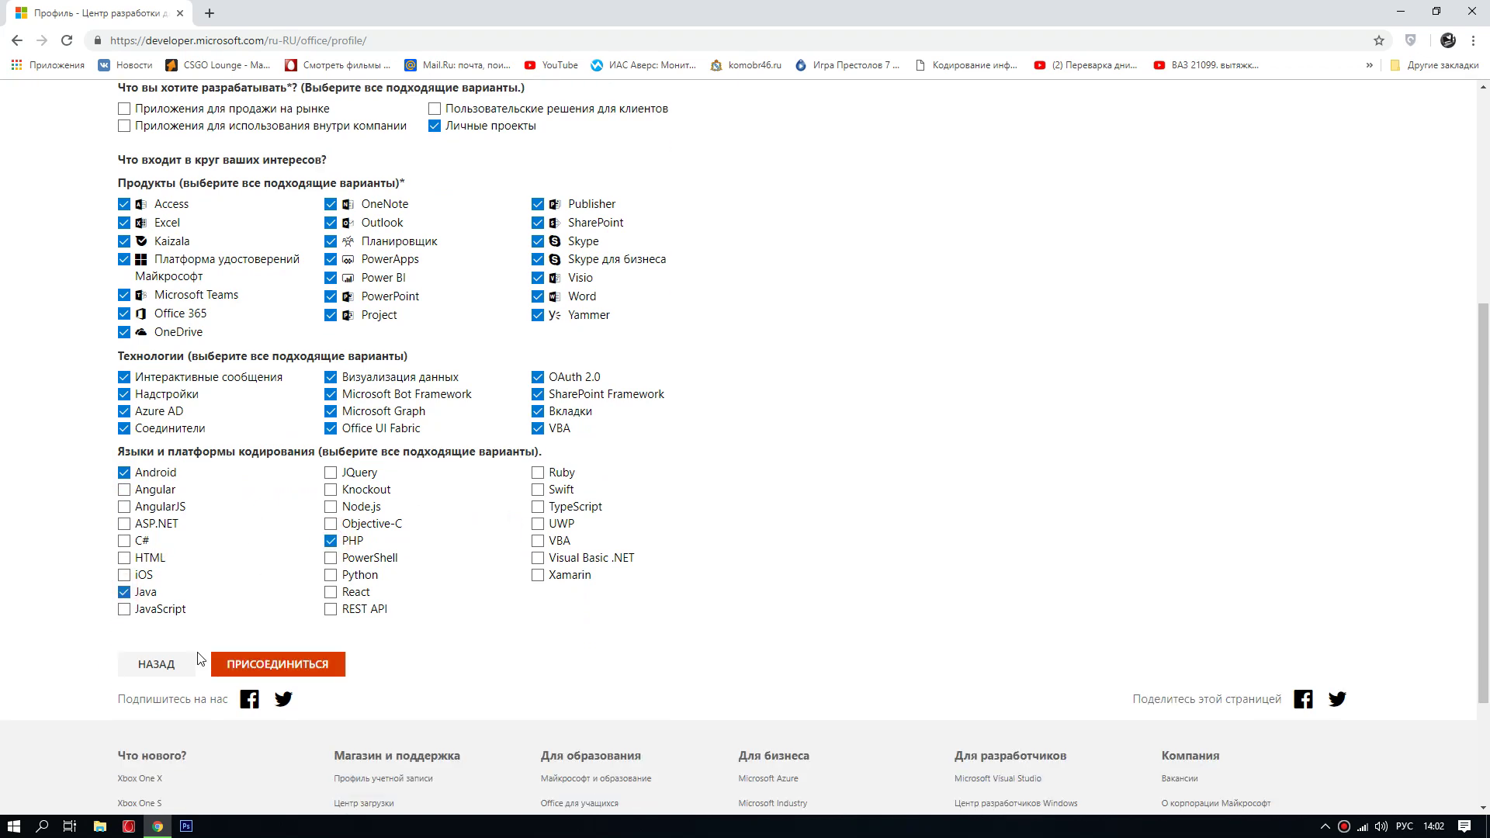
left_click(287, 673)
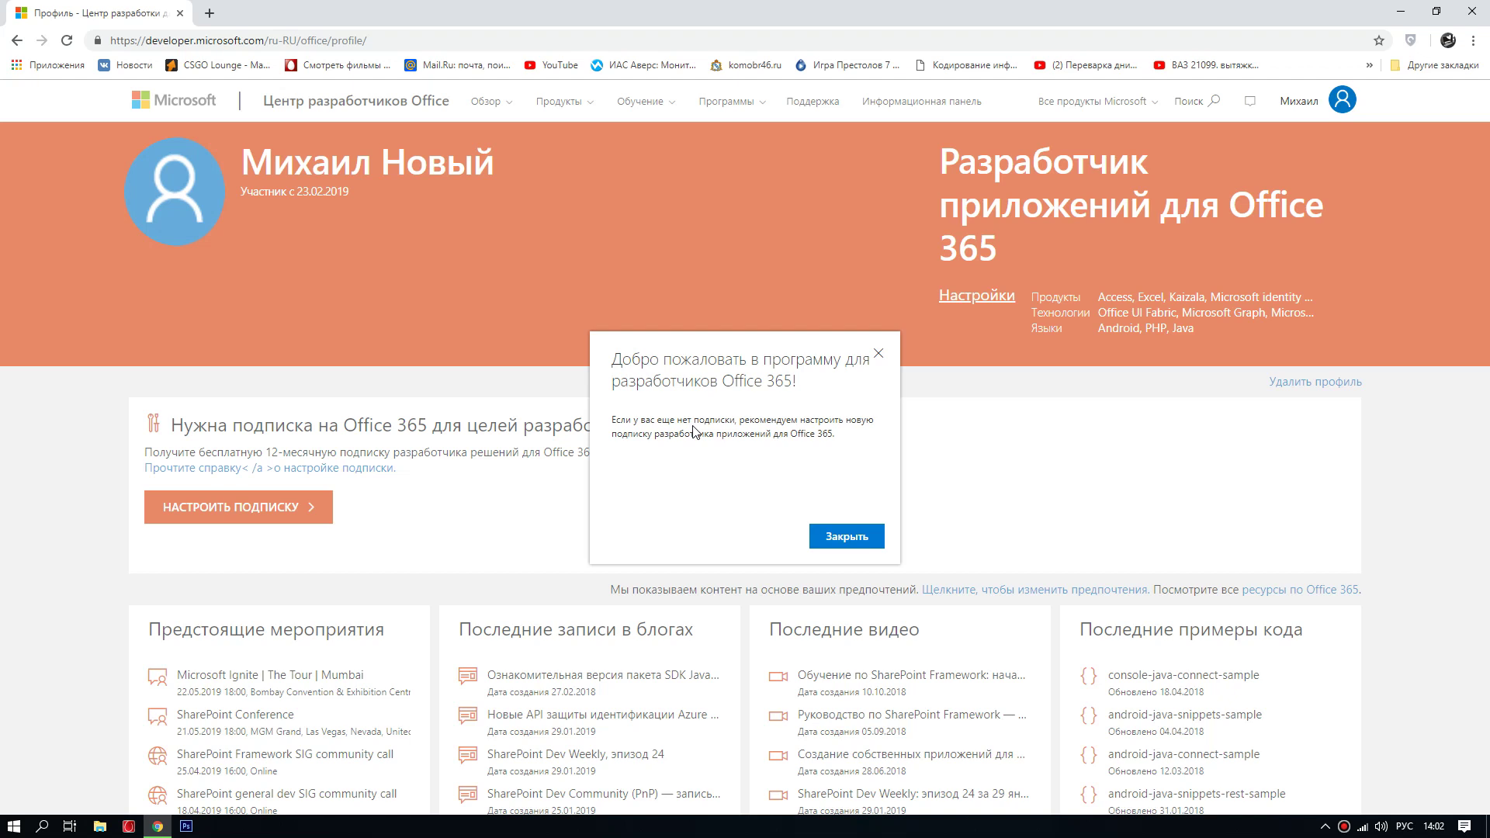
Step: Close the welcome message and start the developer subscription setup with Настроить подписку
left_click(842, 547)
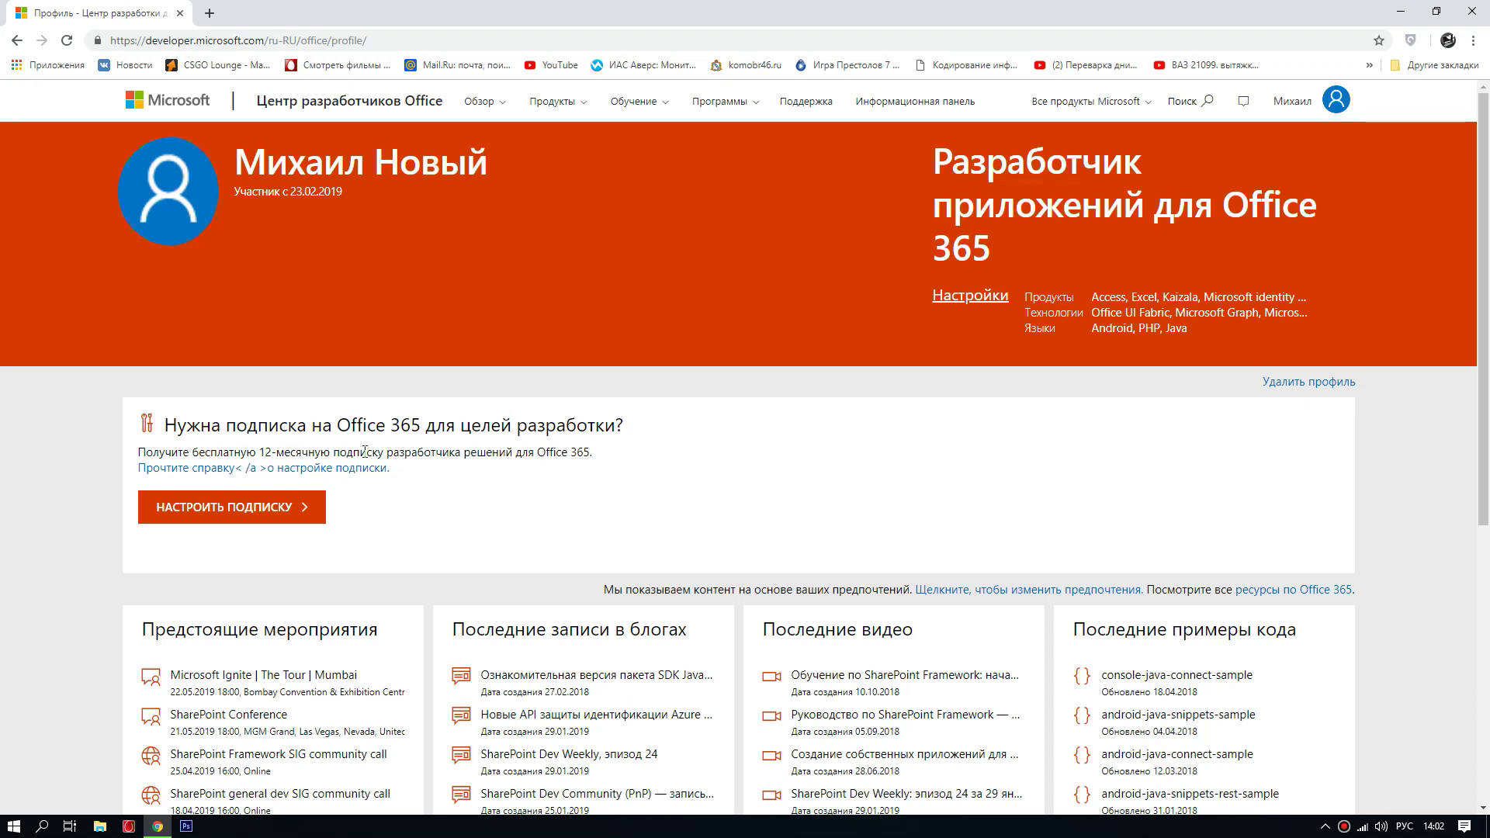
left_click_drag(593, 452, 155, 457)
left_click(251, 451)
left_click(261, 508)
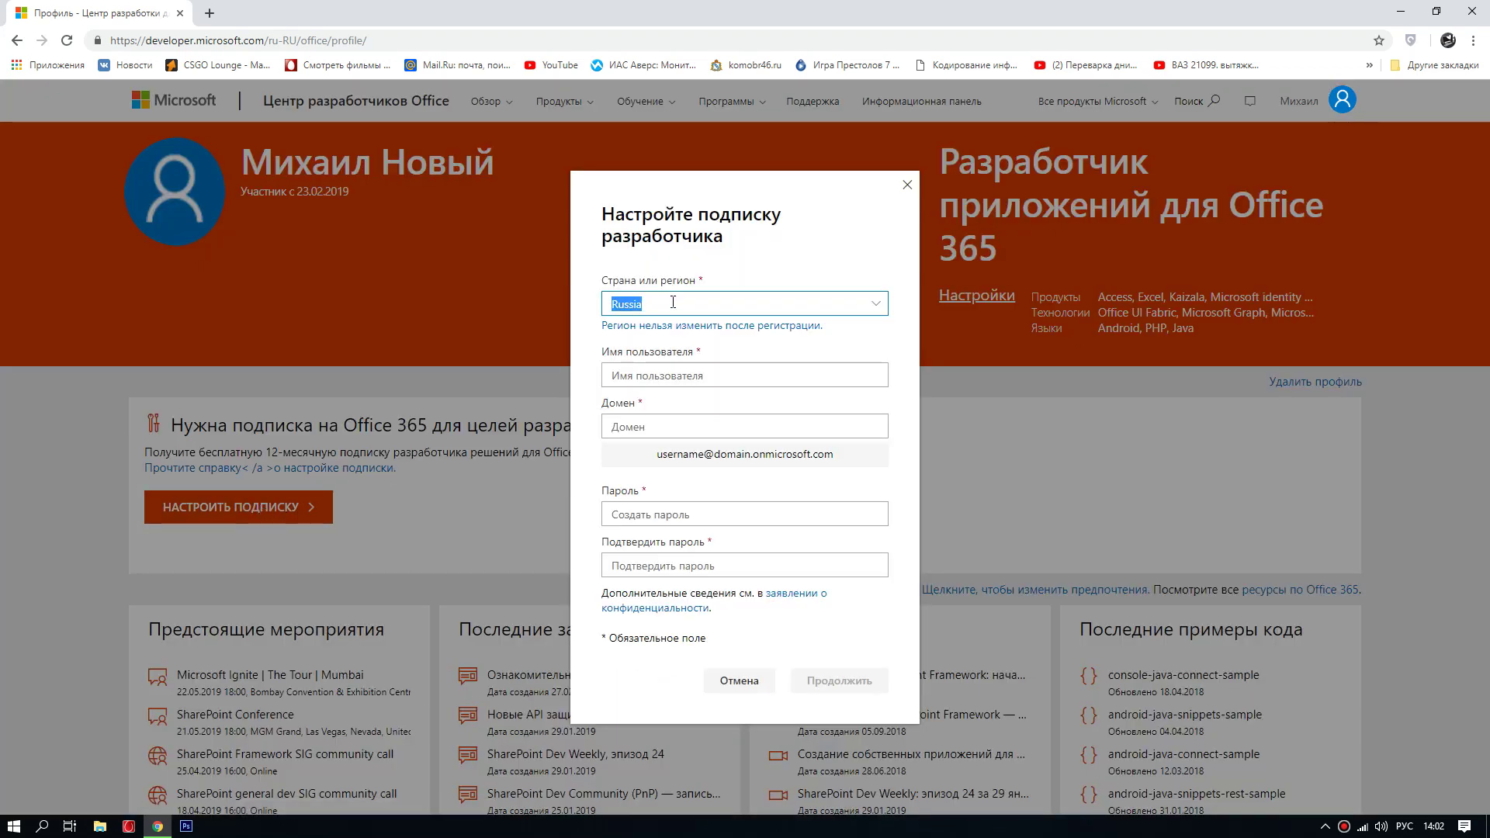
Step: Enter the subscription username in English layout, fixing the typos
left_click(646, 375)
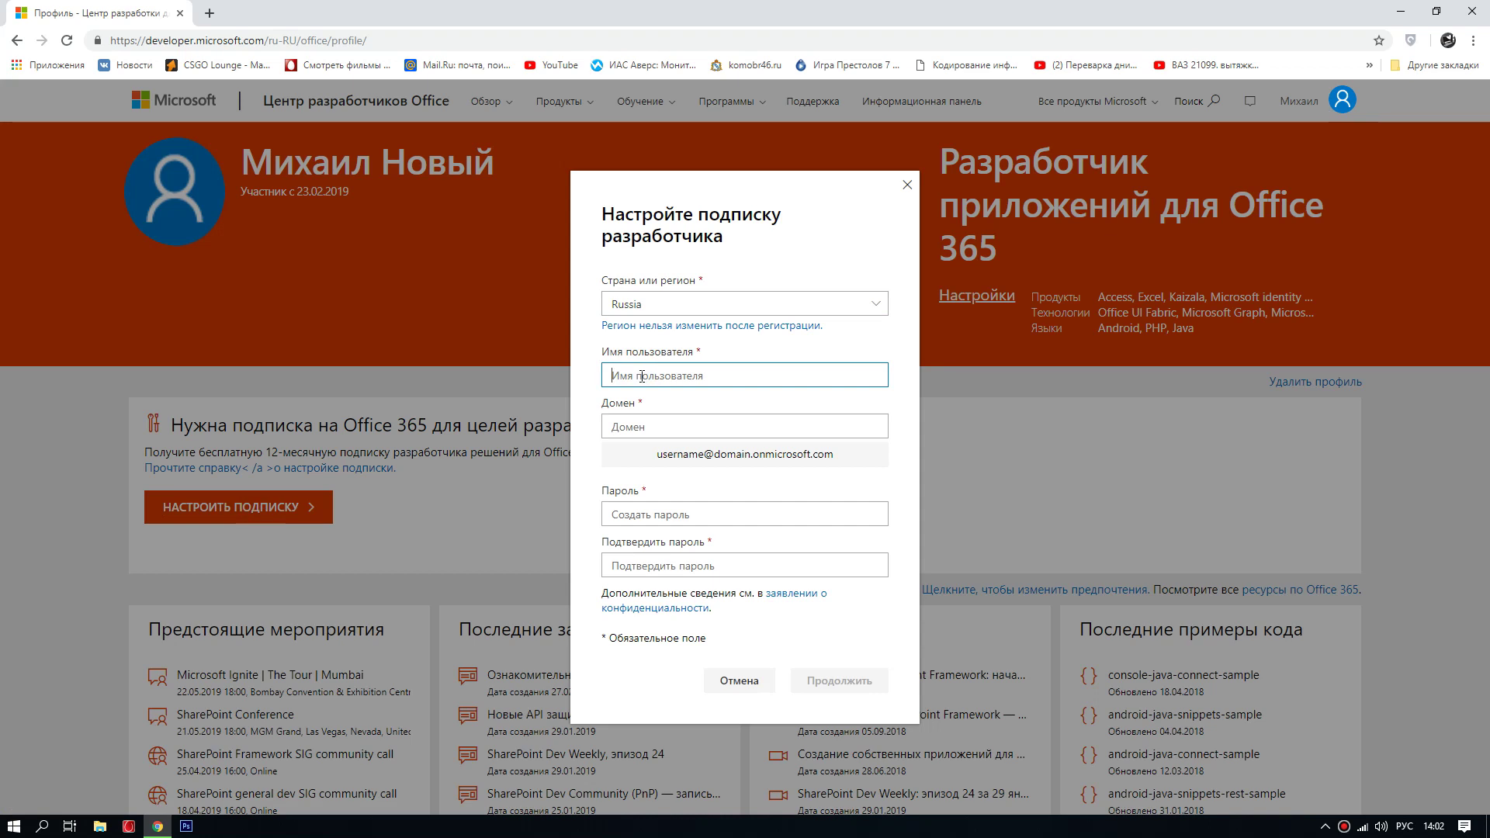
type("p")
key("BackSpace")
type("р")
key("BackSpace")
key("alt+shift")
type("n")
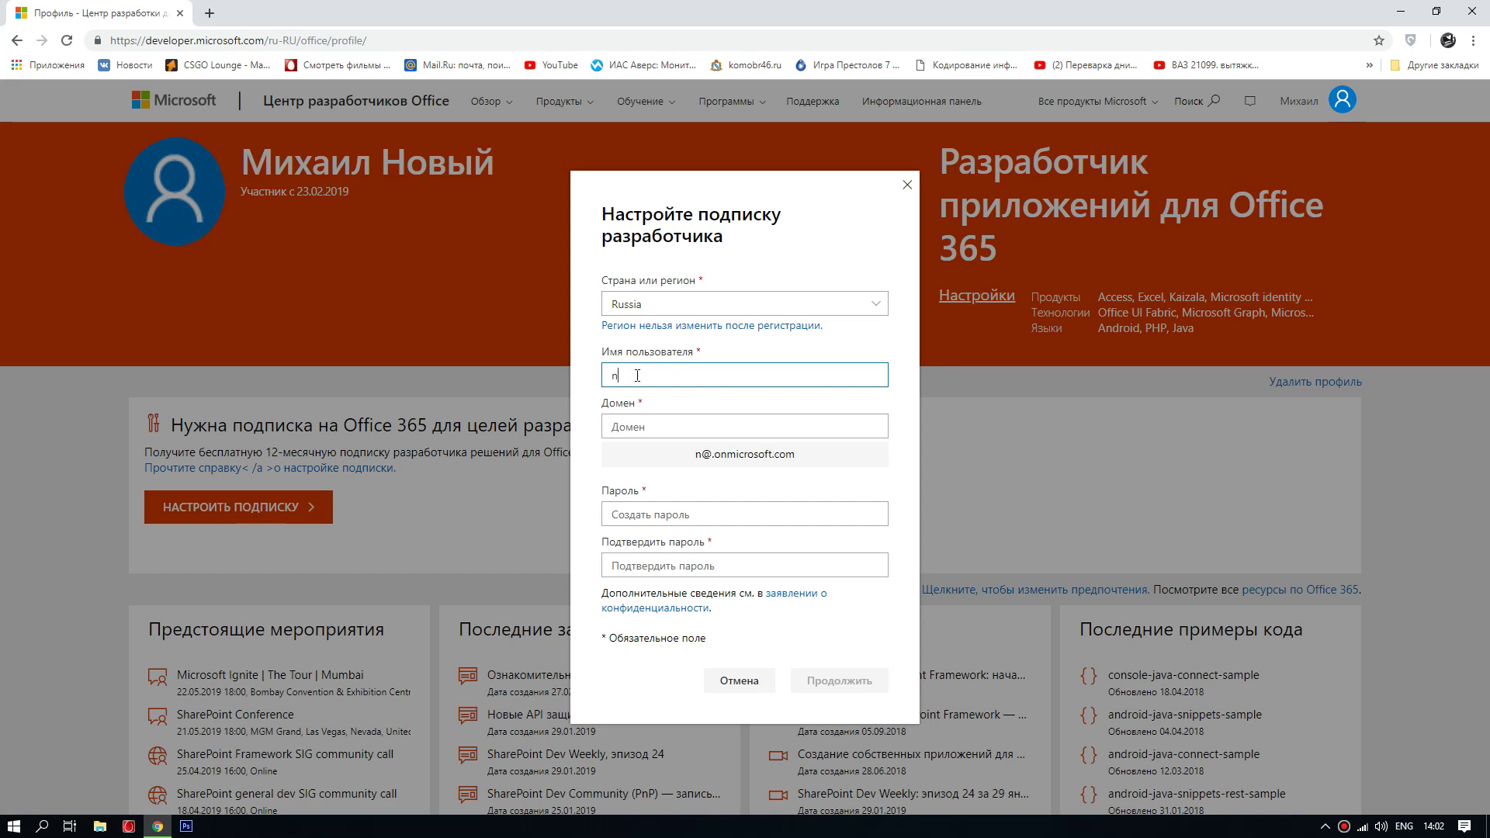
type("etmikg")
key("BackSpace")
type("hae")
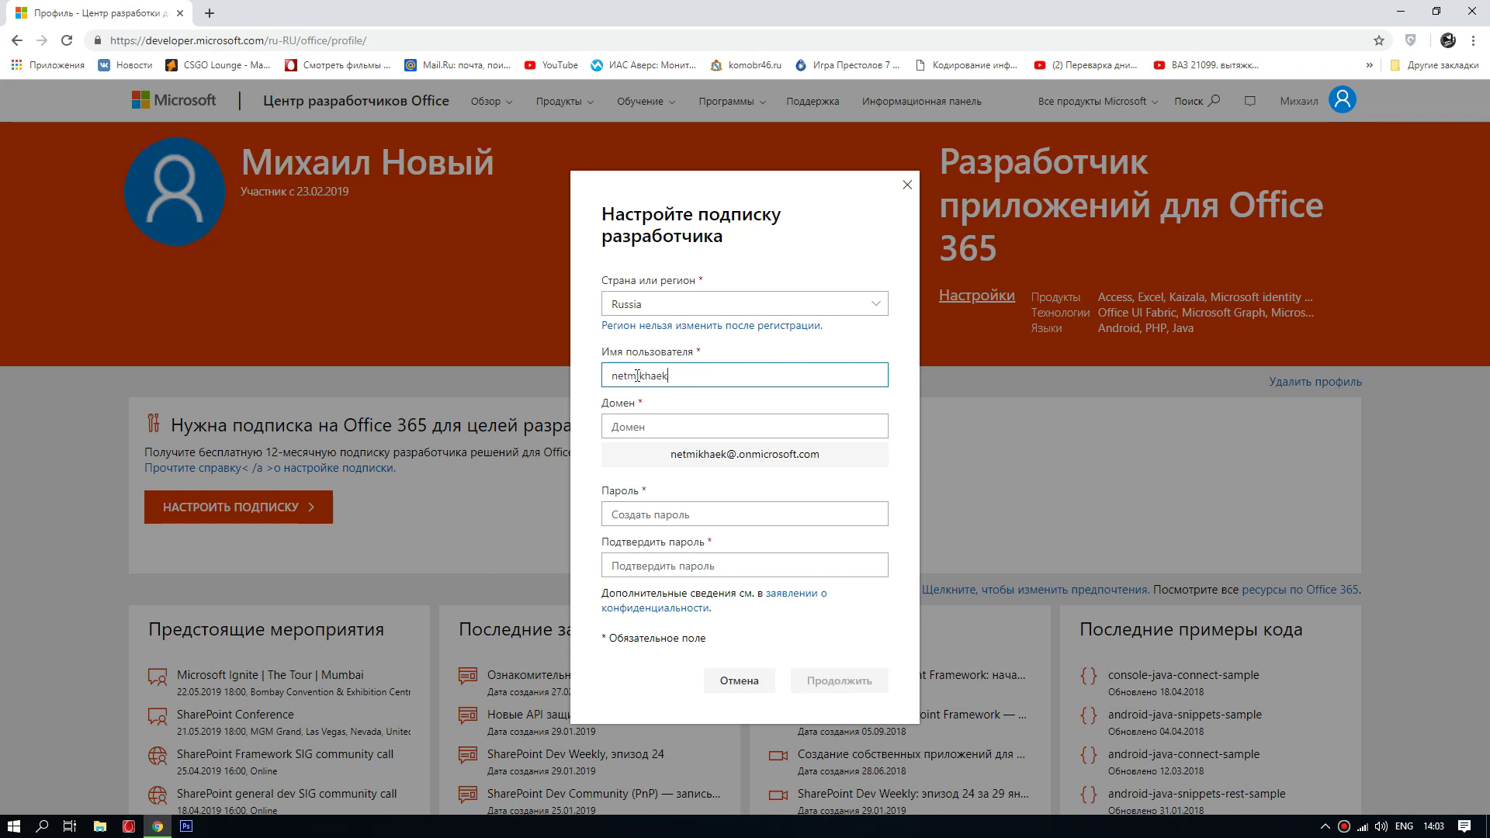
type("l")
Step: Enter the domain name, the password and its confirmation, then continue with Продолжить
left_click(637, 427)
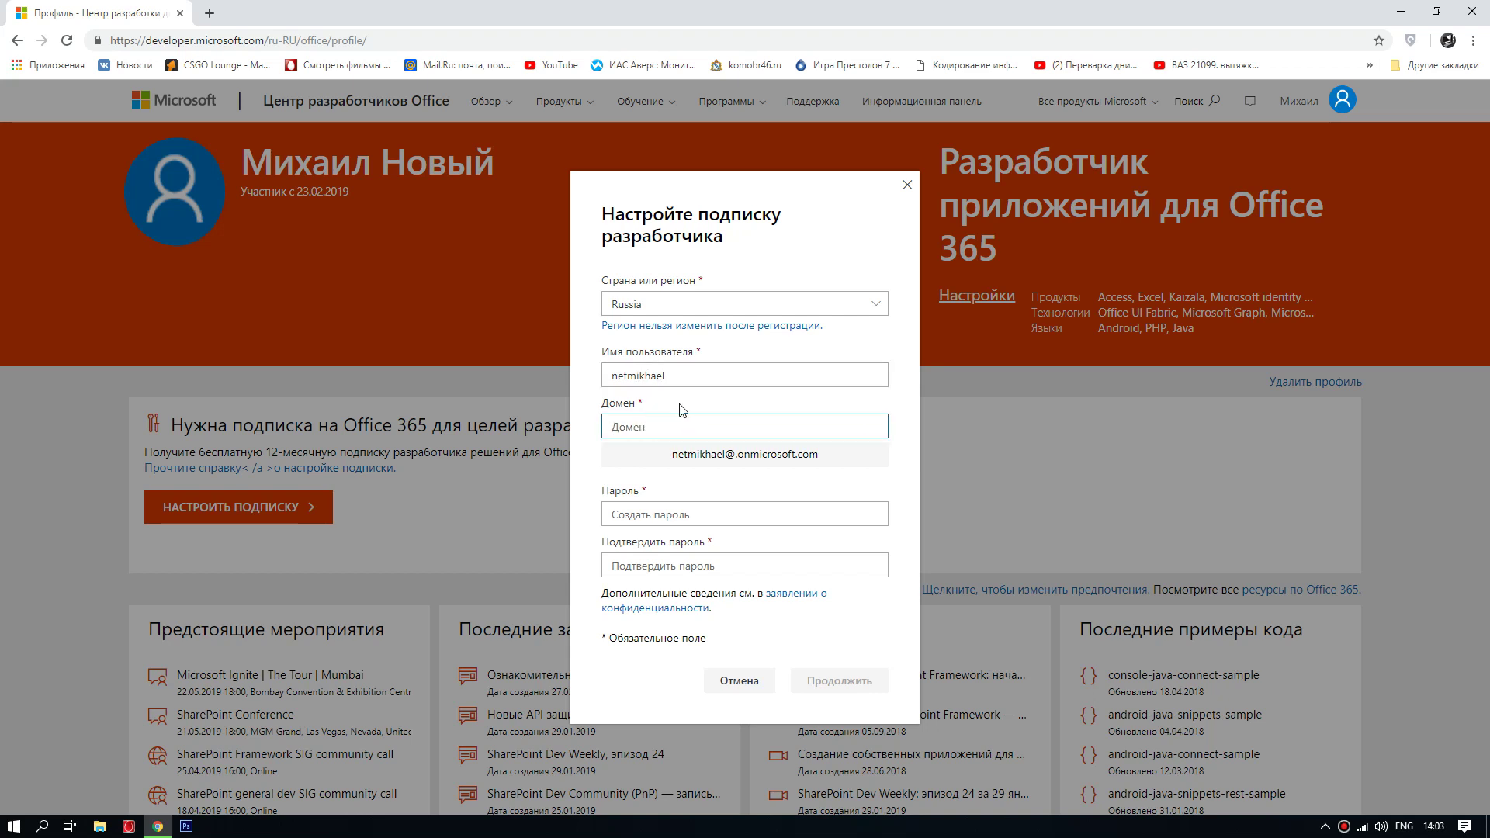
type("netmik")
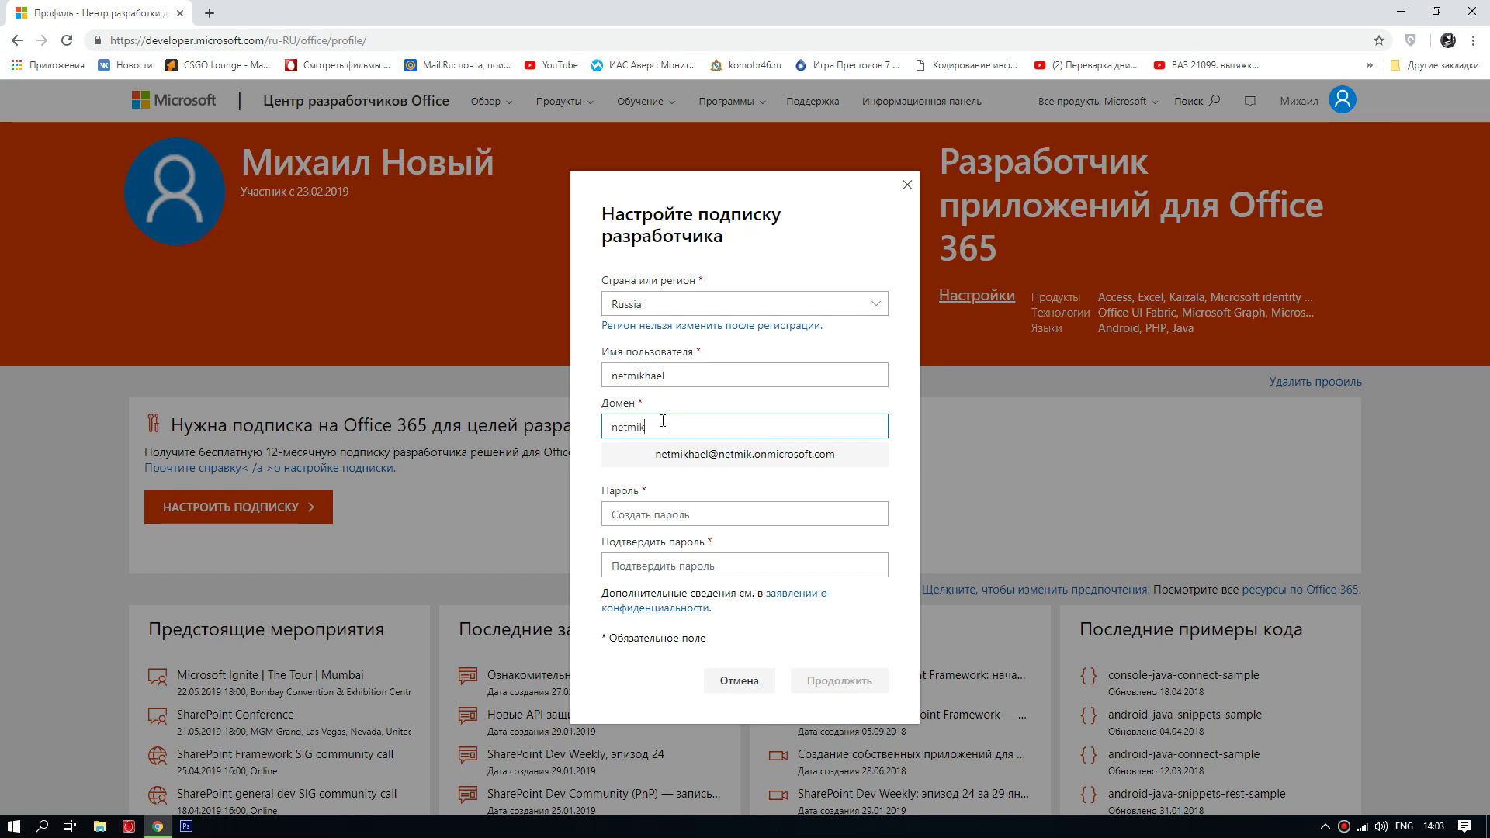
type("hael")
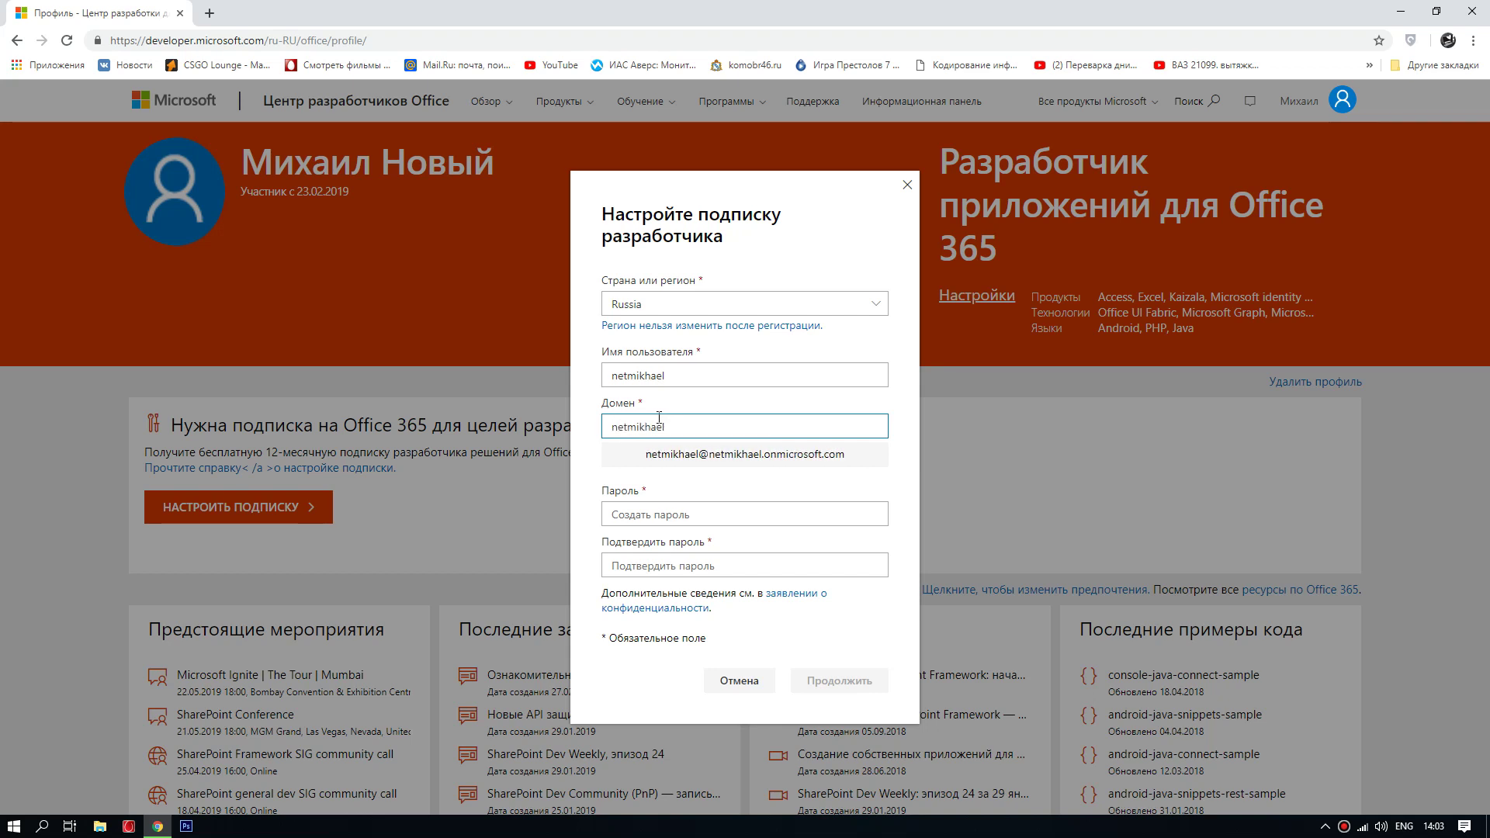
left_click(644, 514)
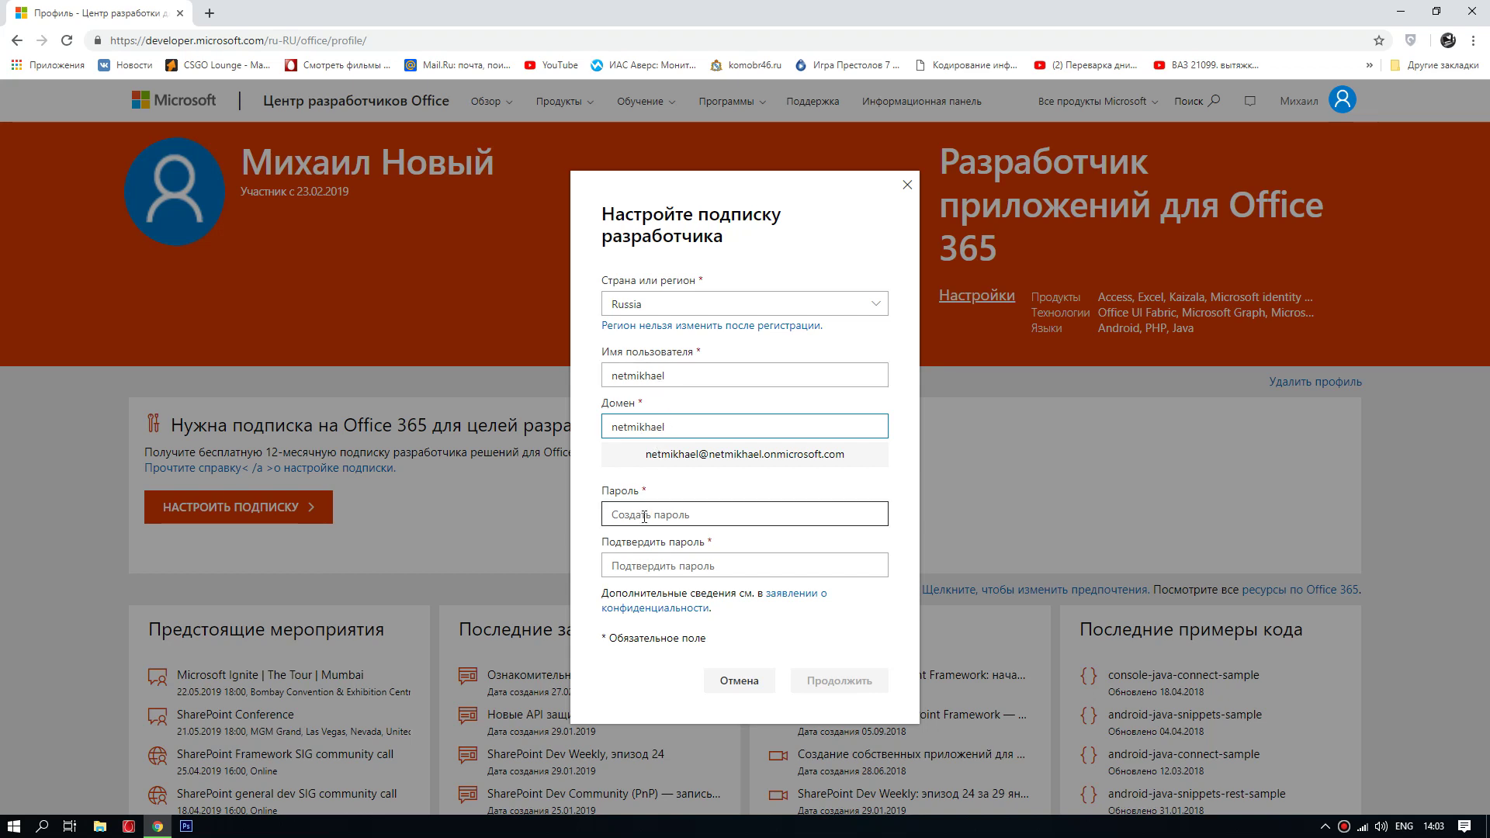
type("1")
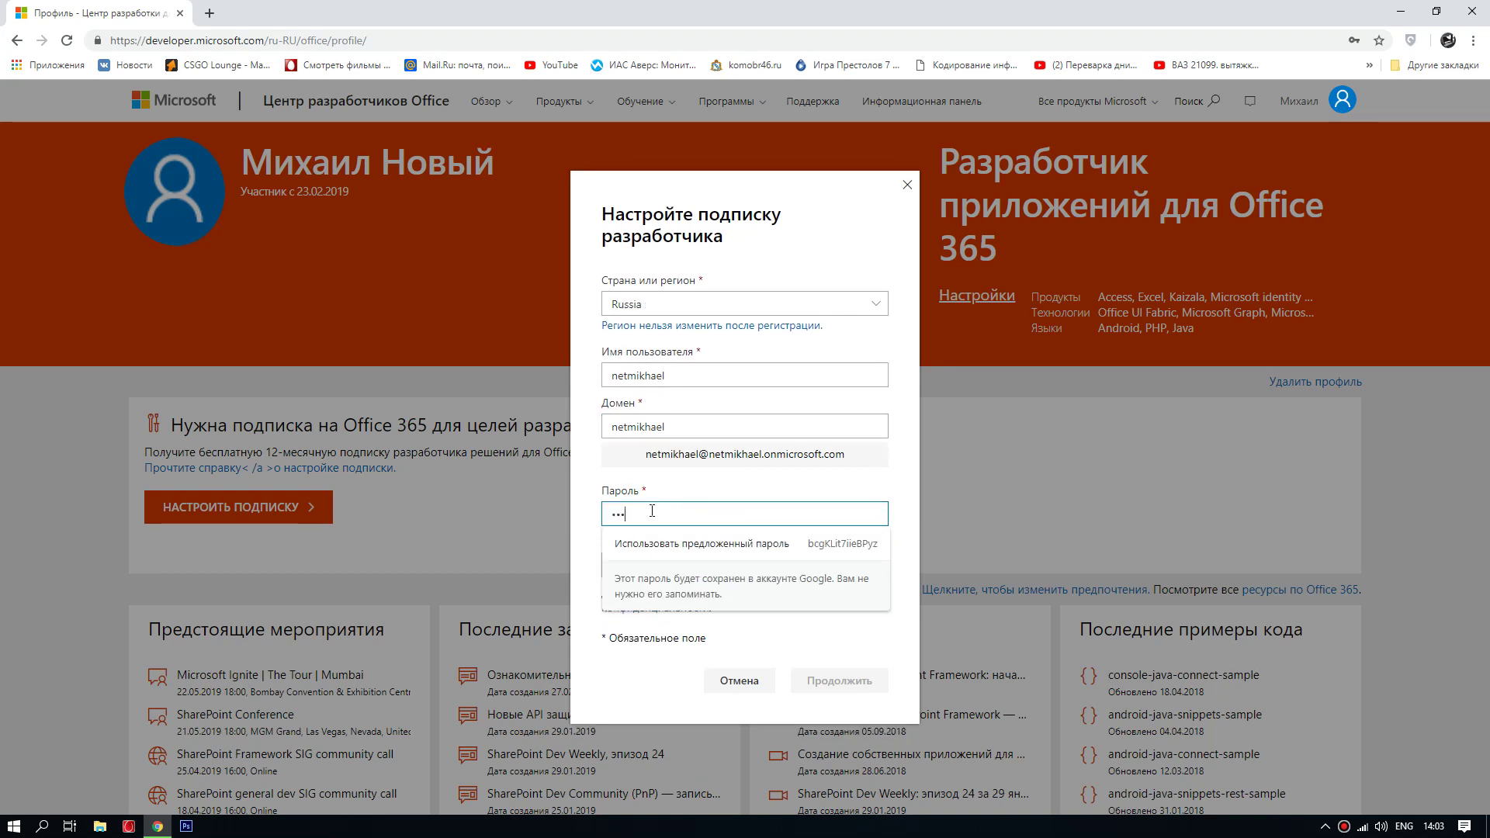
type("23456")
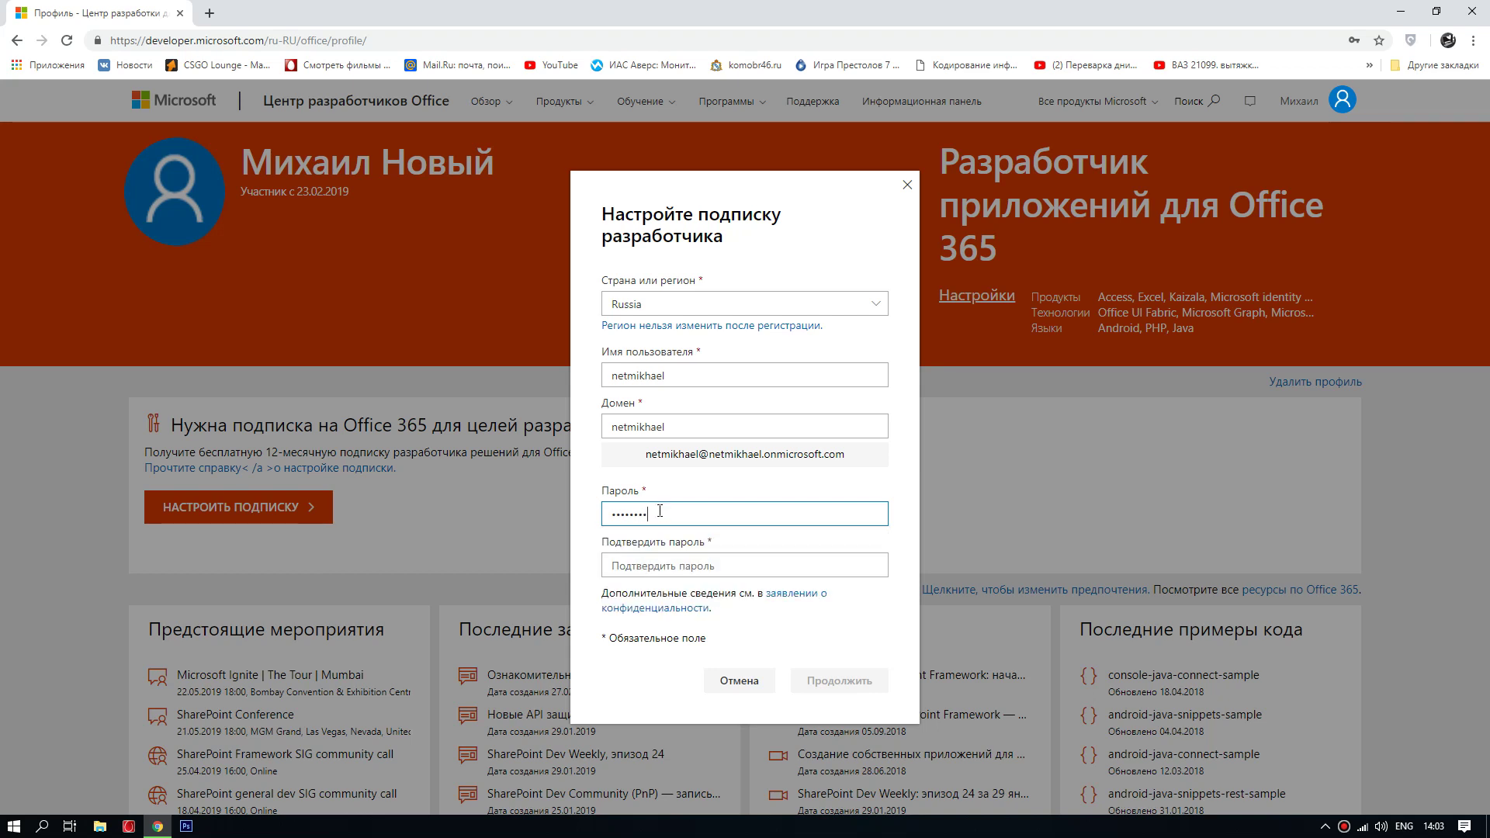
left_click(654, 564)
type("123456789")
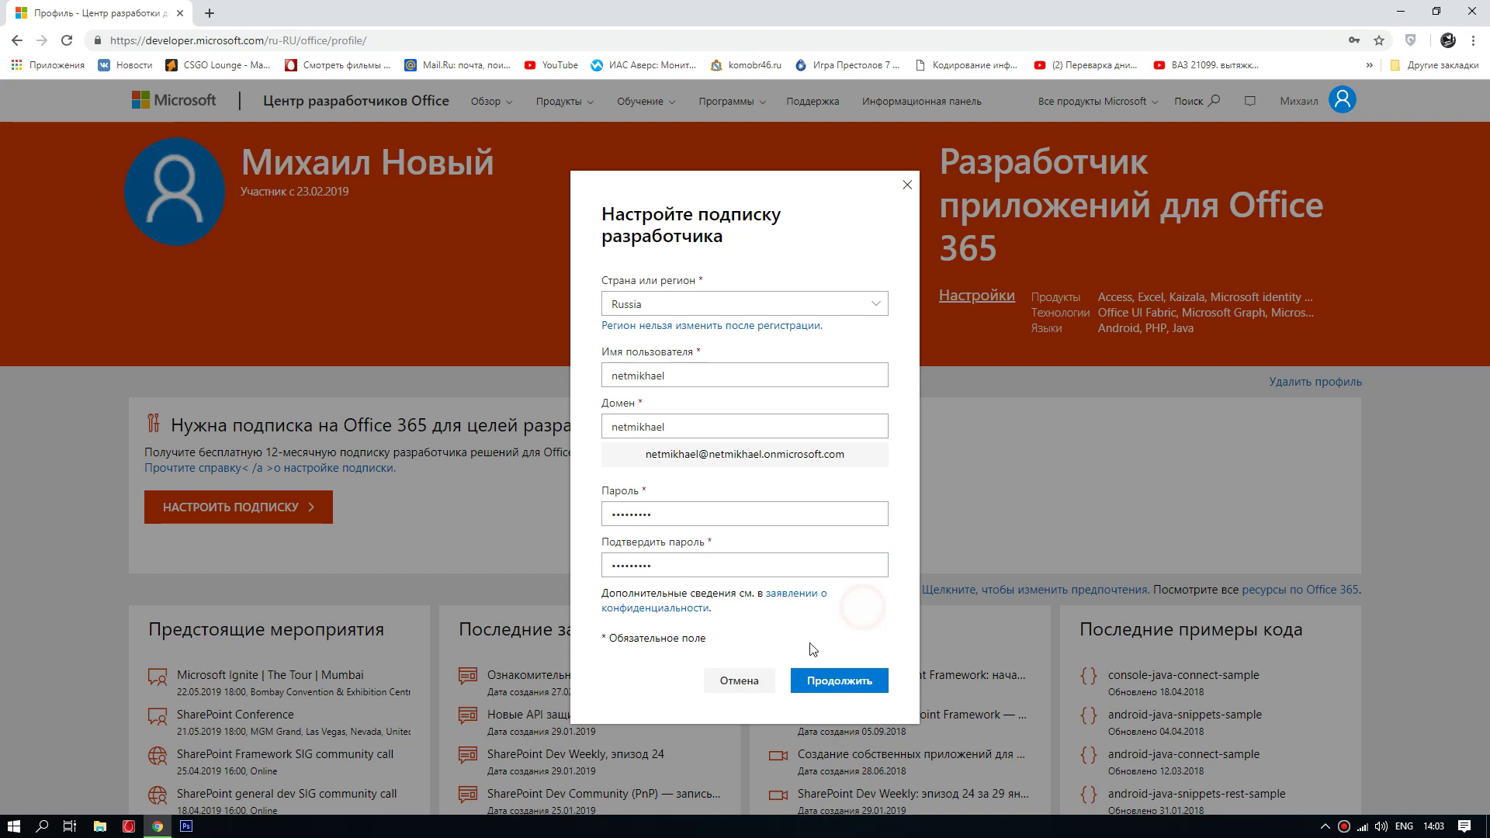
left_click(803, 683)
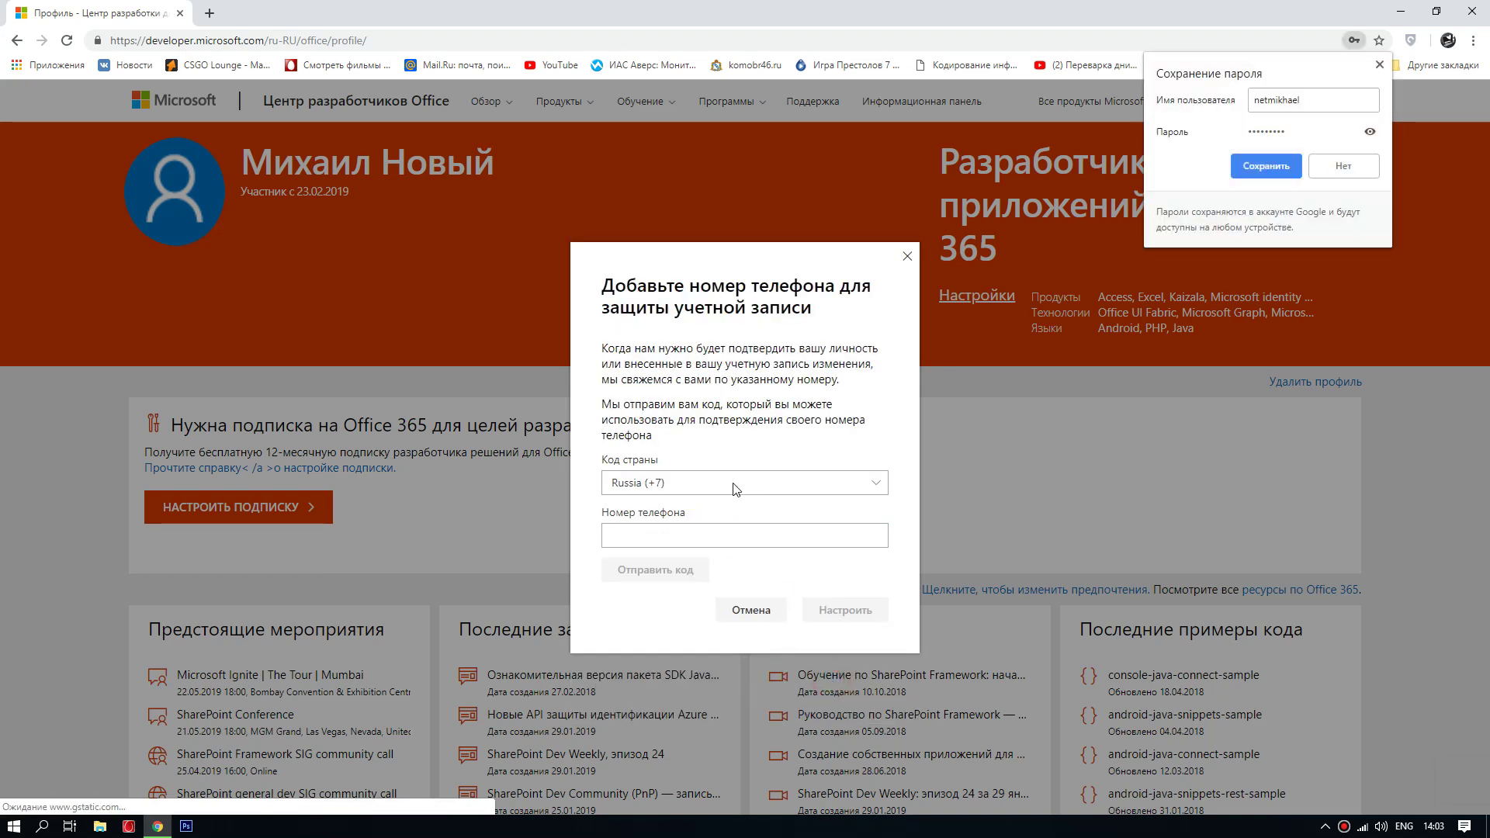
Step: Dismiss the browser's save-password offer and begin entering the phone number
left_click(709, 483)
left_click(676, 483)
left_click(673, 533)
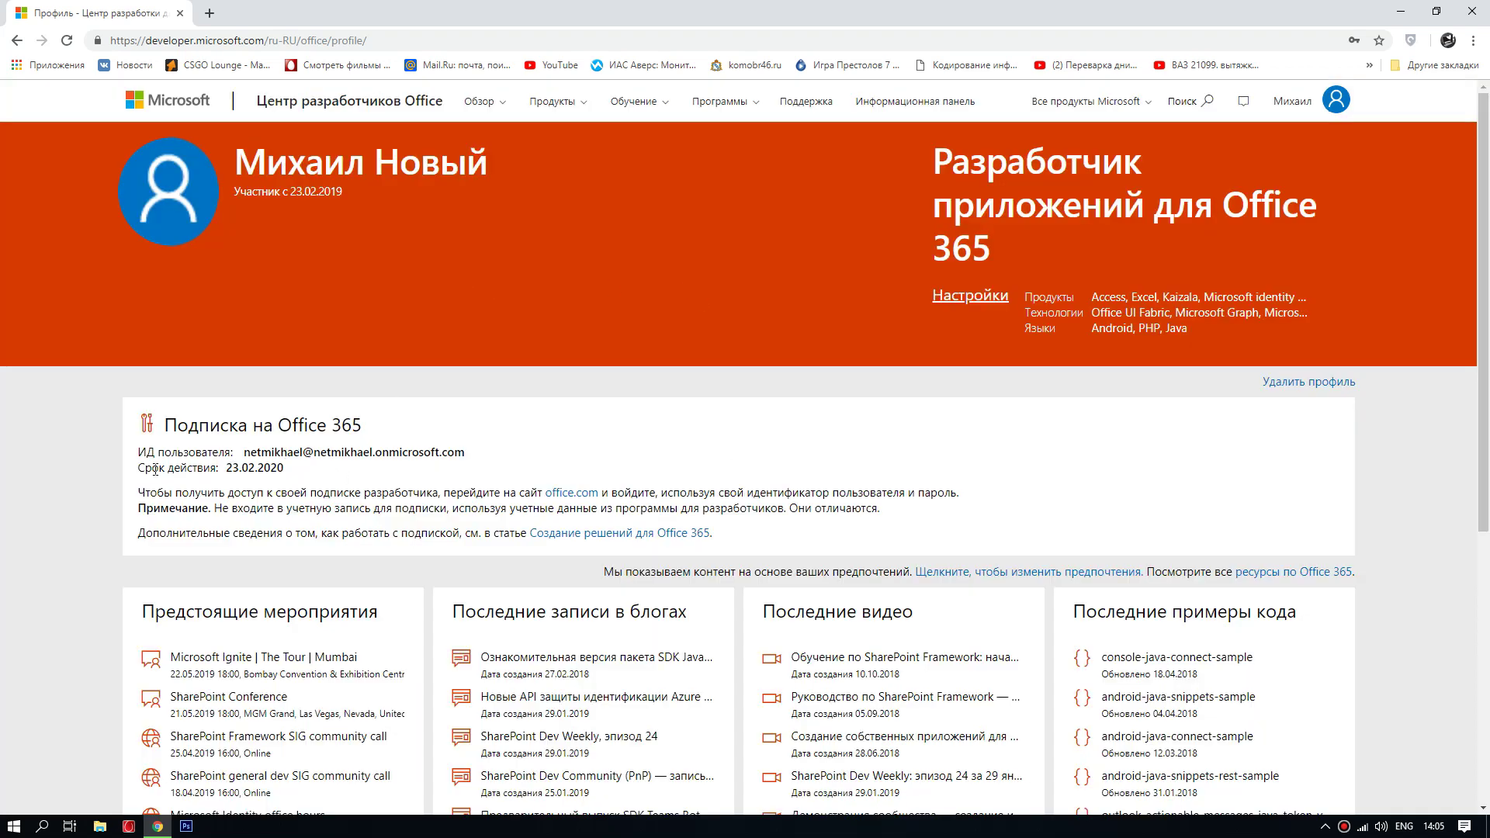
Step: Review the subscription's expiry date, then follow the office.com link to sign in
left_click_drag(141, 468, 294, 479)
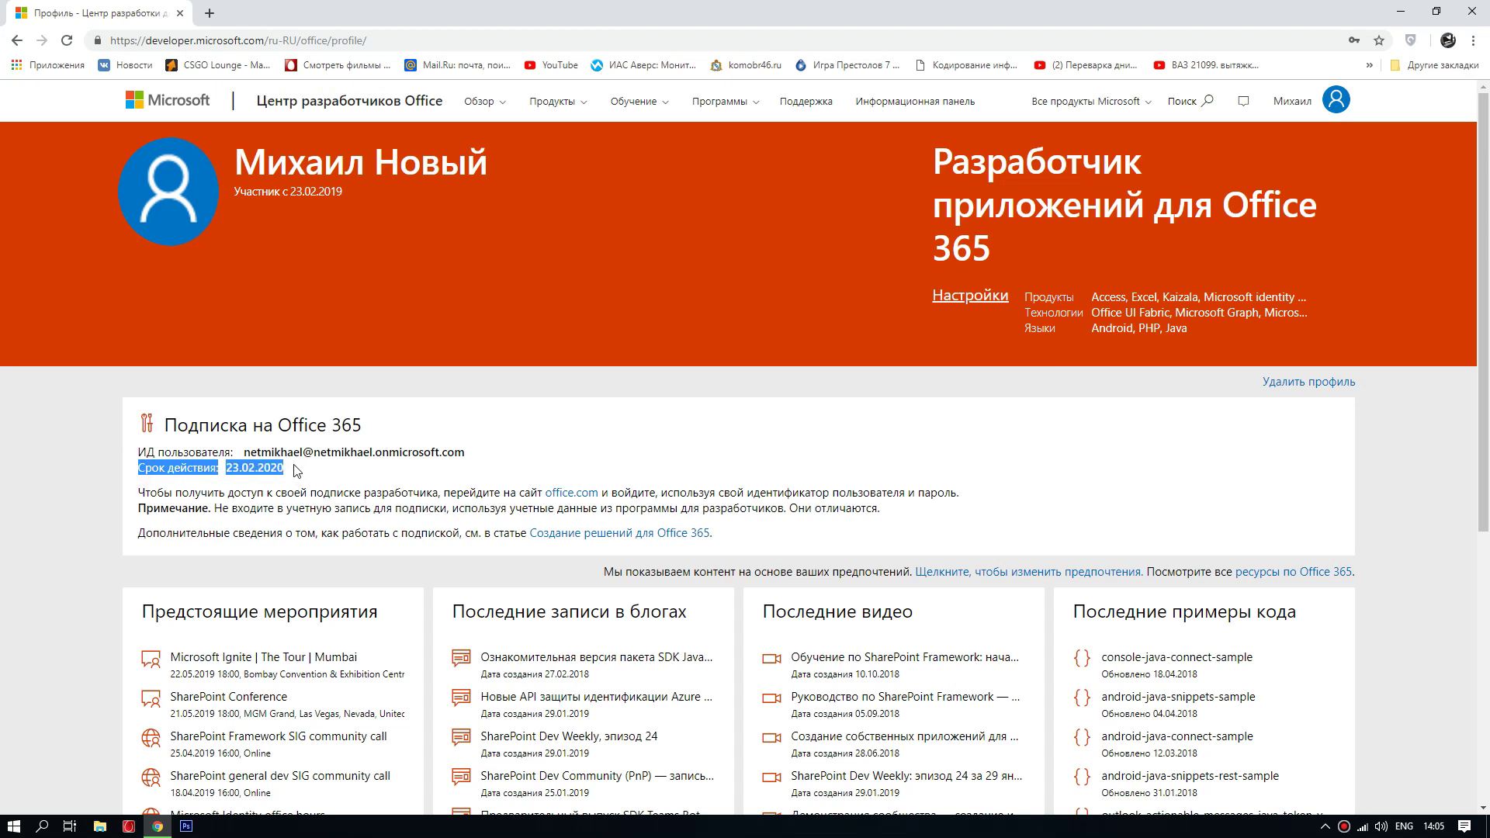
left_click(296, 471)
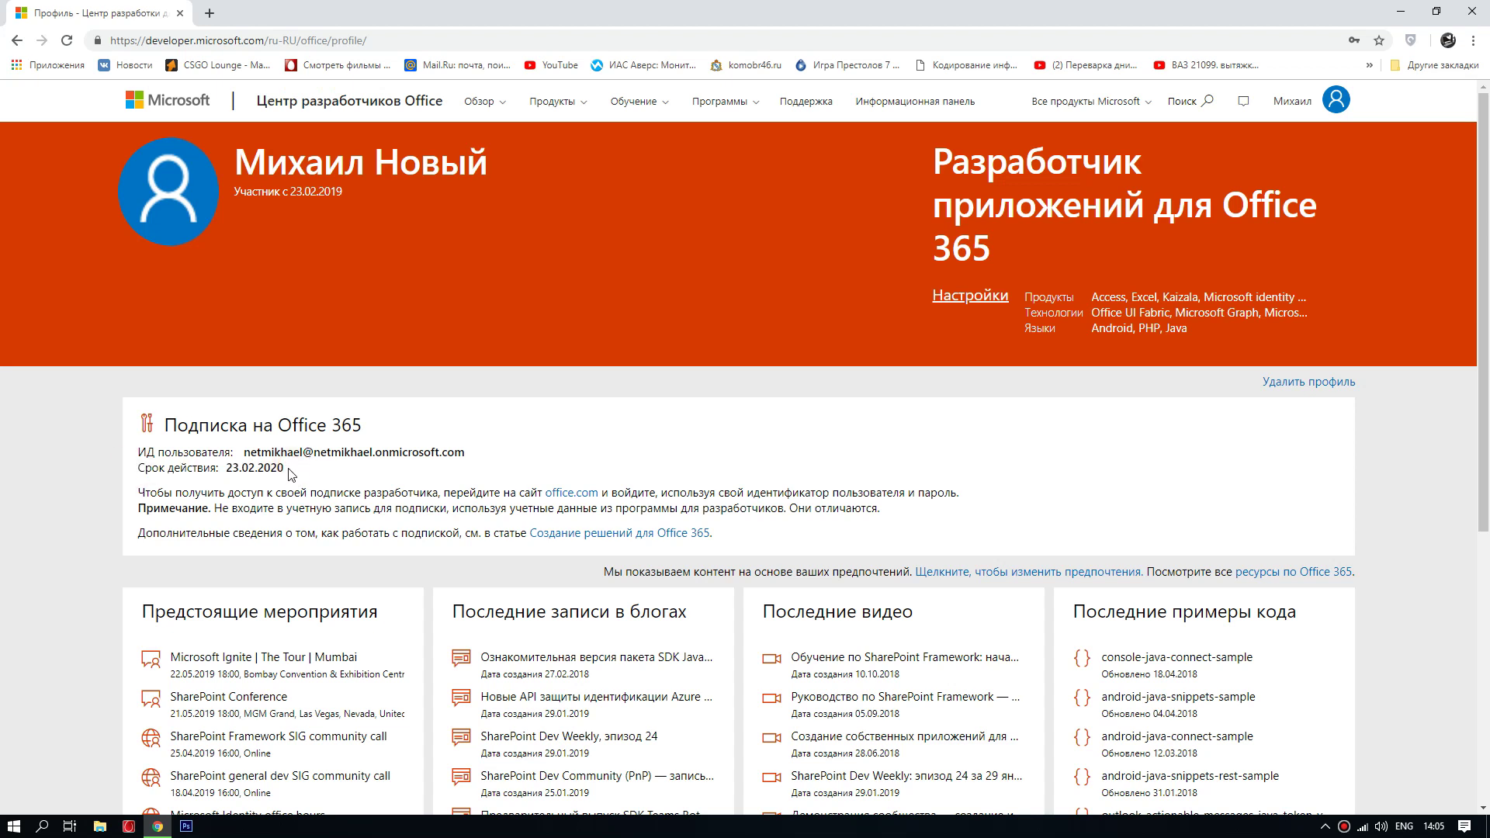
left_click_drag(286, 467, 143, 471)
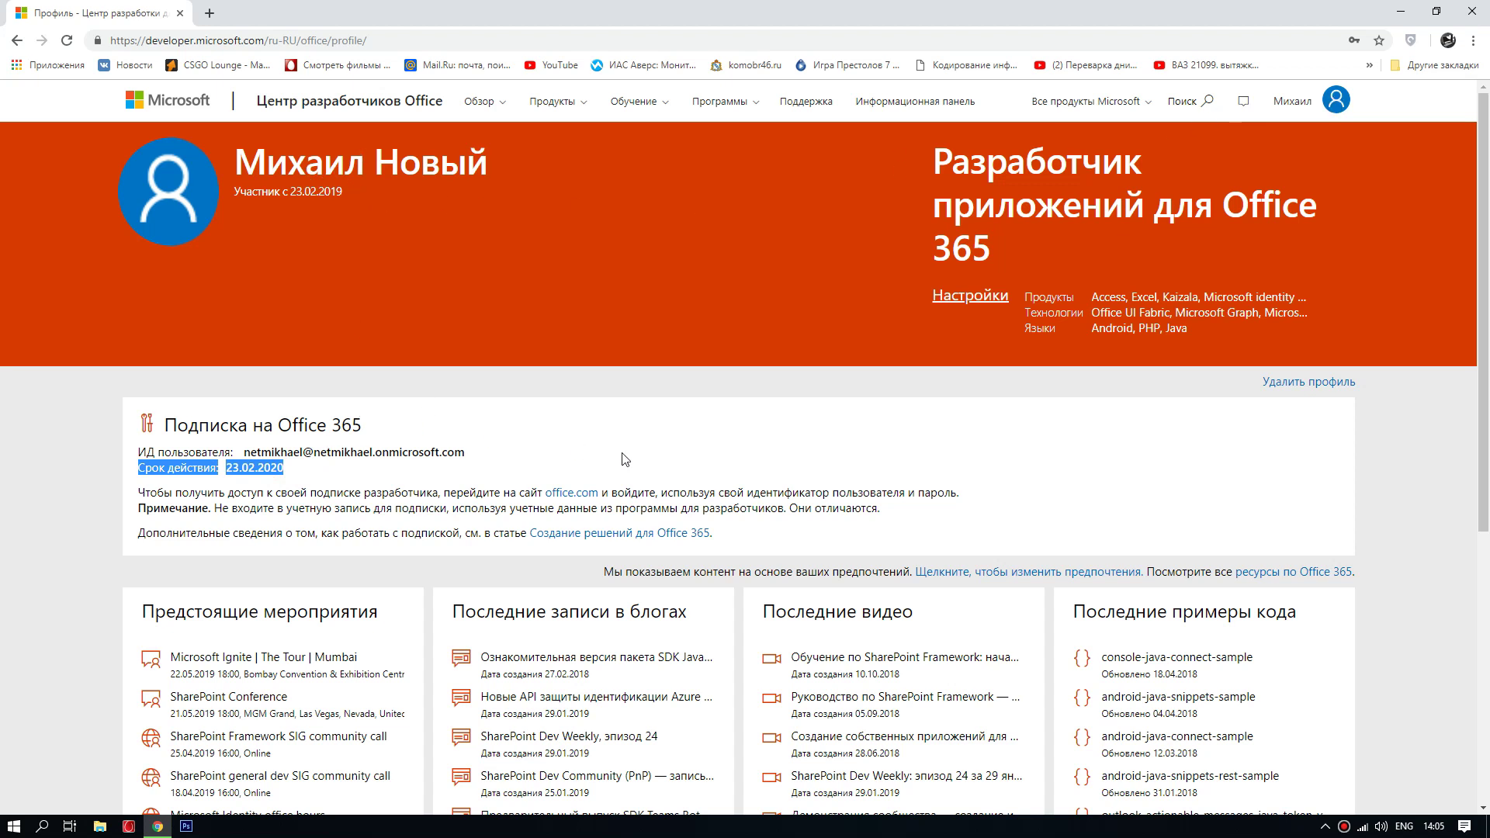
left_click(516, 454)
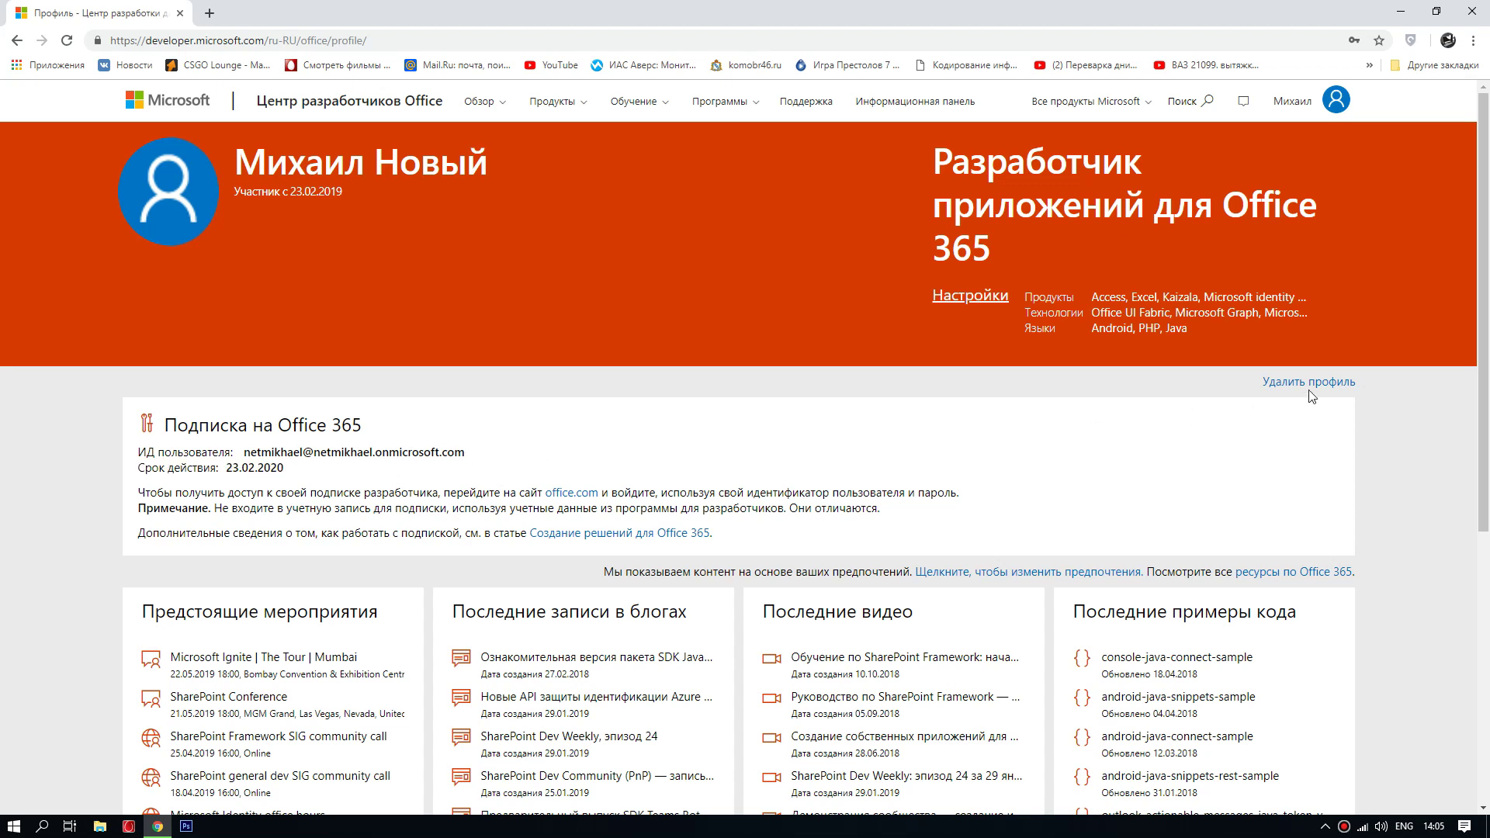
left_click(560, 494)
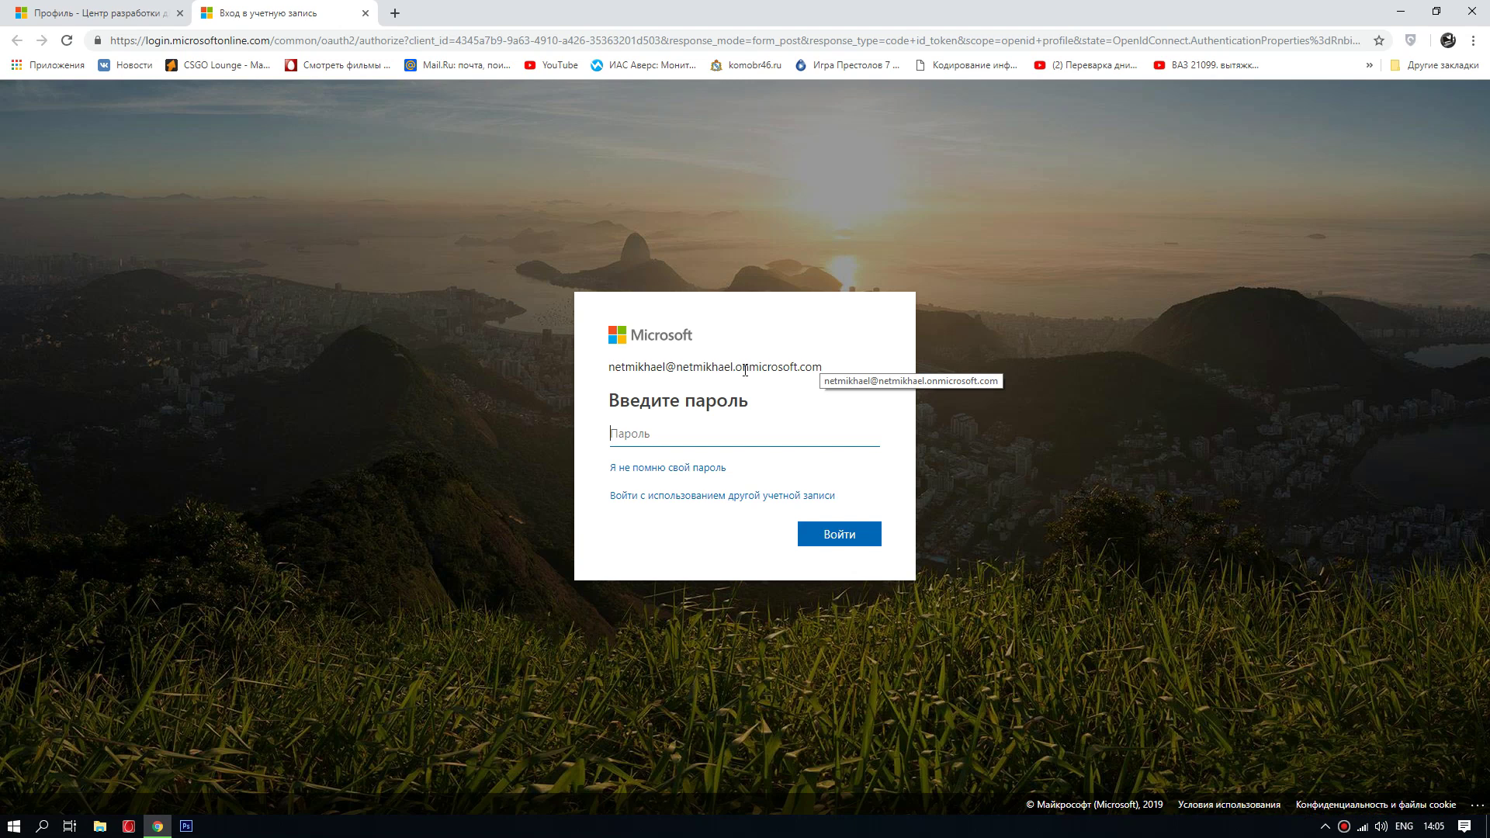
Step: Highlight the subscription account's sign-in address on the password page
mouse_move(825, 368)
left_mouse_down()
mouse_move(608, 369)
mouse_move(812, 370)
left_mouse_up()
Step: Sign in with the subscription account's password and choose Назначить продукты on the home banner
left_click(634, 433)
left_click(671, 436)
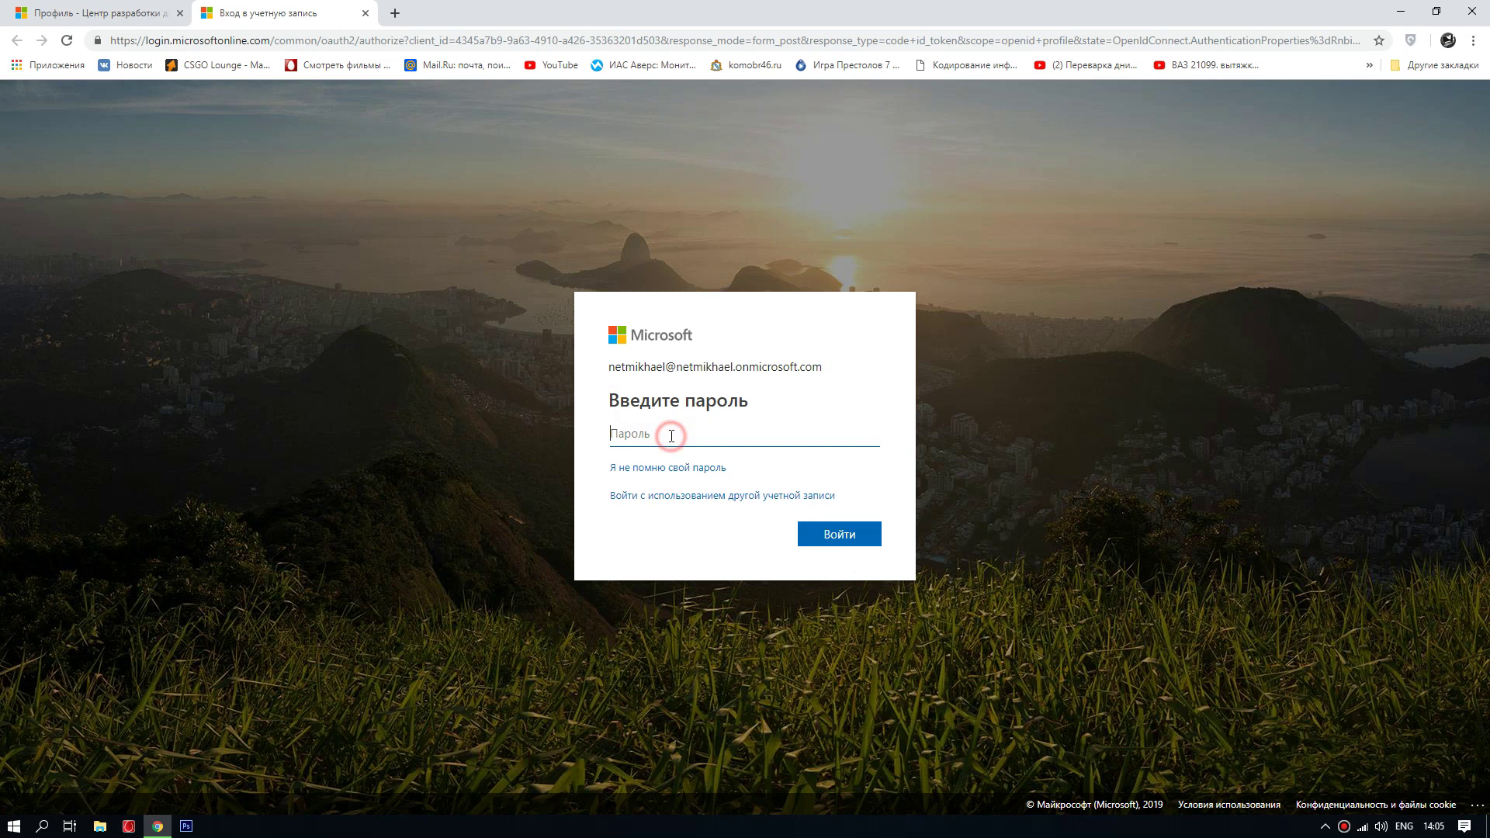
type("••••••••")
left_click(838, 537)
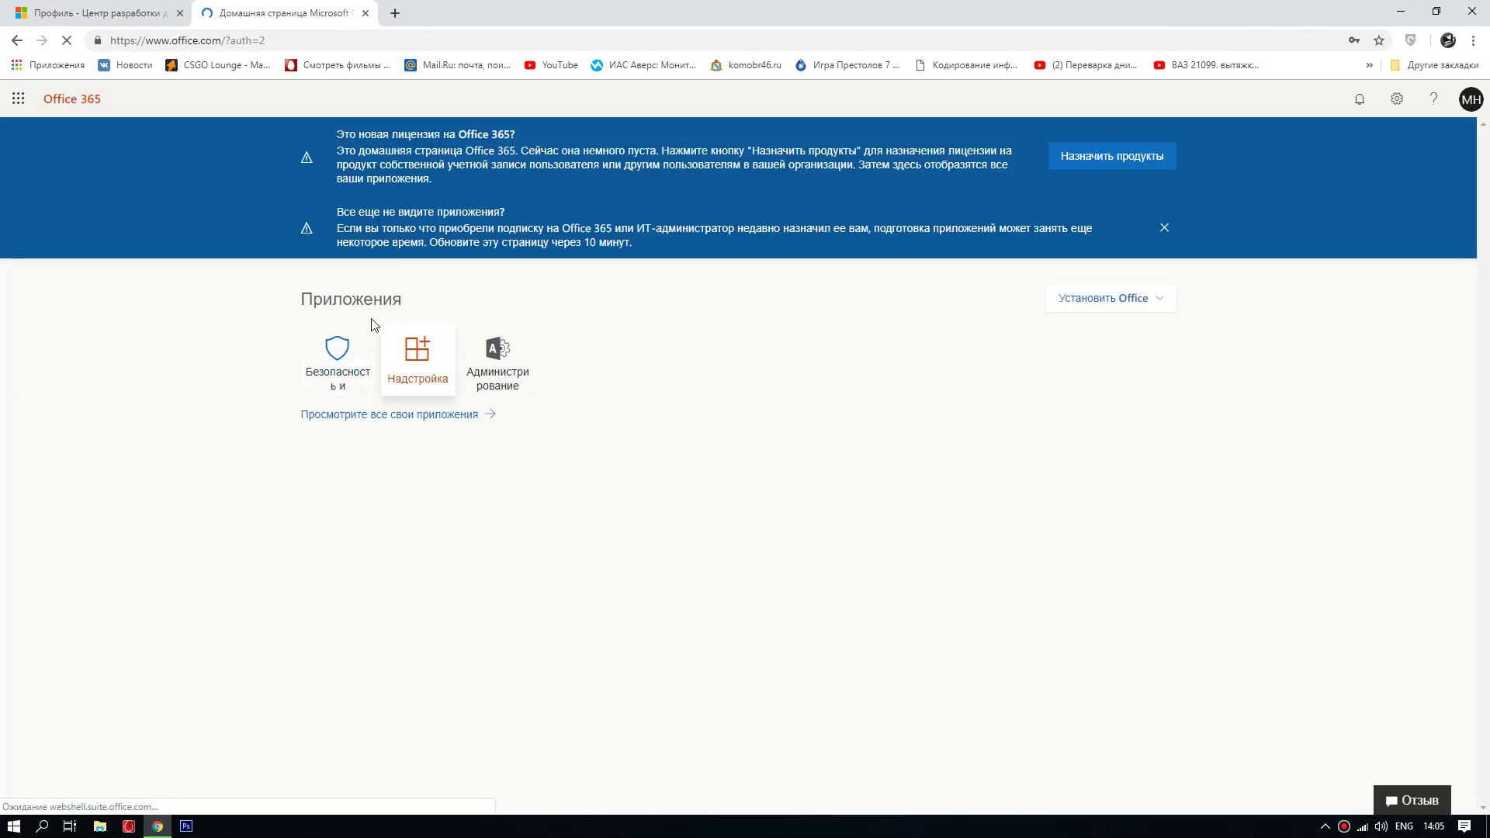
left_click(1095, 163)
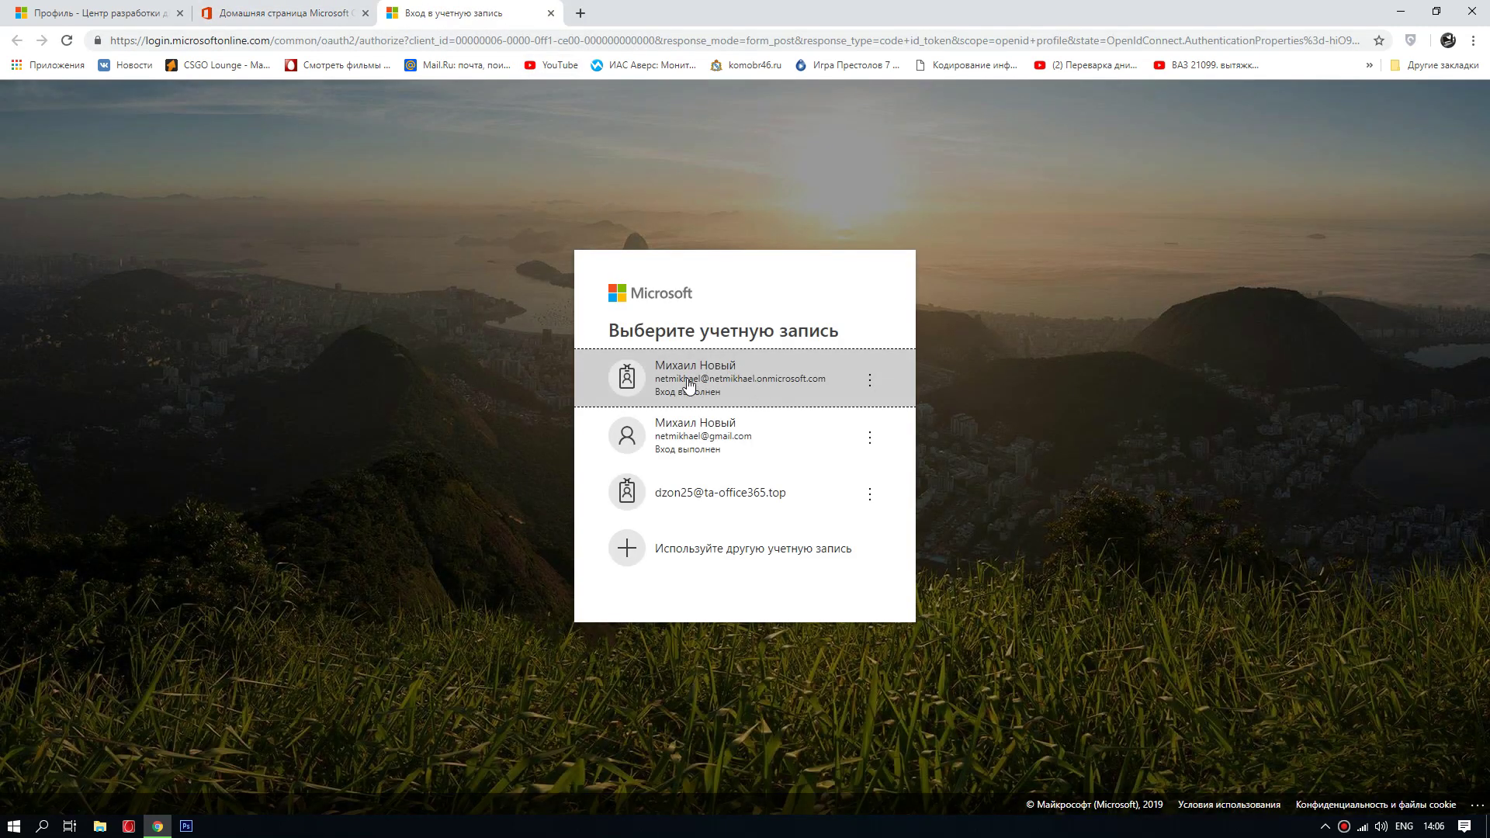
Step: Continue with the onmicrosoft.com account and view the Office 365 Enterprise E3 Developer license
left_click(770, 369)
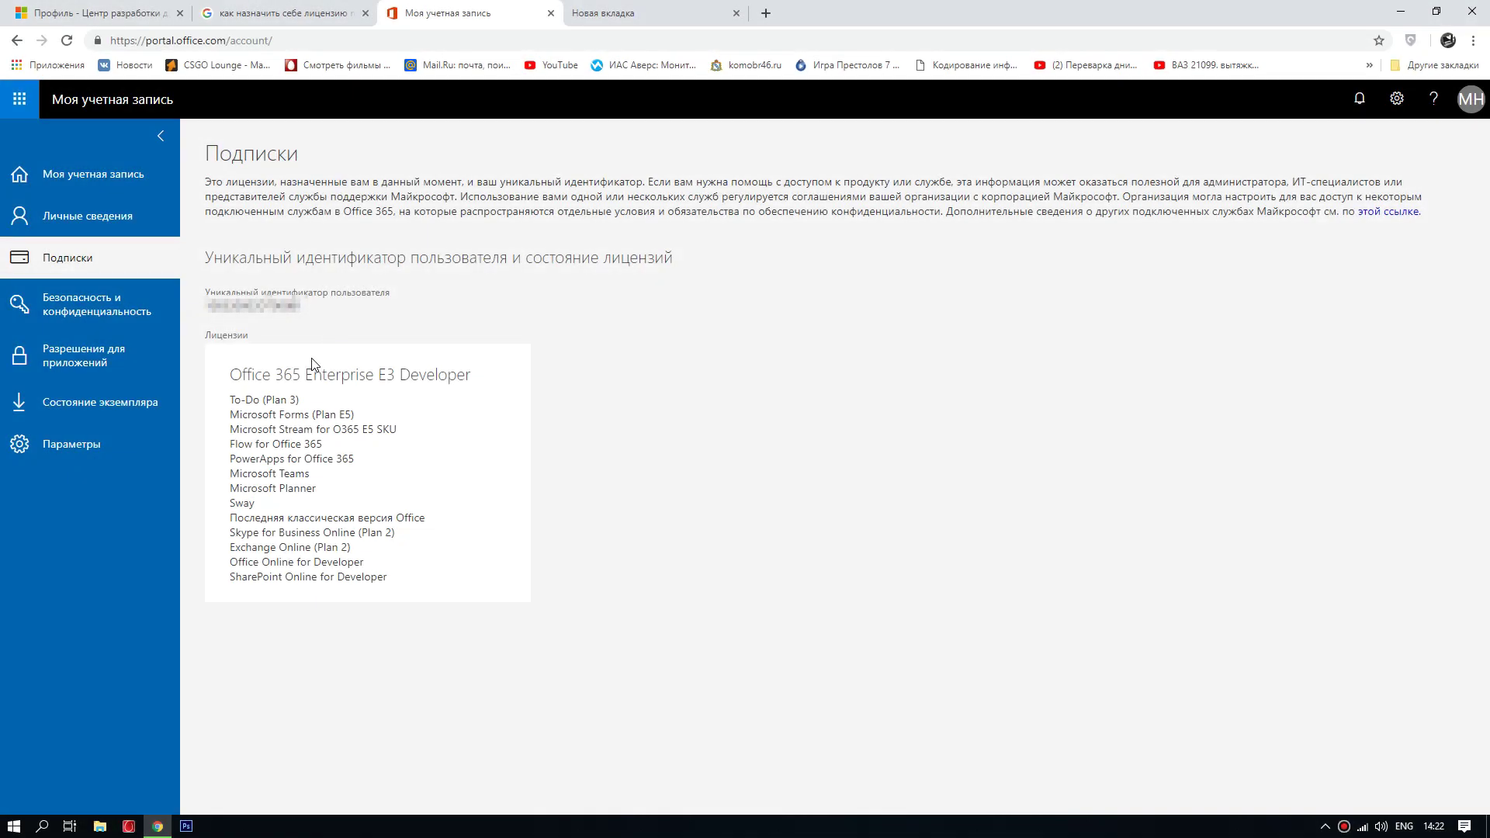
left_click_drag(227, 379, 351, 375)
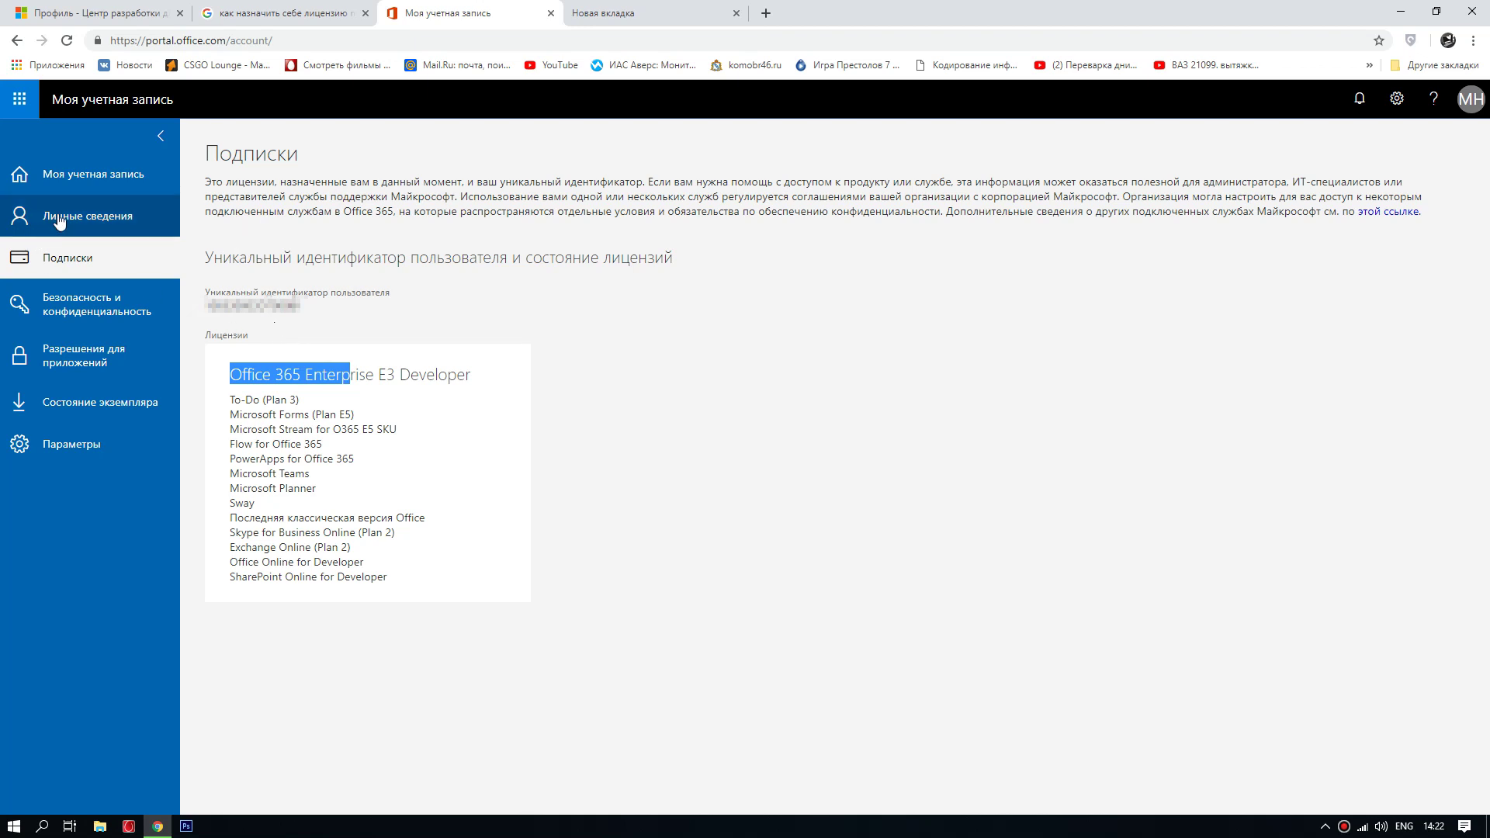
Step: Check the account overview and installation status, then return to Subscriptions and open the app launcher
left_click(70, 177)
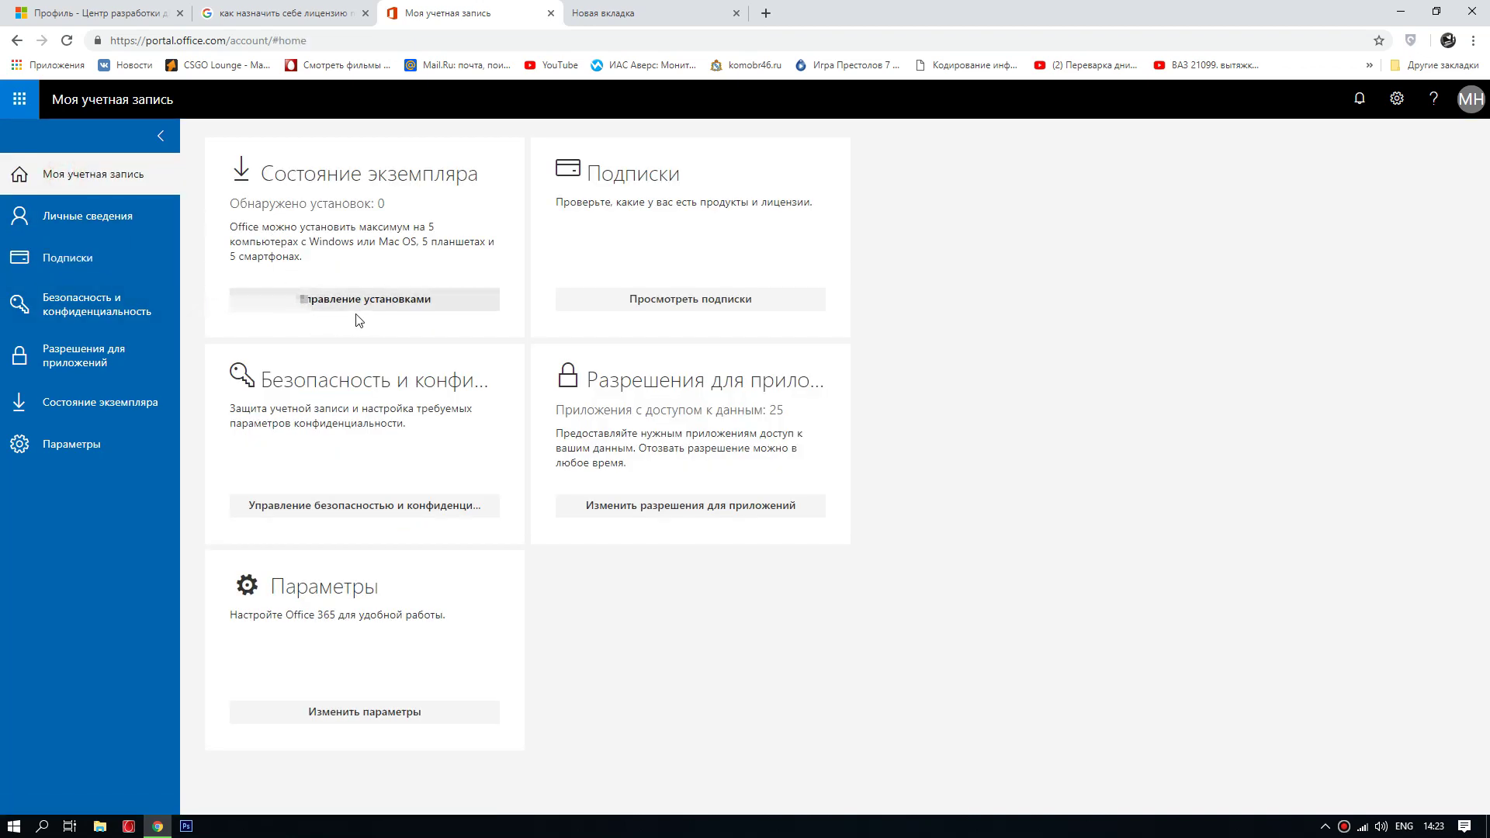
left_click(308, 298)
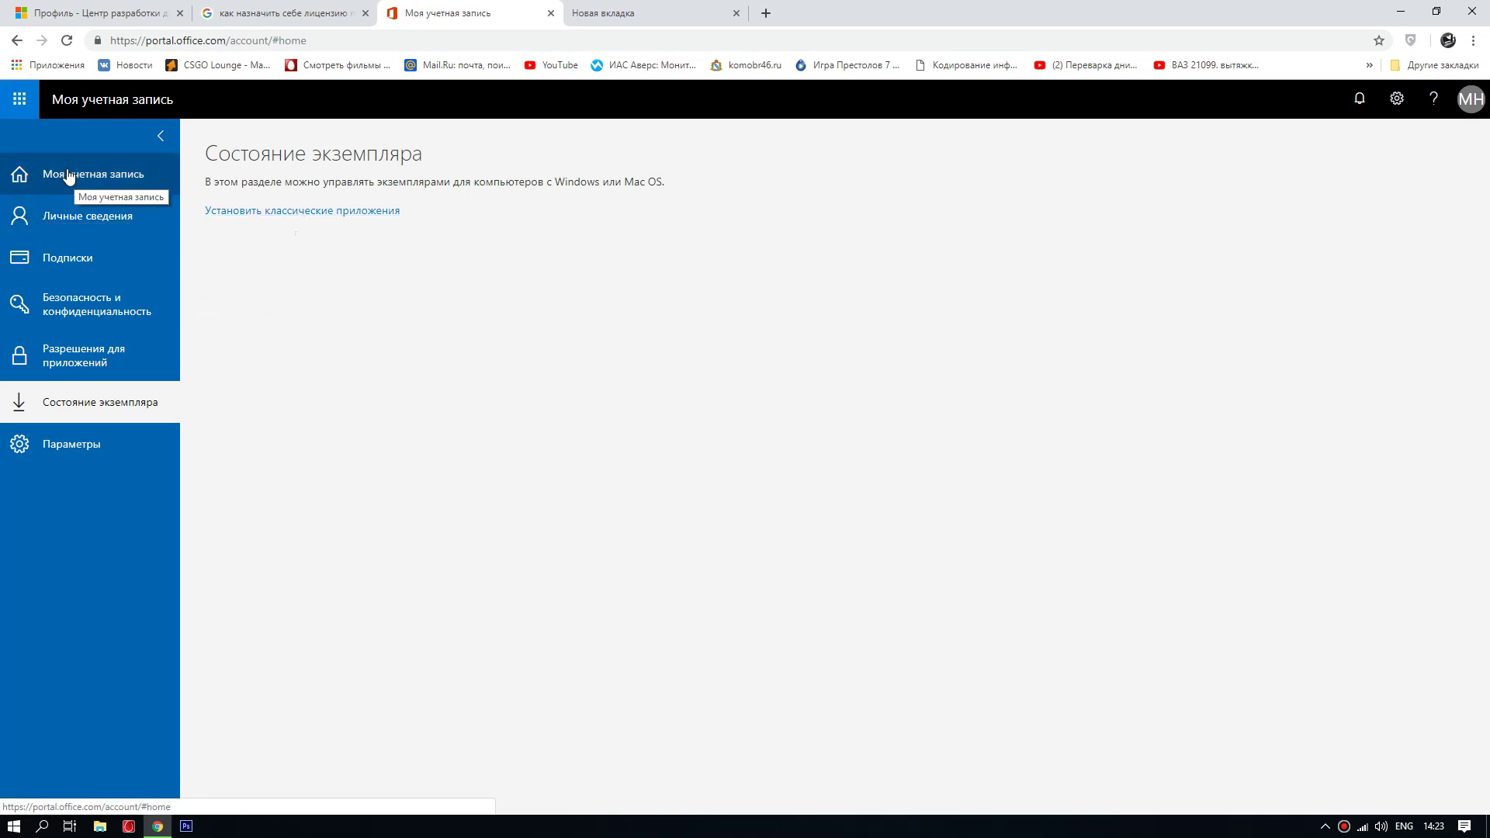
left_click(68, 257)
left_click_drag(230, 375, 350, 376)
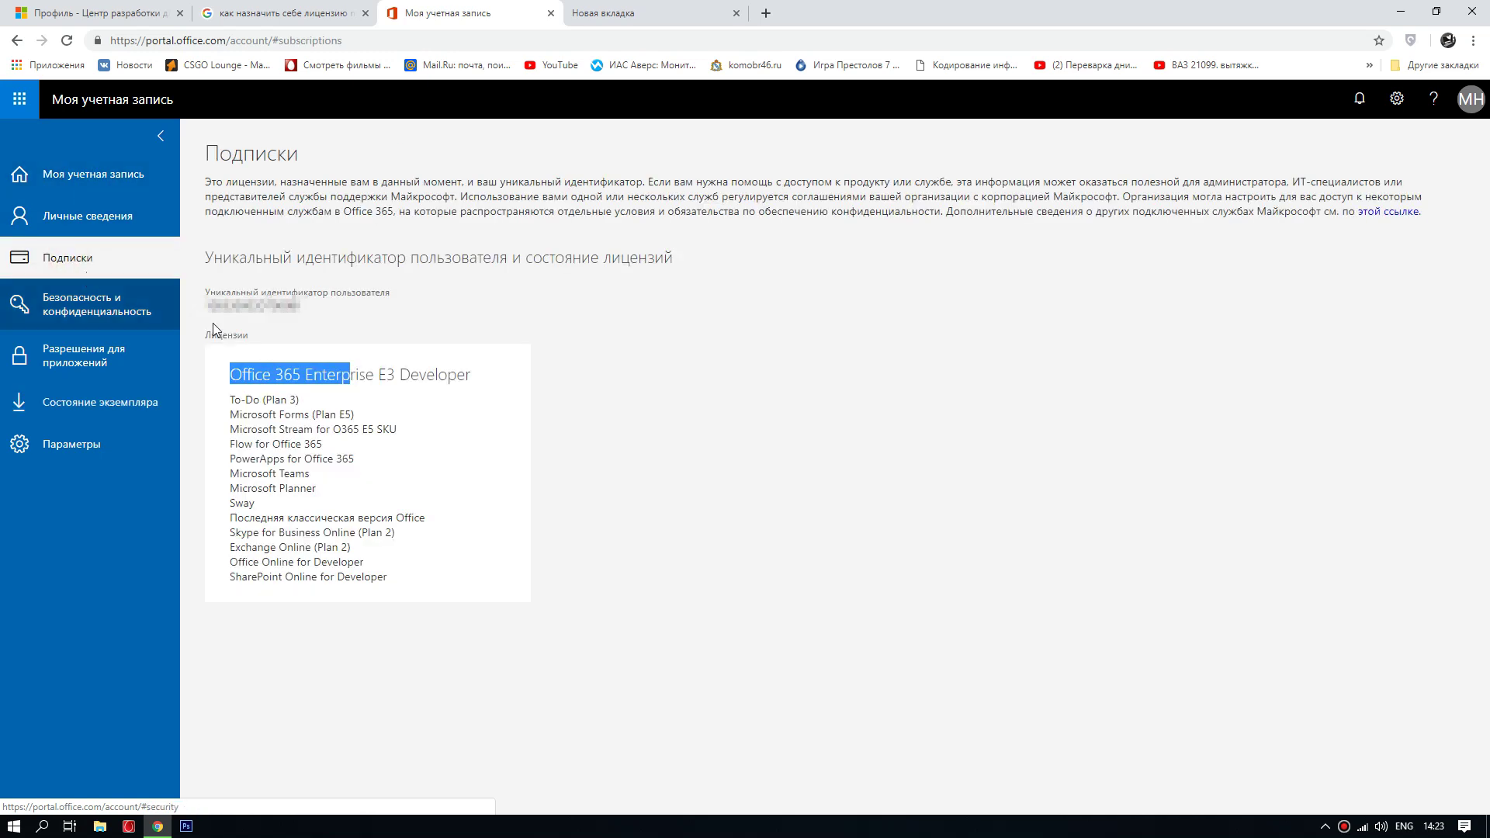
left_click(469, 375)
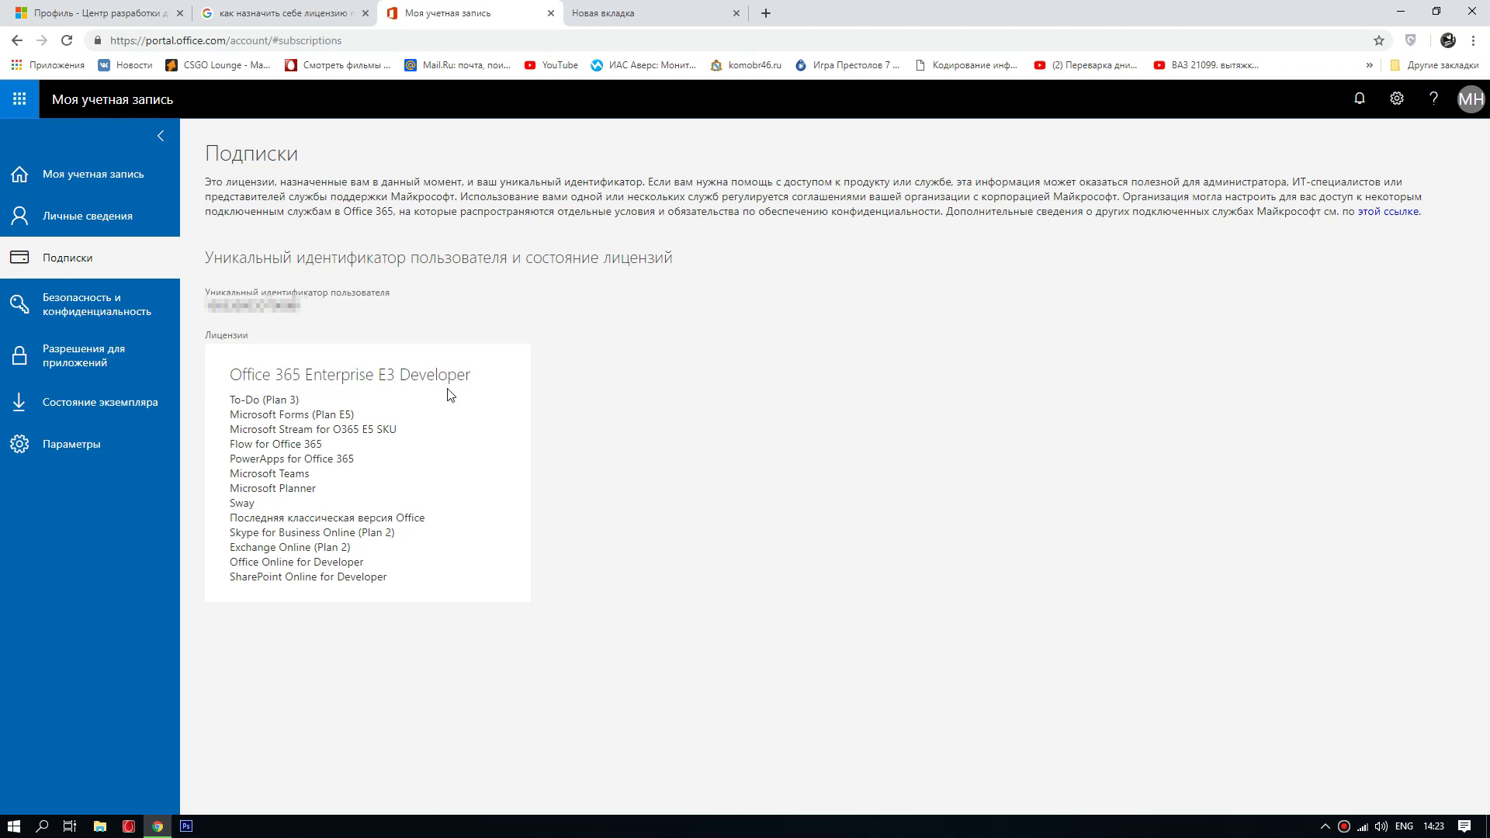
left_click(21, 105)
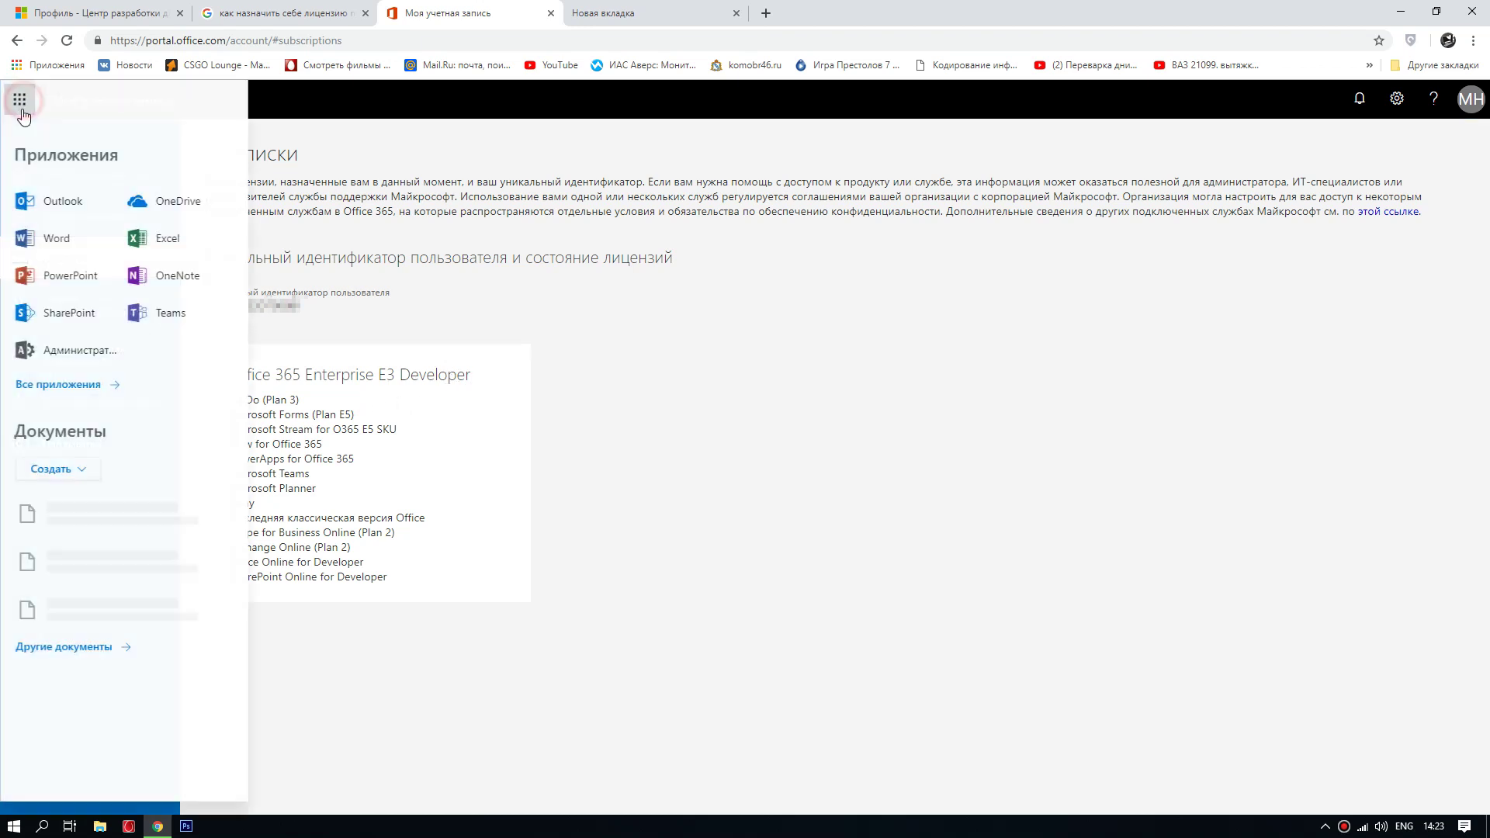
Step: In the Microsoft 365 admin center, open Users > Active users and select the user
left_click(63, 354)
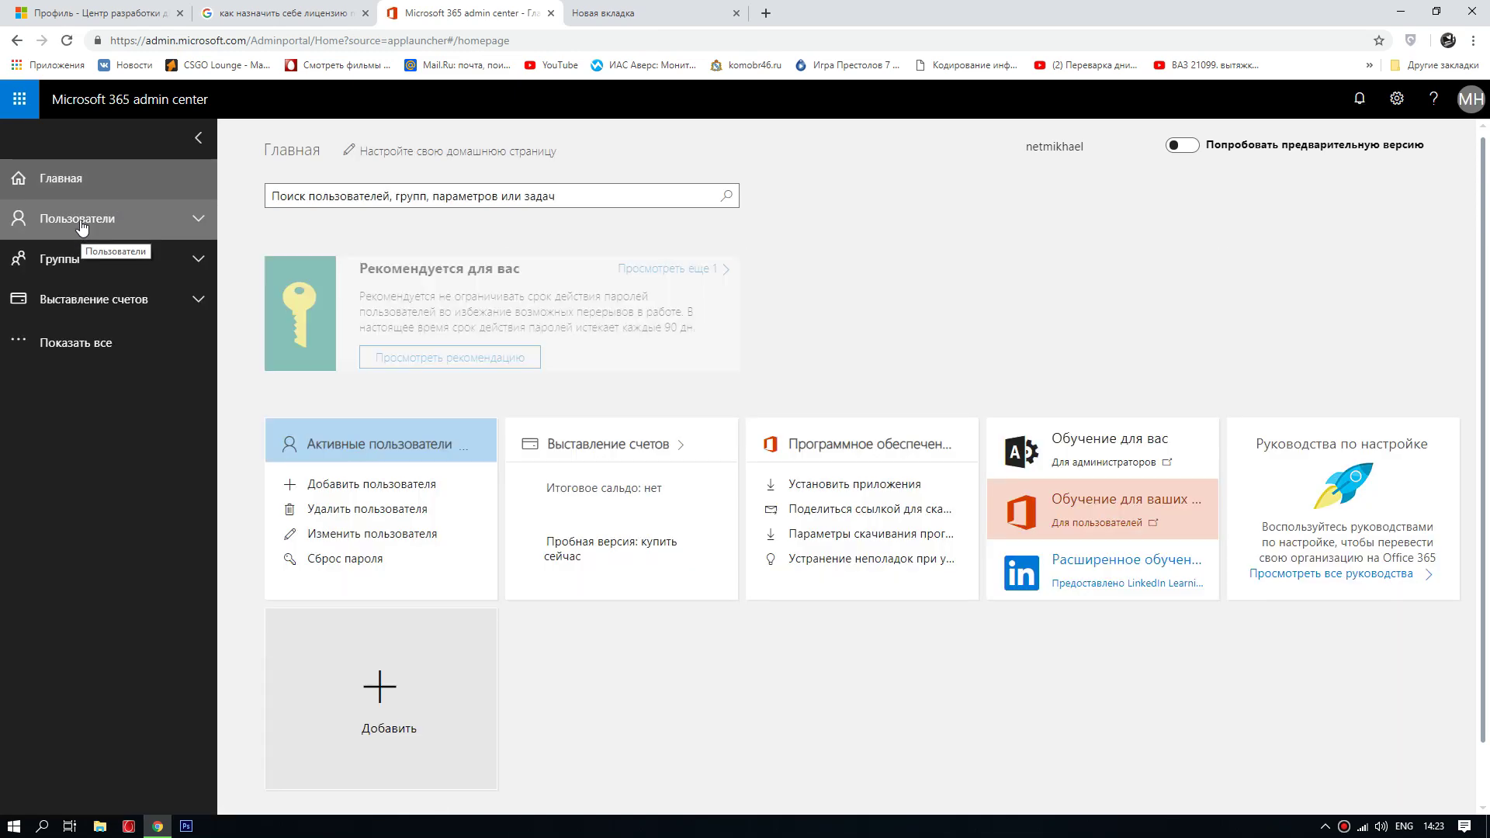
left_click(75, 226)
left_click(77, 257)
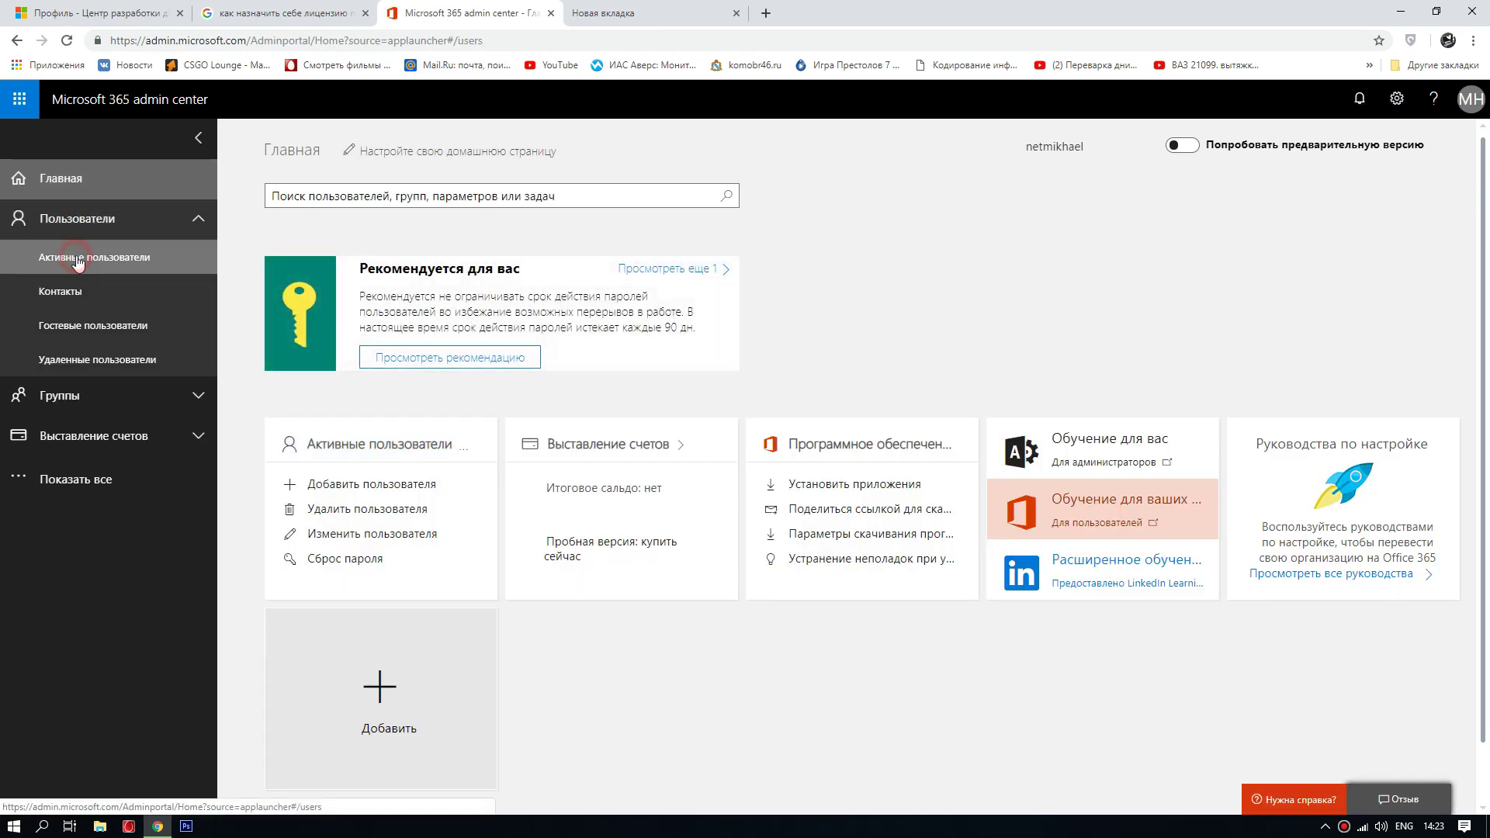
left_click(314, 256)
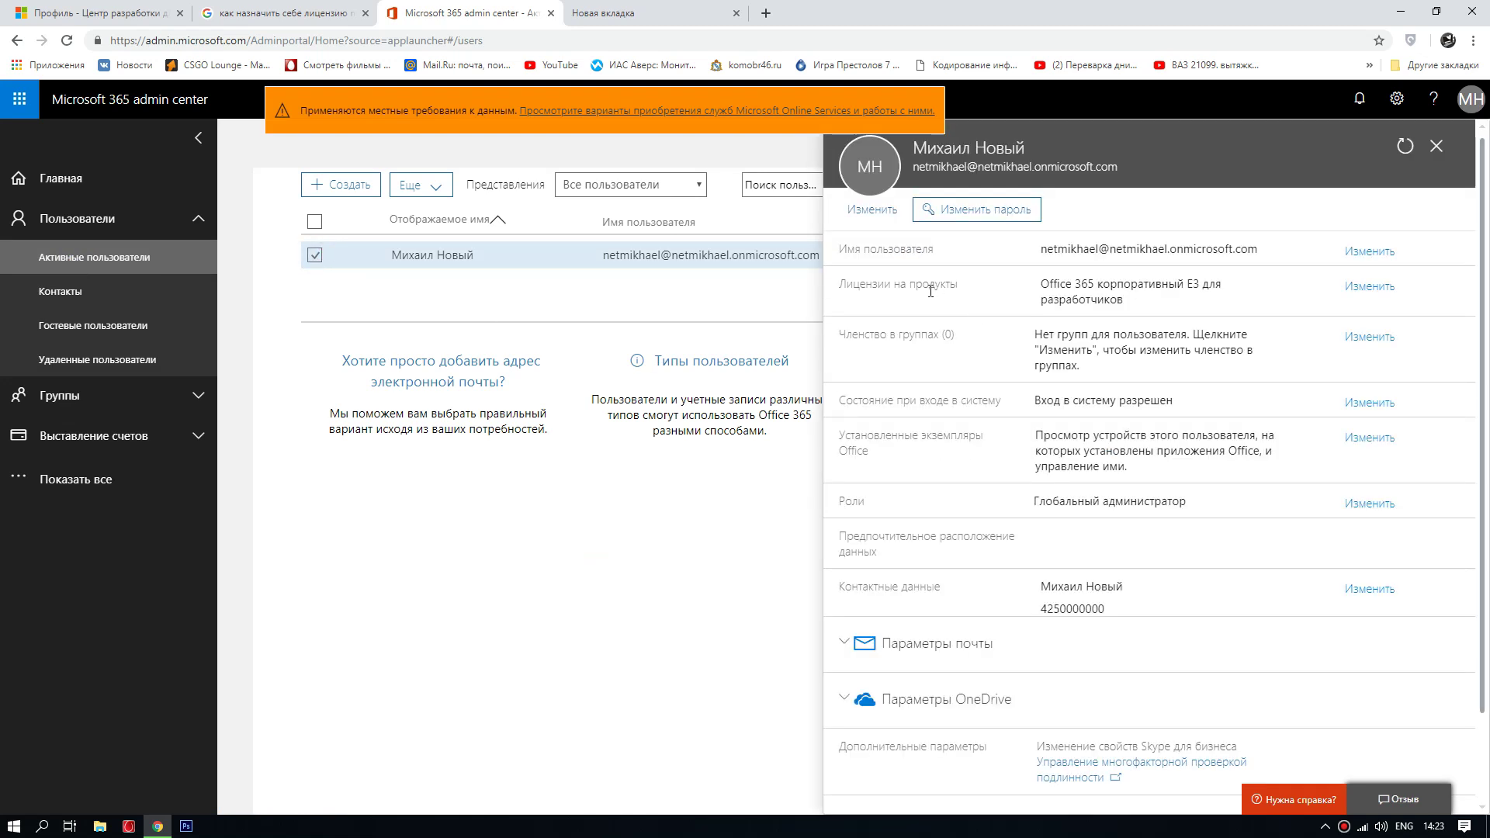
Step: Assign the user the Office 365 E3 Developer license, then go to the admin's My account page
left_click(1355, 291)
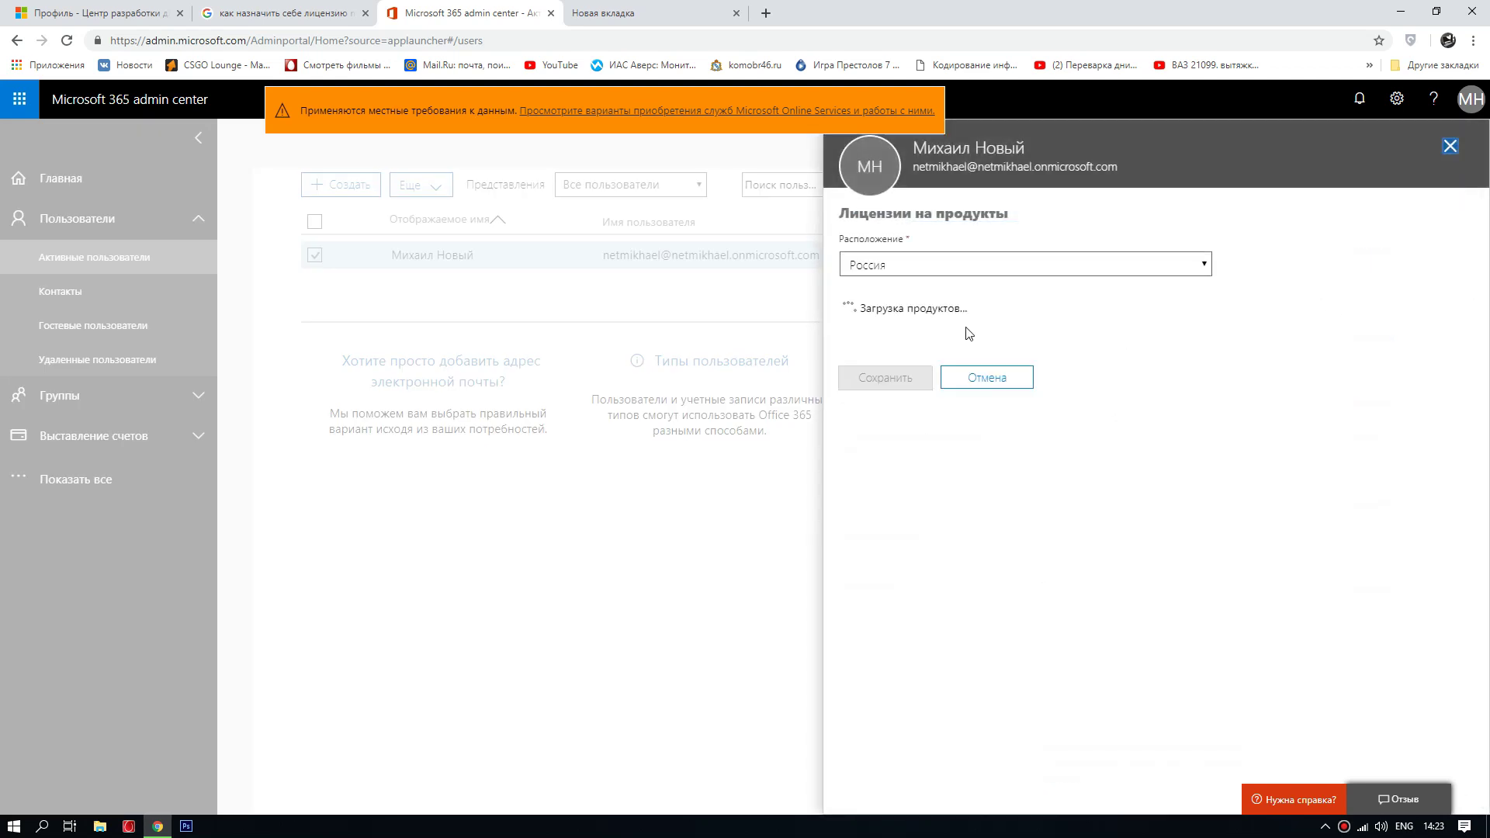
scroll(1115, 504, "down", 2)
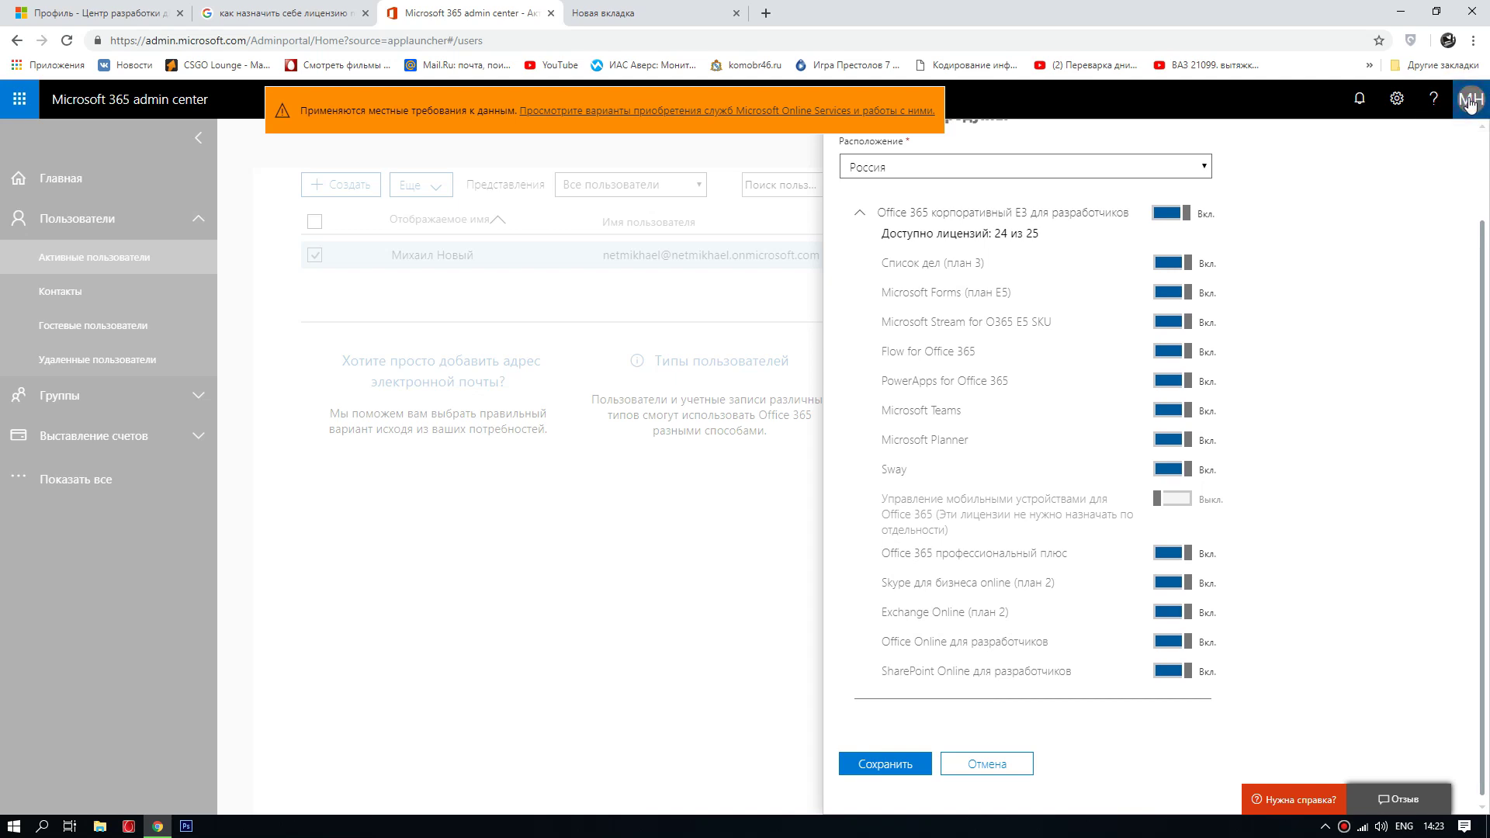
key("Escape")
left_click(1471, 98)
left_click(1335, 332)
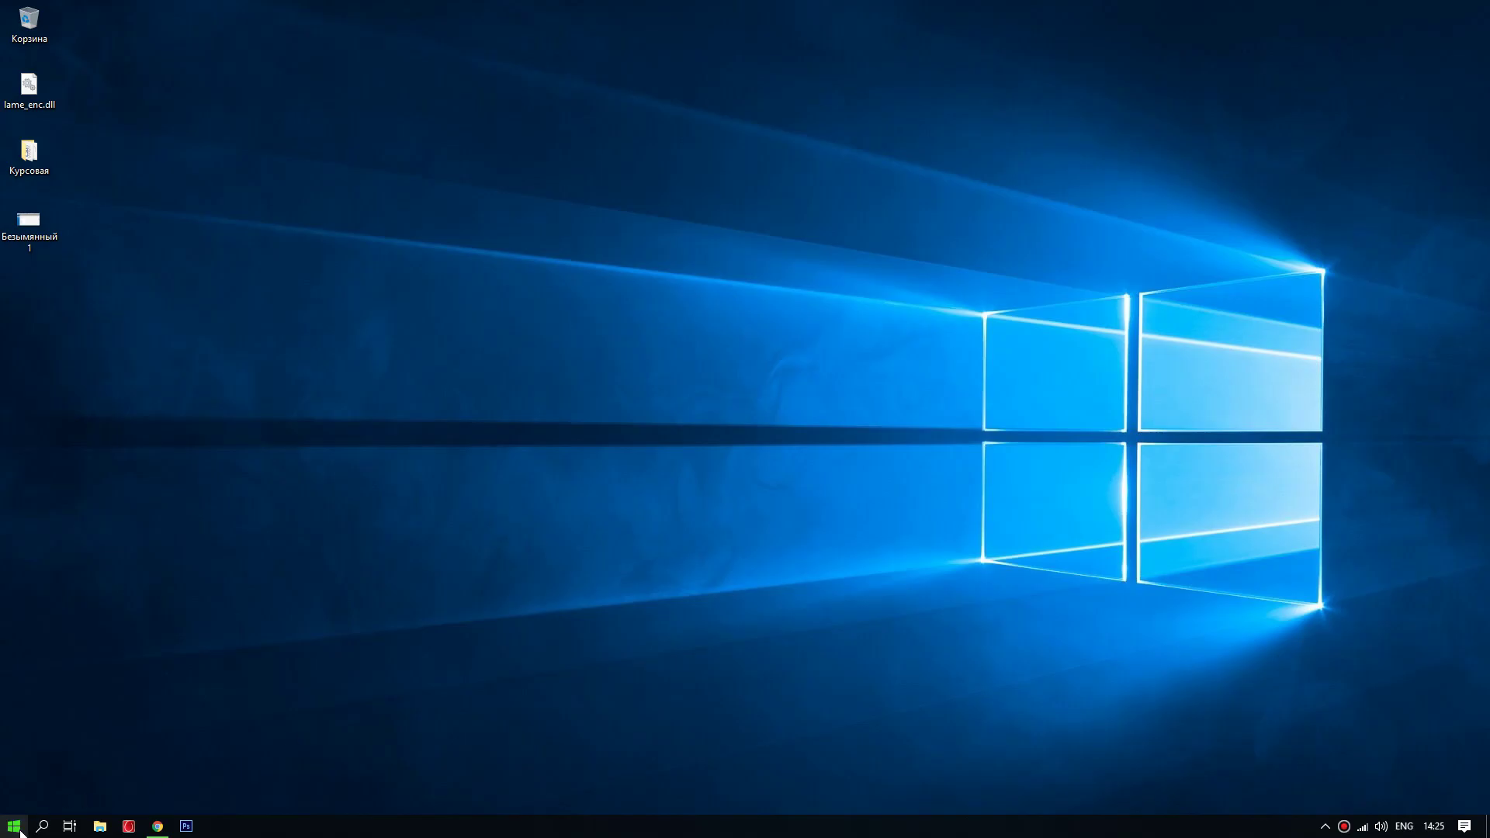
Step: Browse the installed apps list in the Start menu, then close it to reveal the desktop
left_click(14, 826)
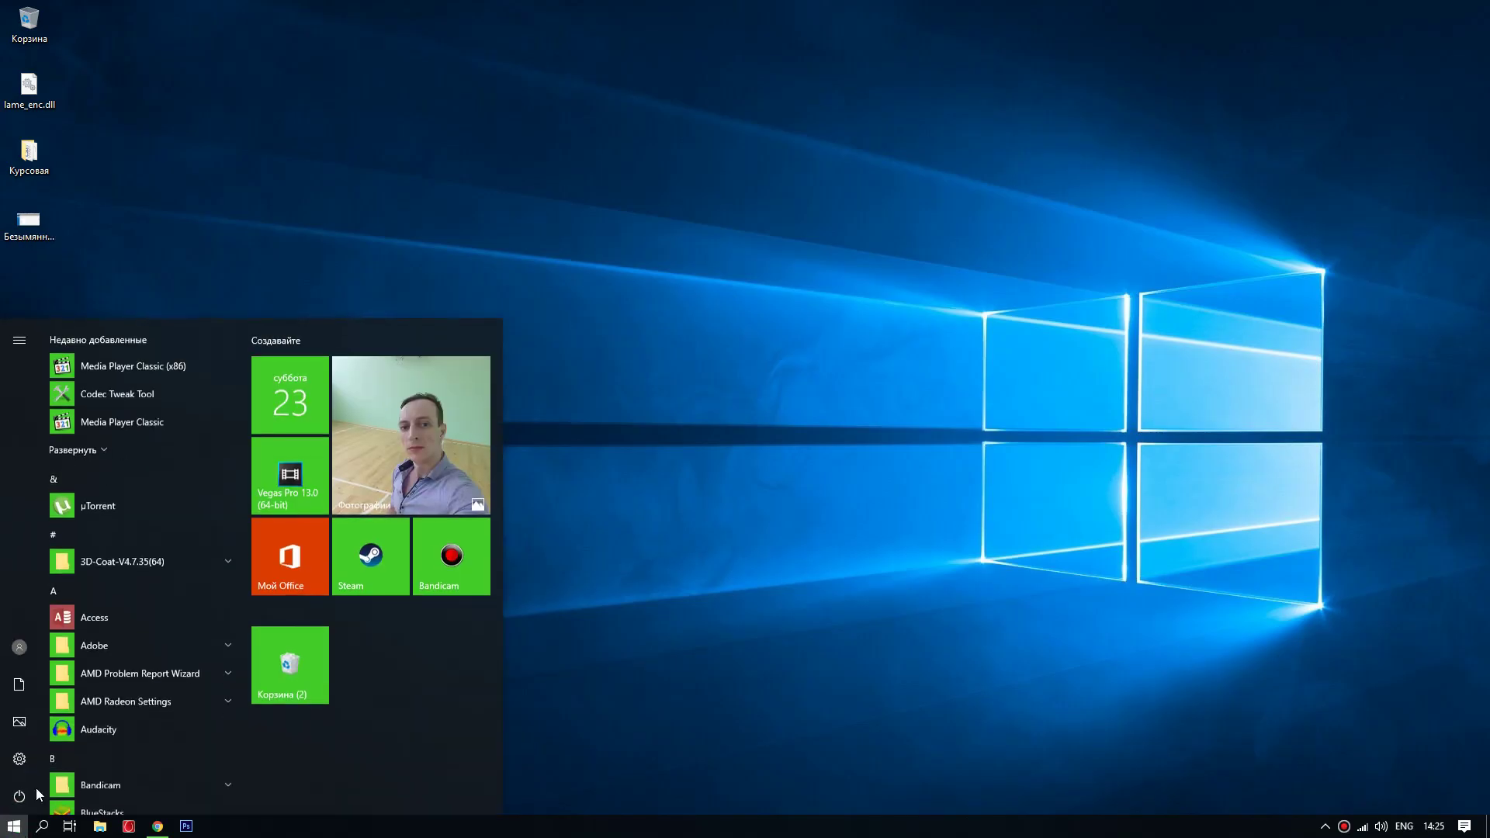
scroll(84, 582, "down", 1)
scroll(90, 486, "down", 3)
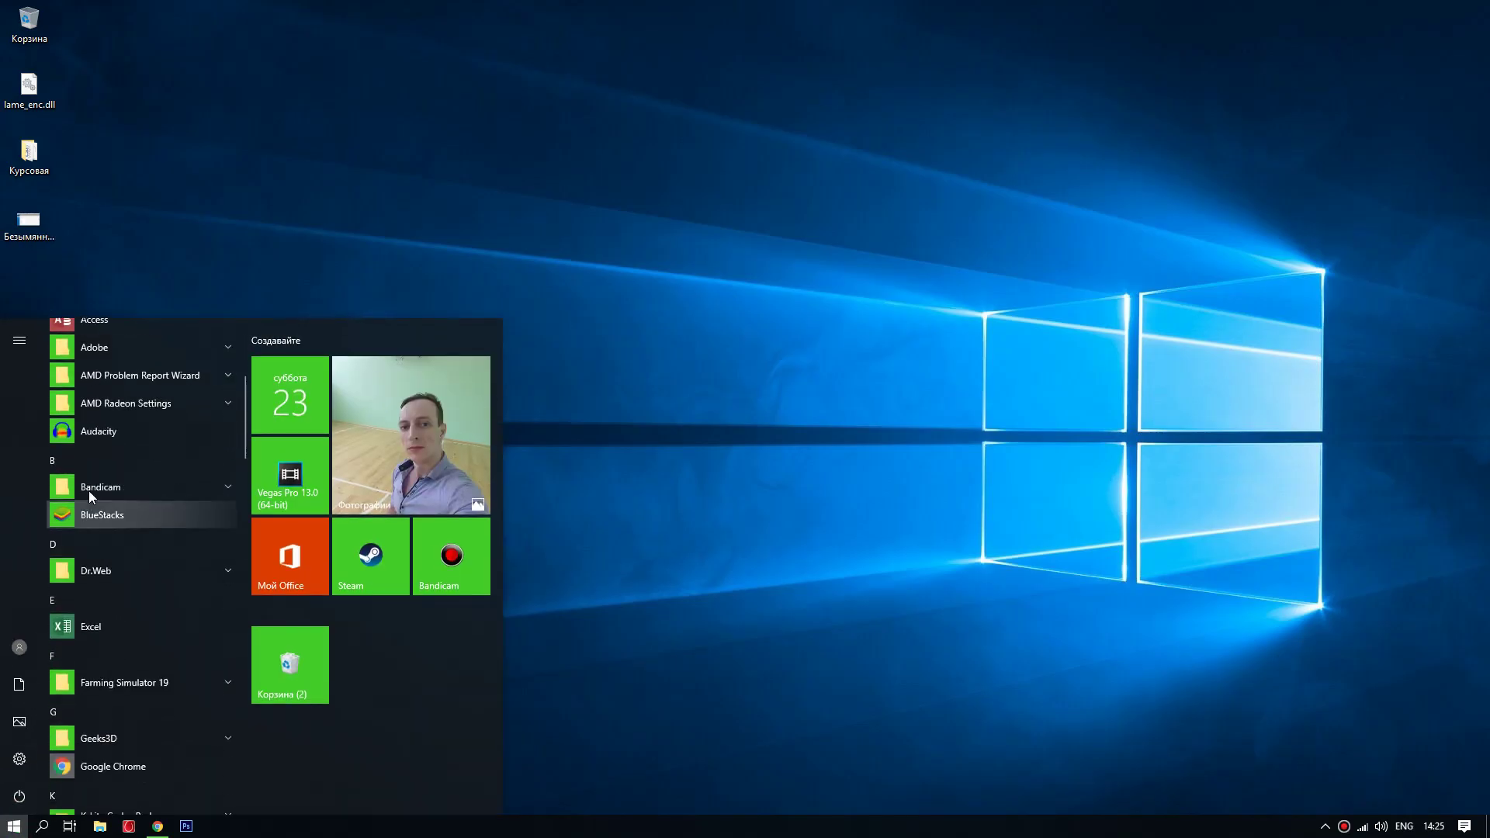
scroll(110, 426, "up", 2)
scroll(100, 530, "down", 4)
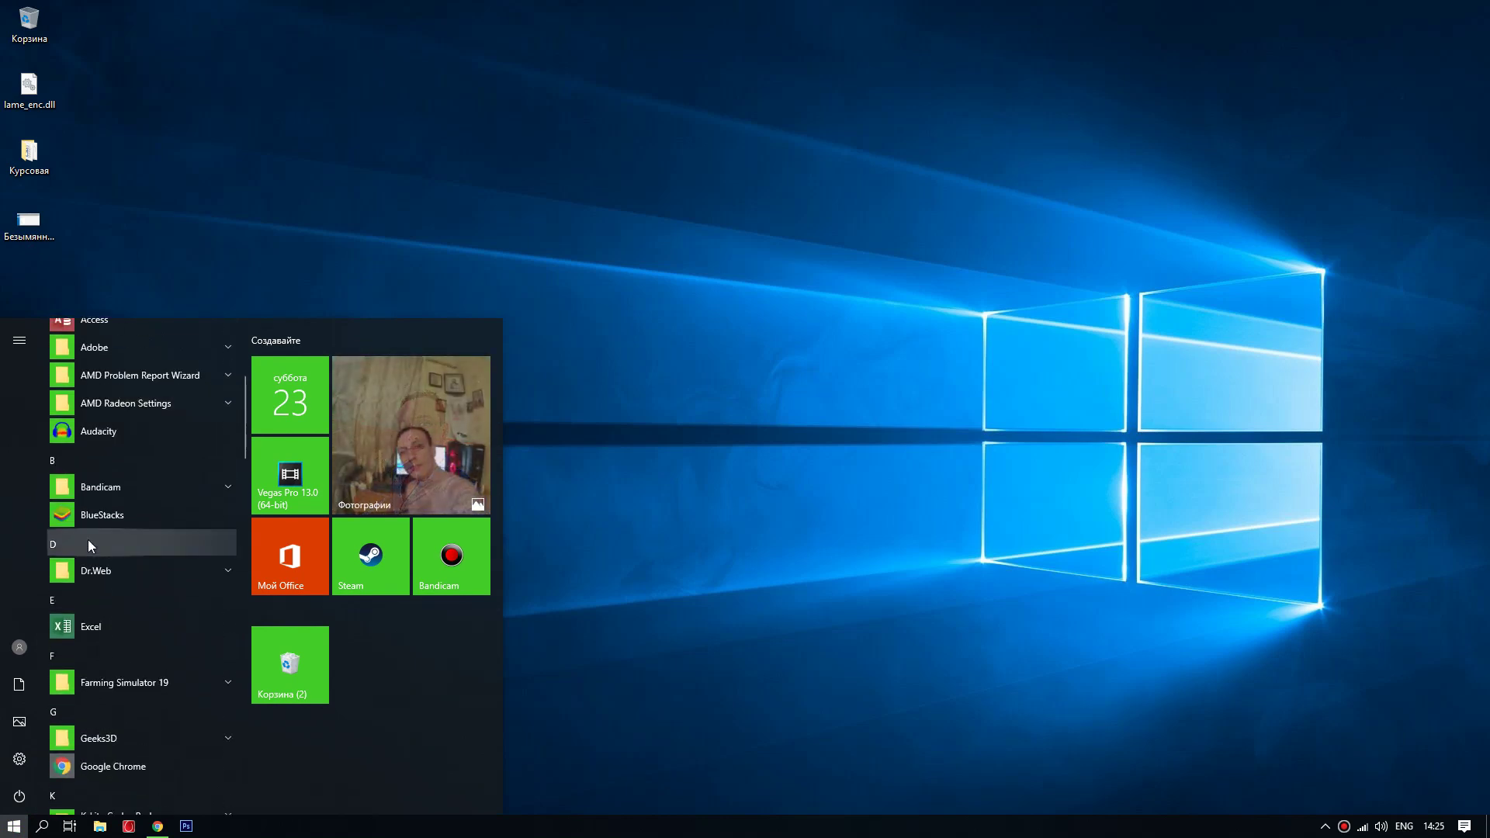
scroll(97, 543, "down", 2)
scroll(88, 617, "down", 3)
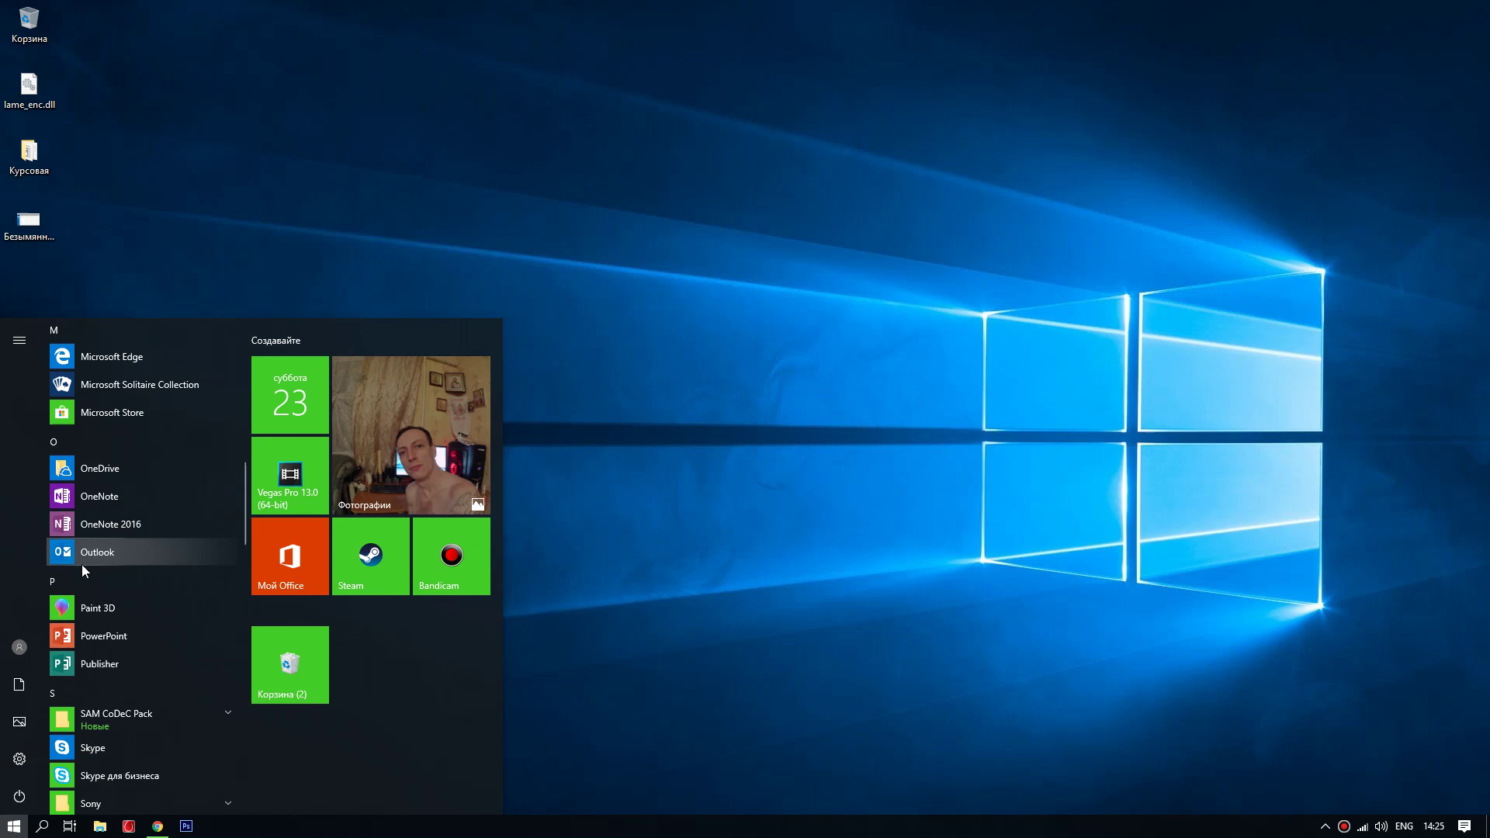
scroll(82, 565, "down", 2)
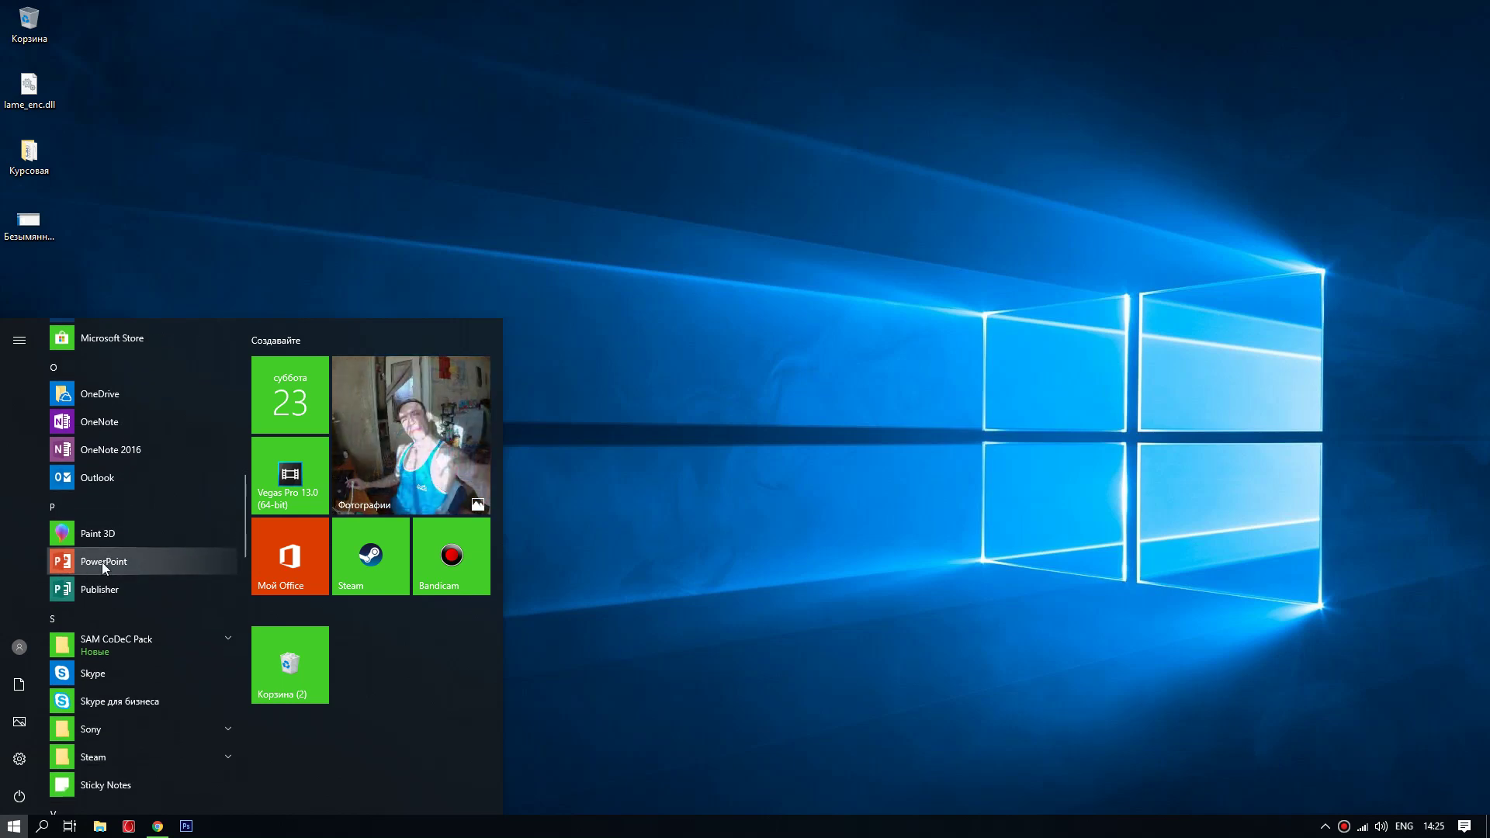
scroll(93, 570, "down", 10)
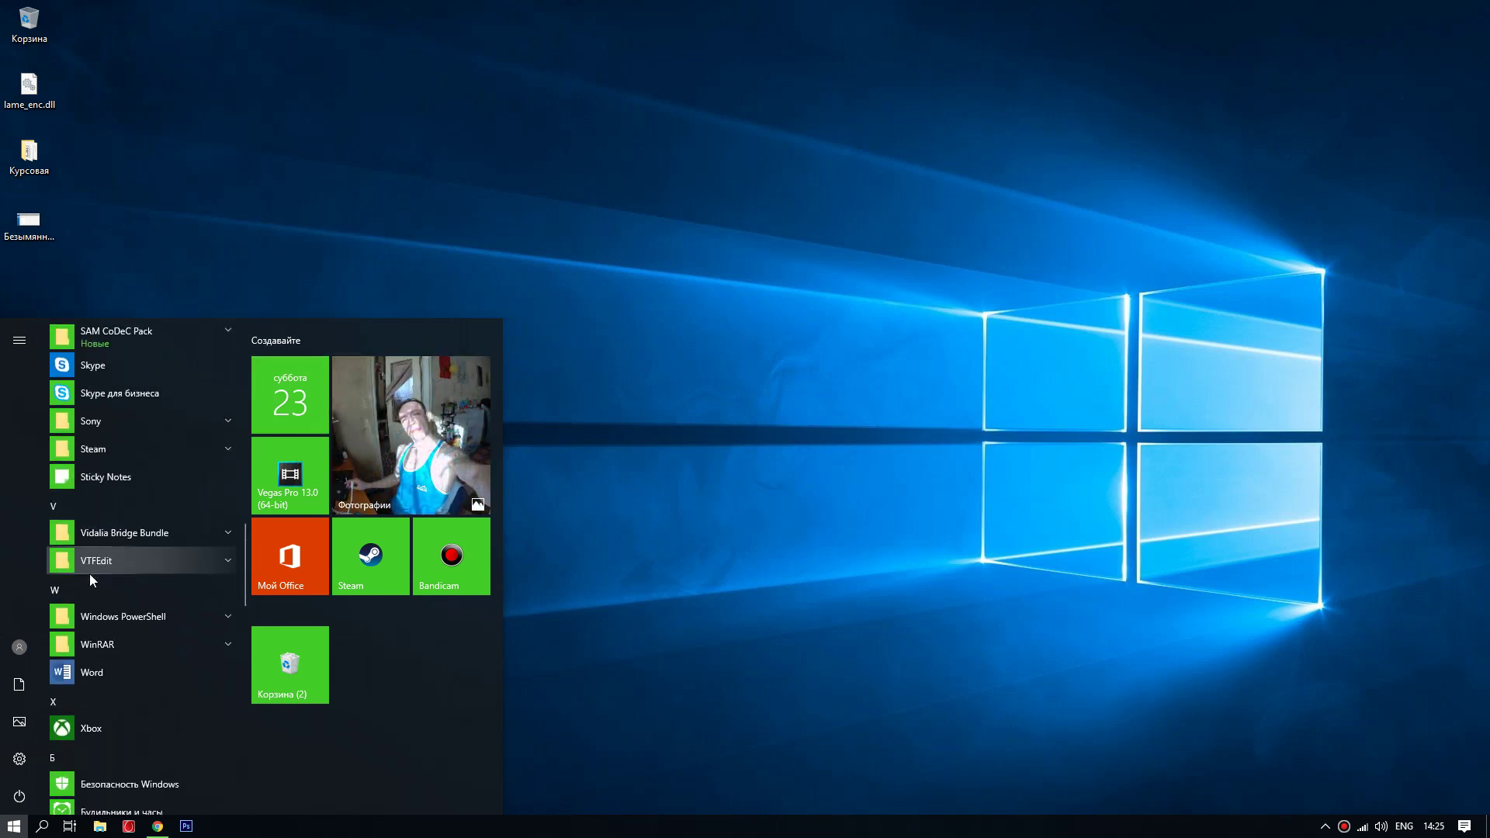
scroll(96, 583, "down", 1)
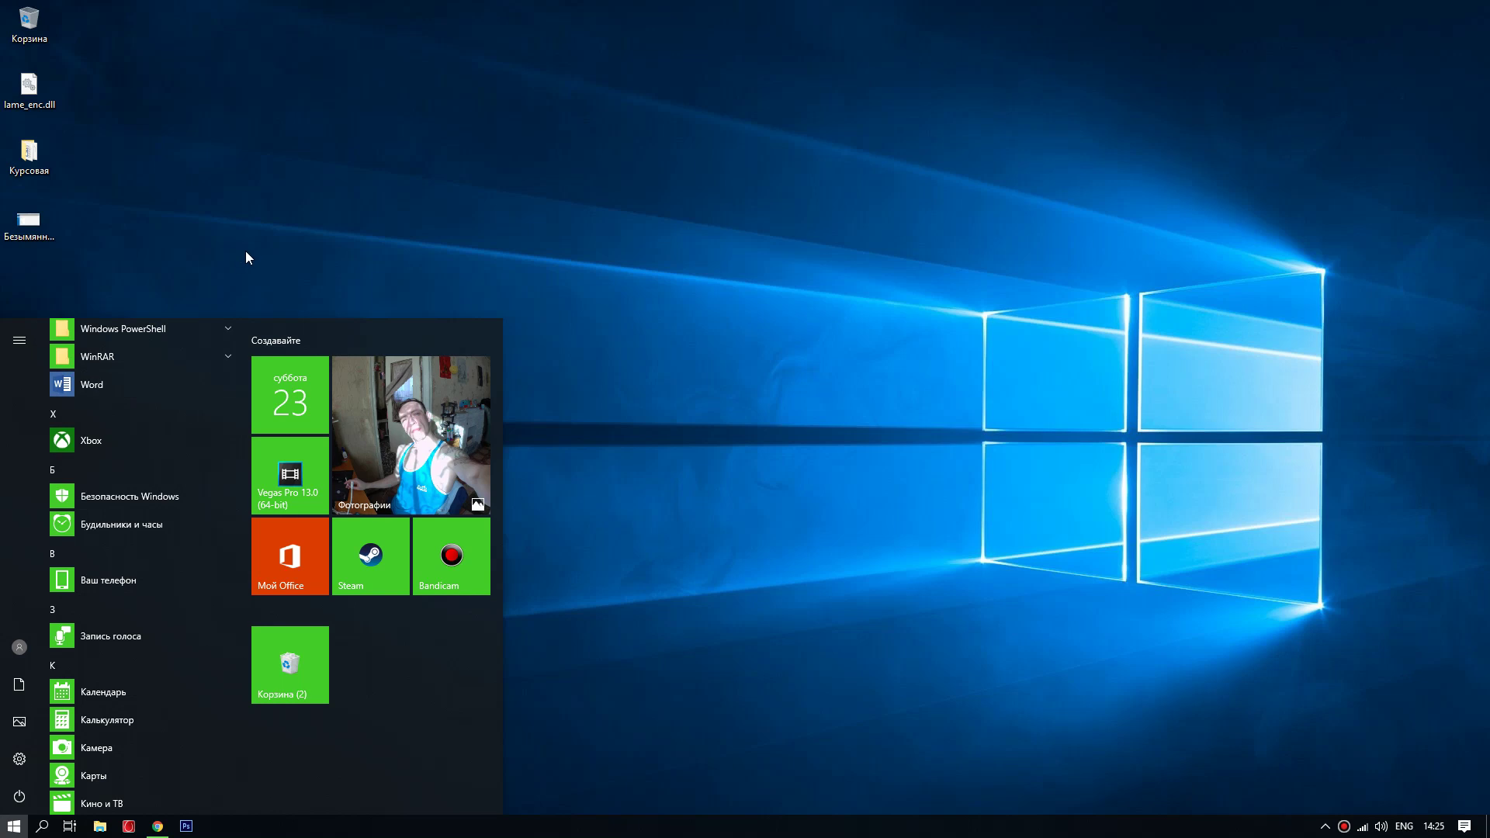
left_click(699, 621)
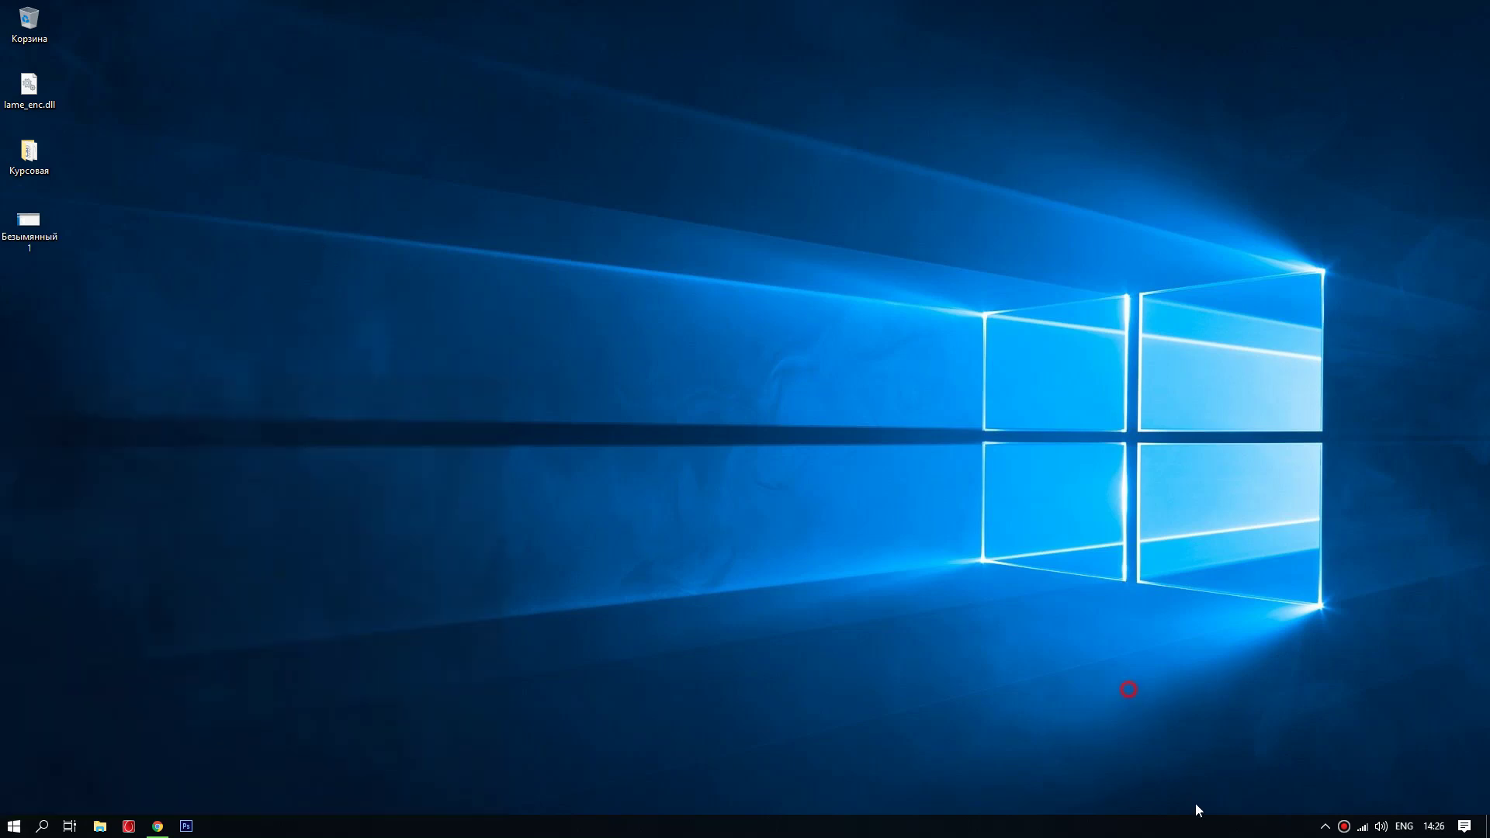
left_click(1323, 827)
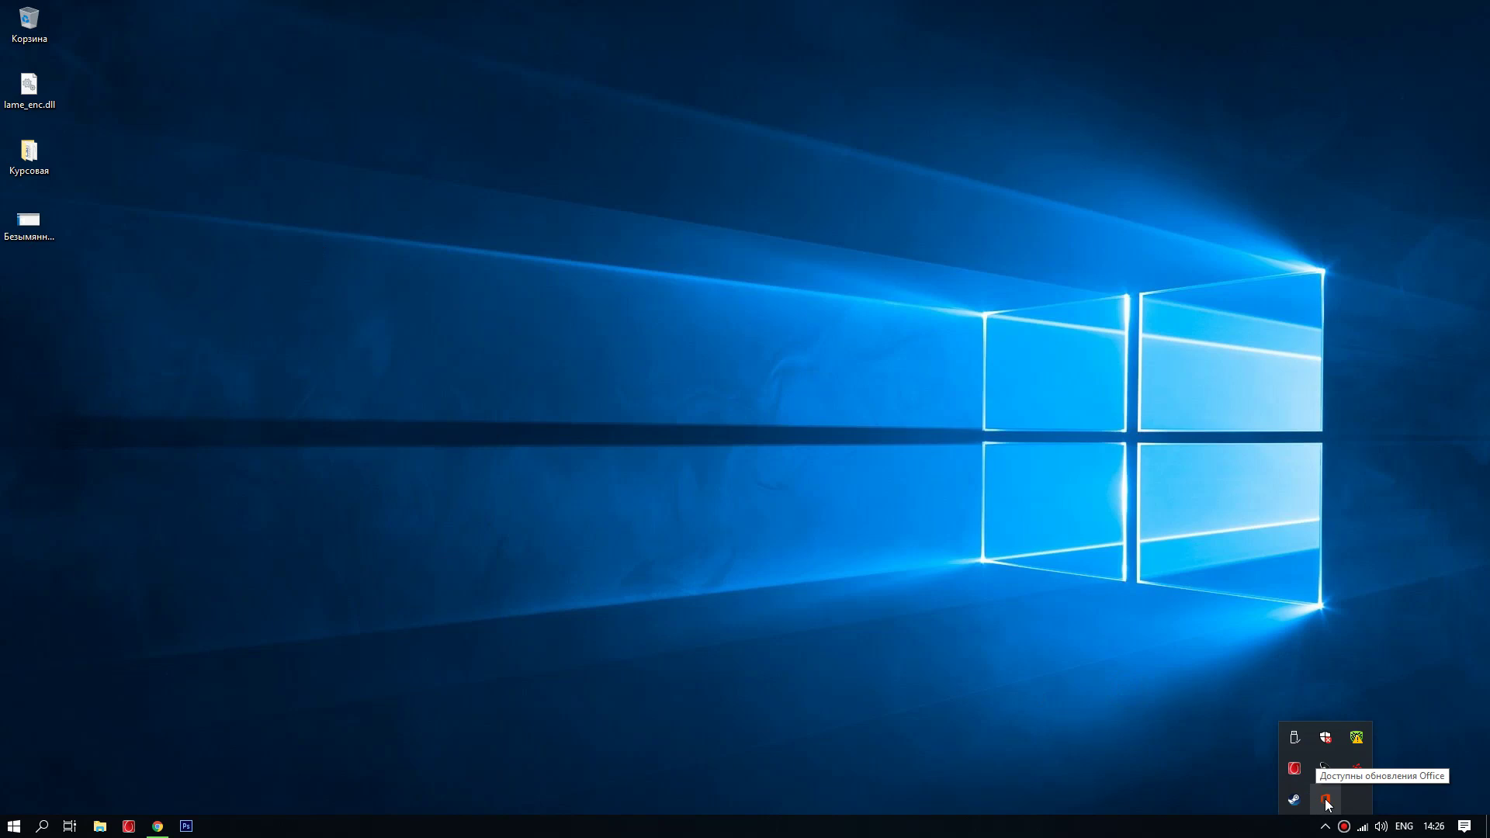
left_click(570, 648)
left_click(13, 825)
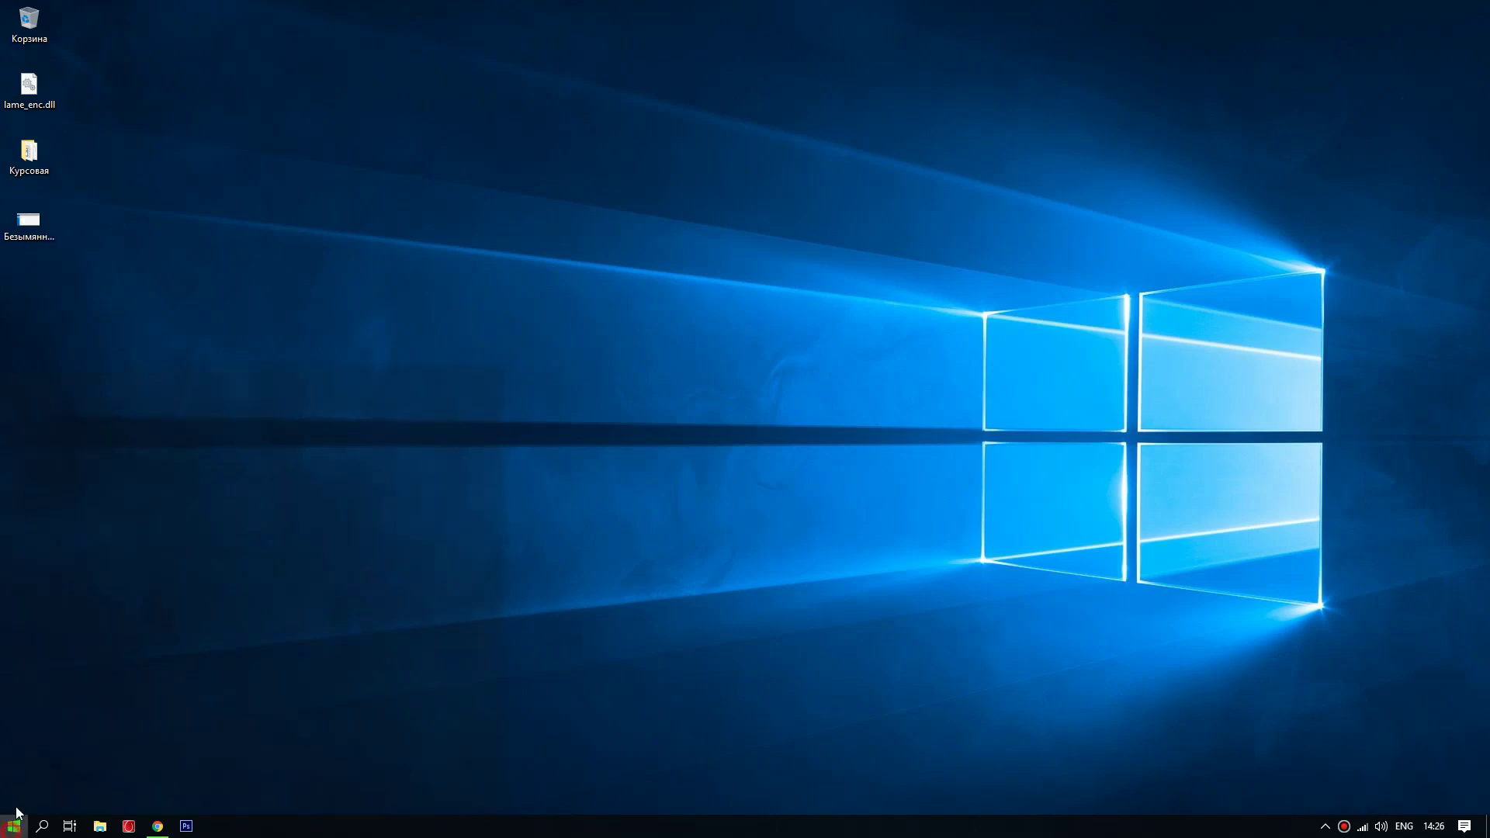
left_click(18, 651)
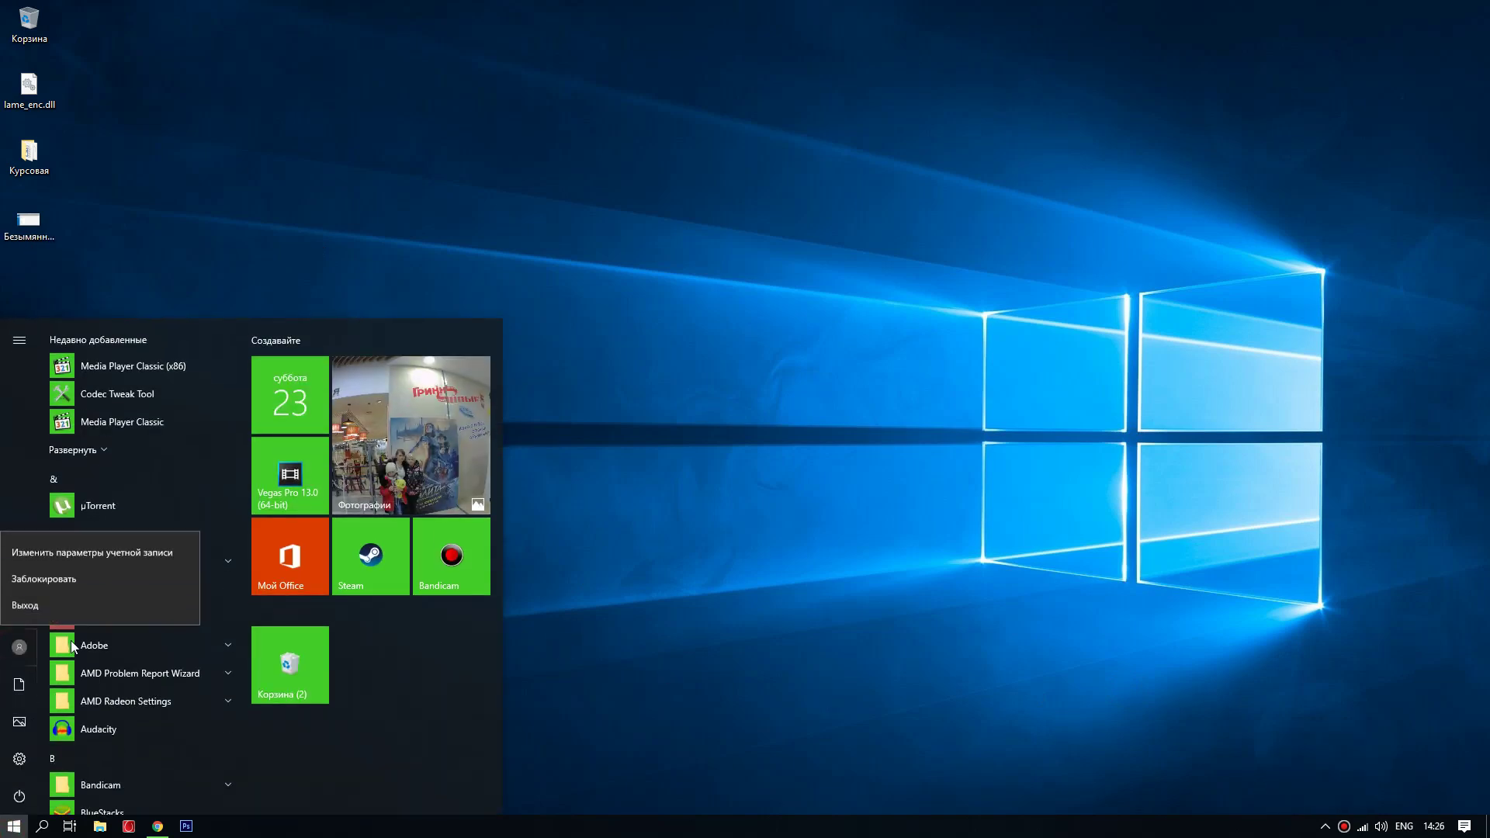
left_click(49, 550)
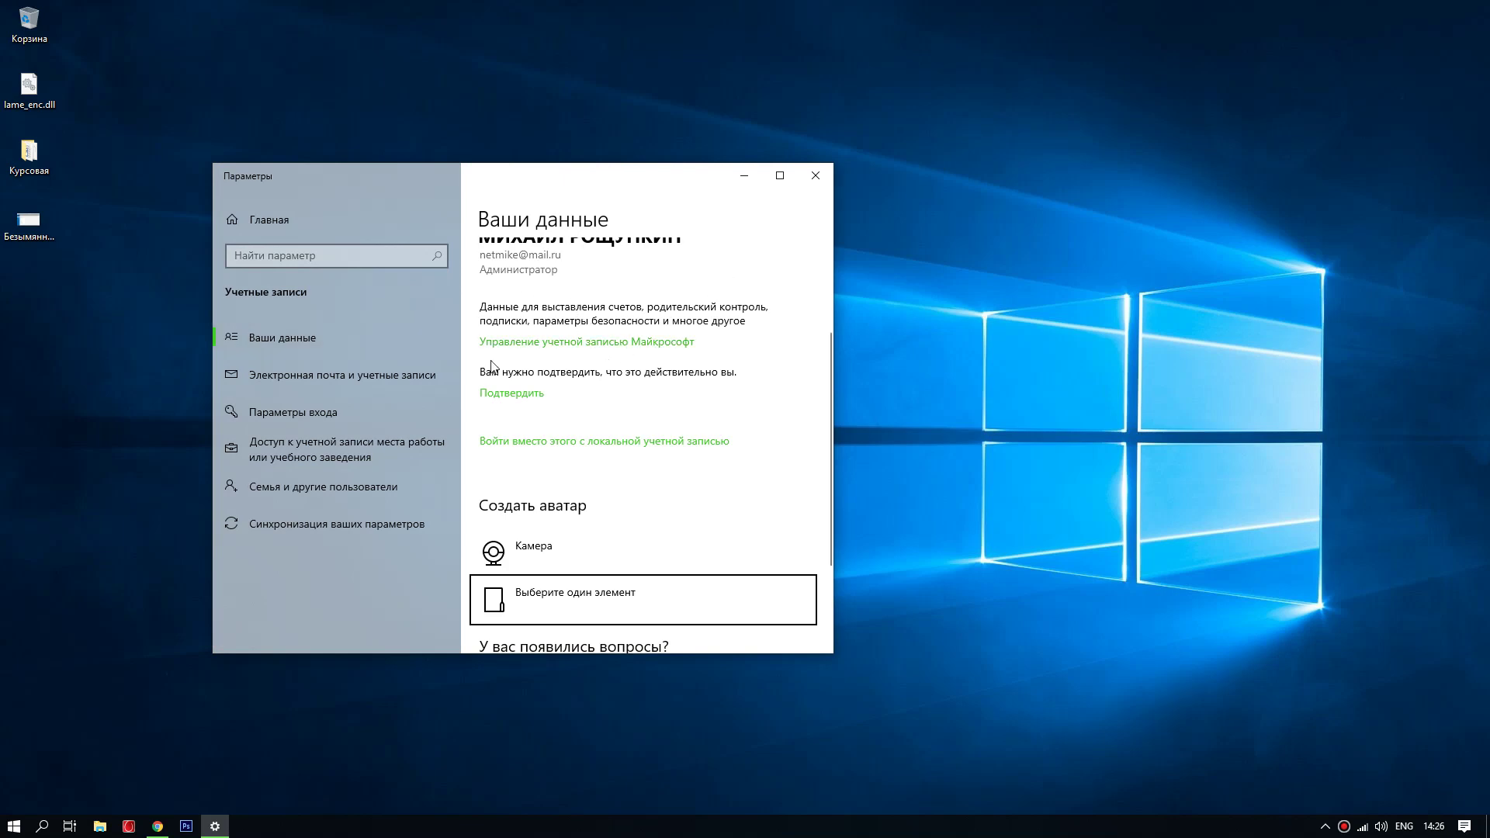
left_click(815, 175)
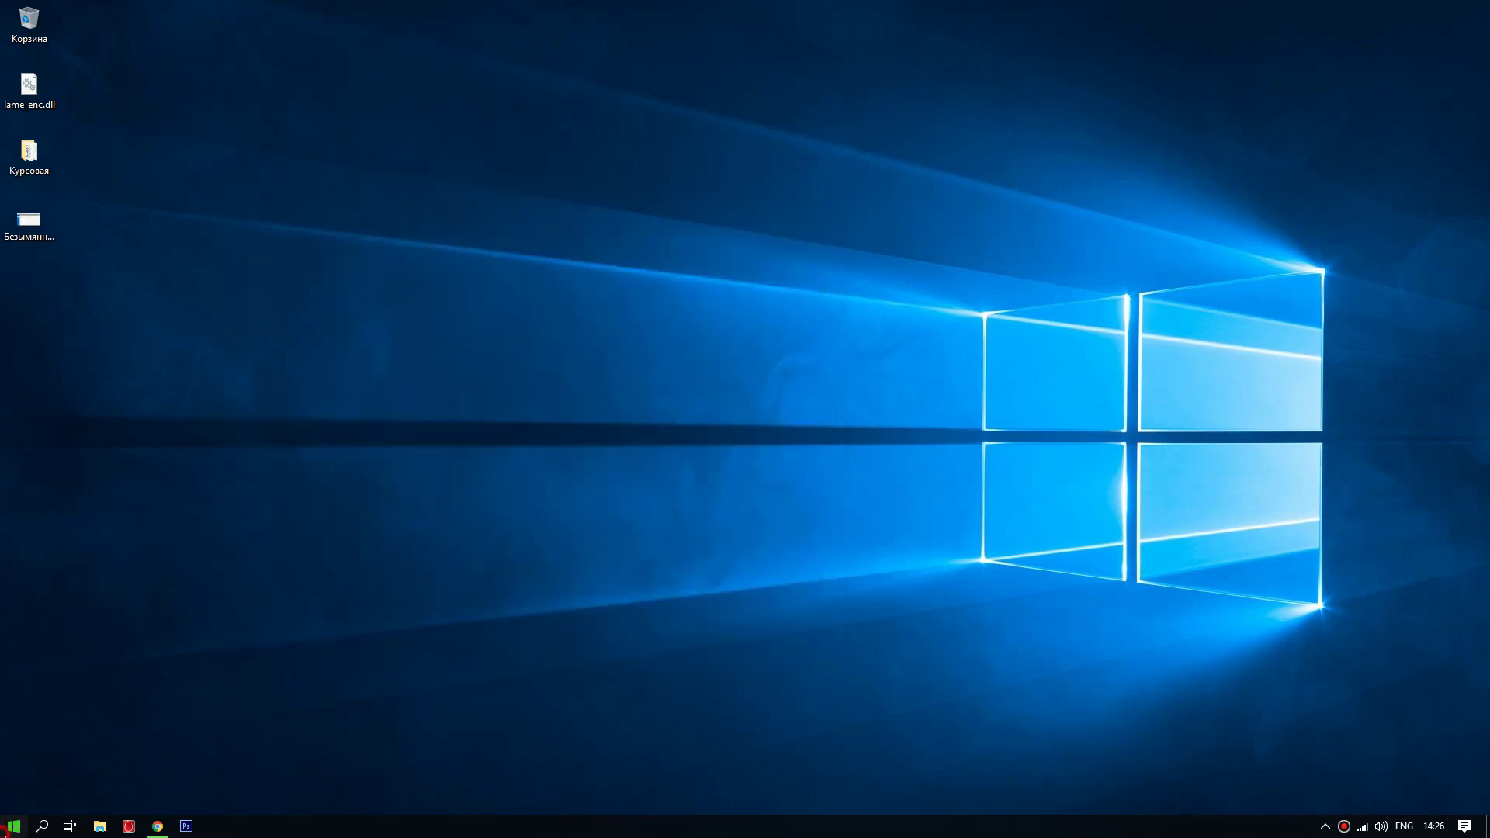
left_click(6, 828)
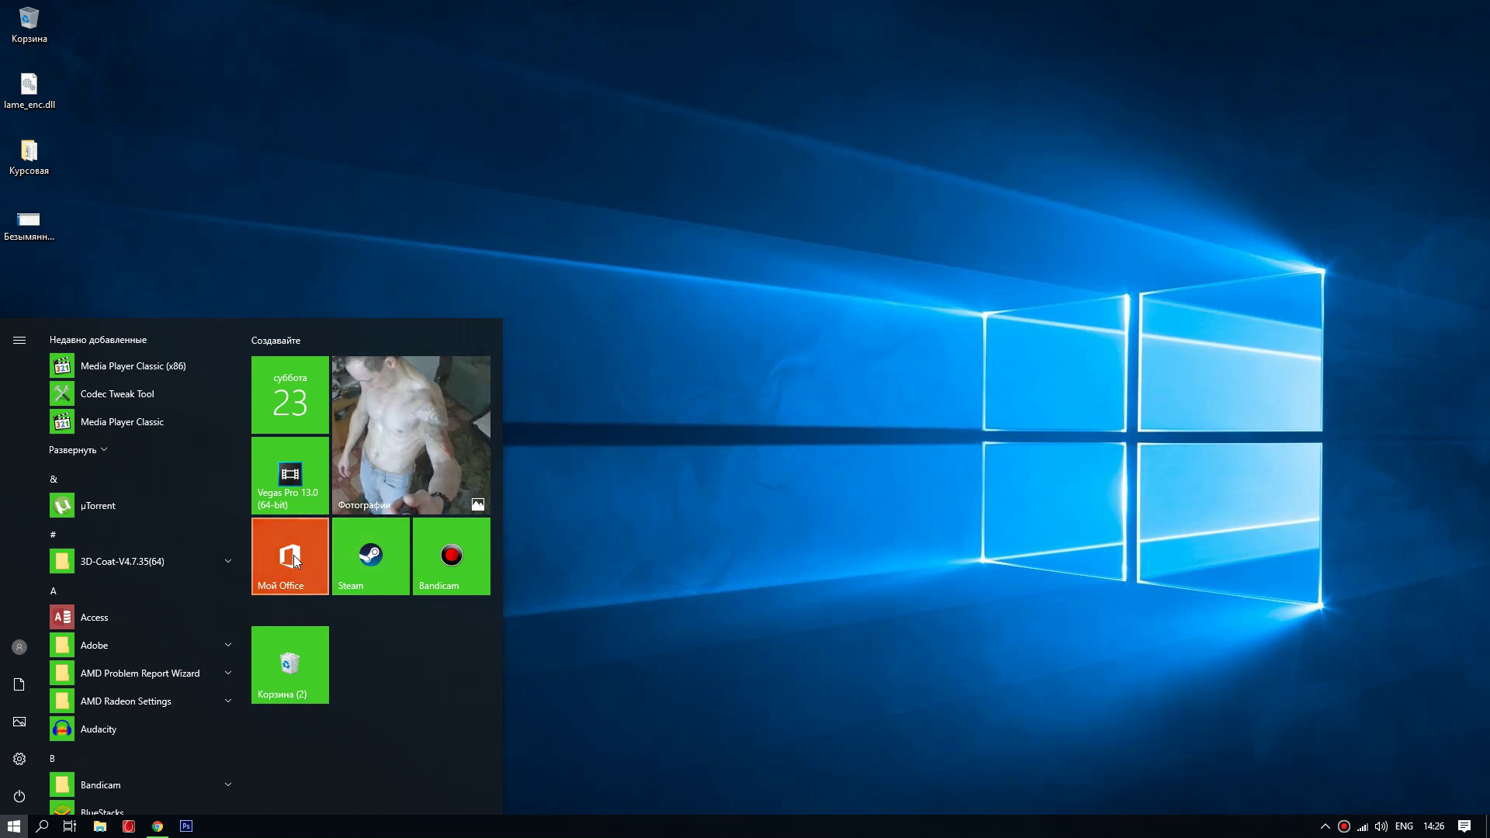
left_click(615, 528)
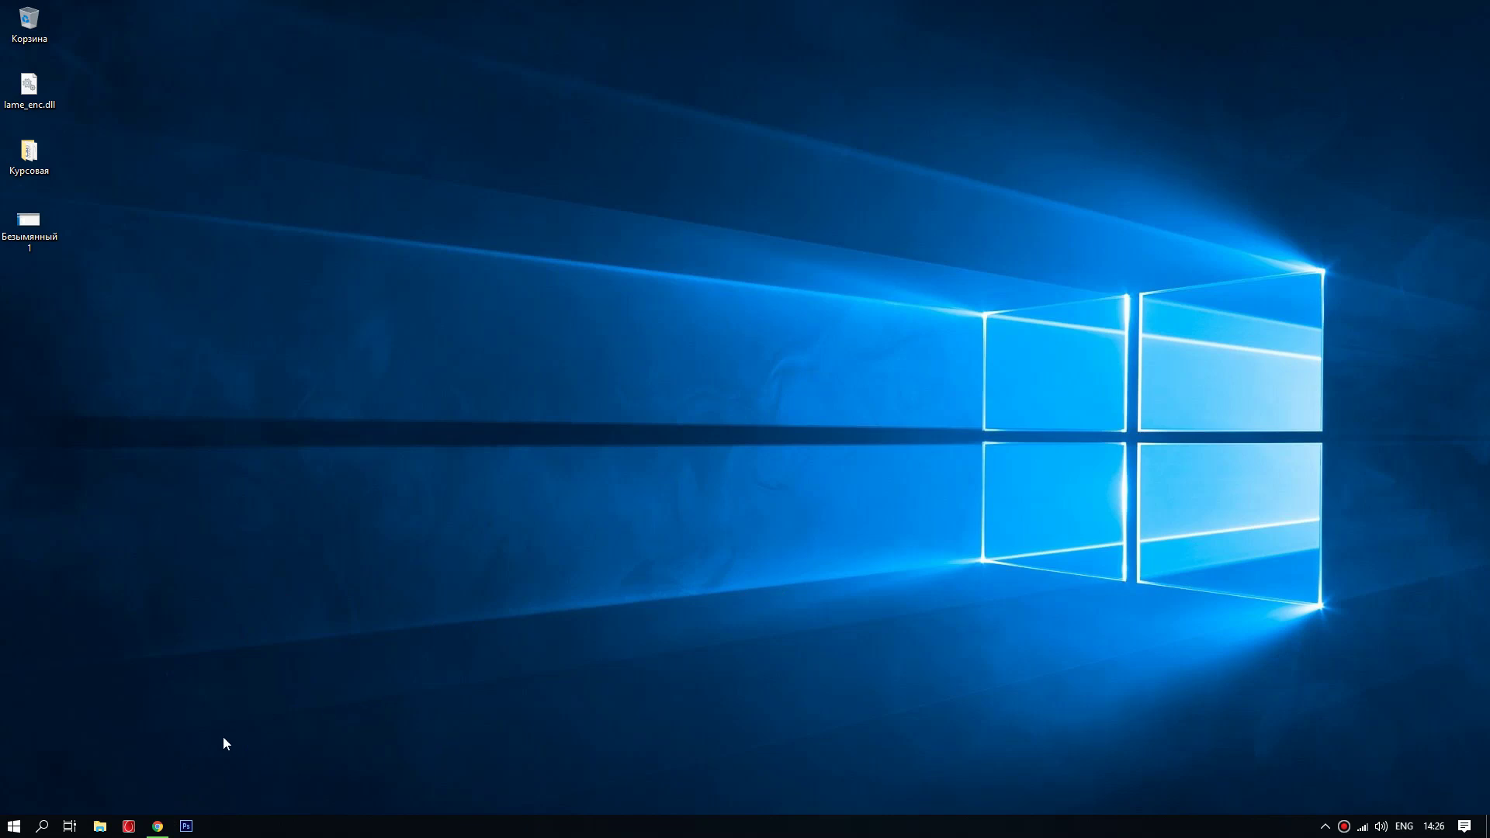
left_click(167, 827)
Step: Subscribe to the Новый взгляд channel with new-video notifications on, then scroll through its videos
left_click(656, 13)
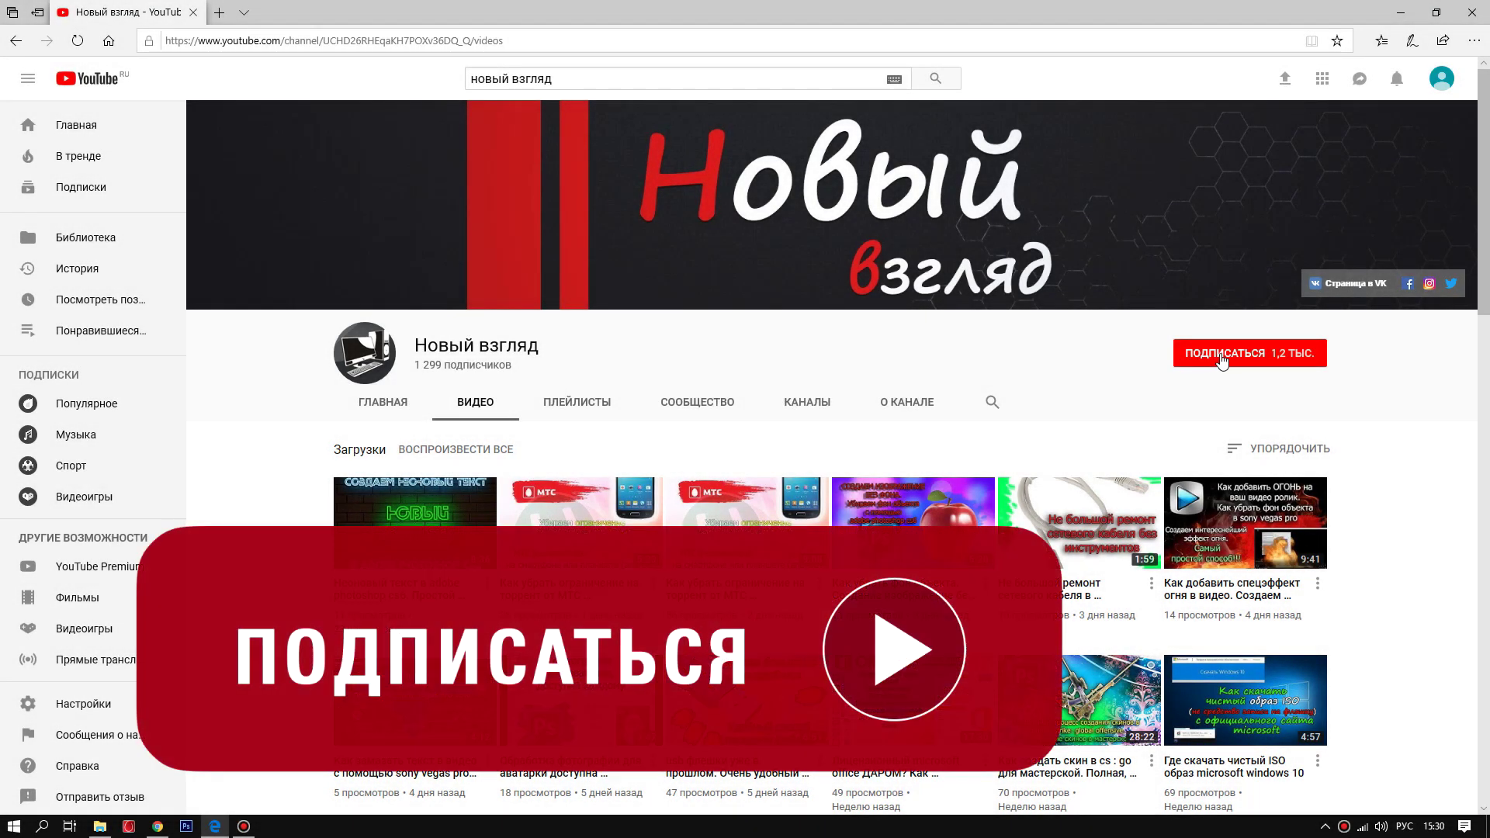
left_click(1222, 359)
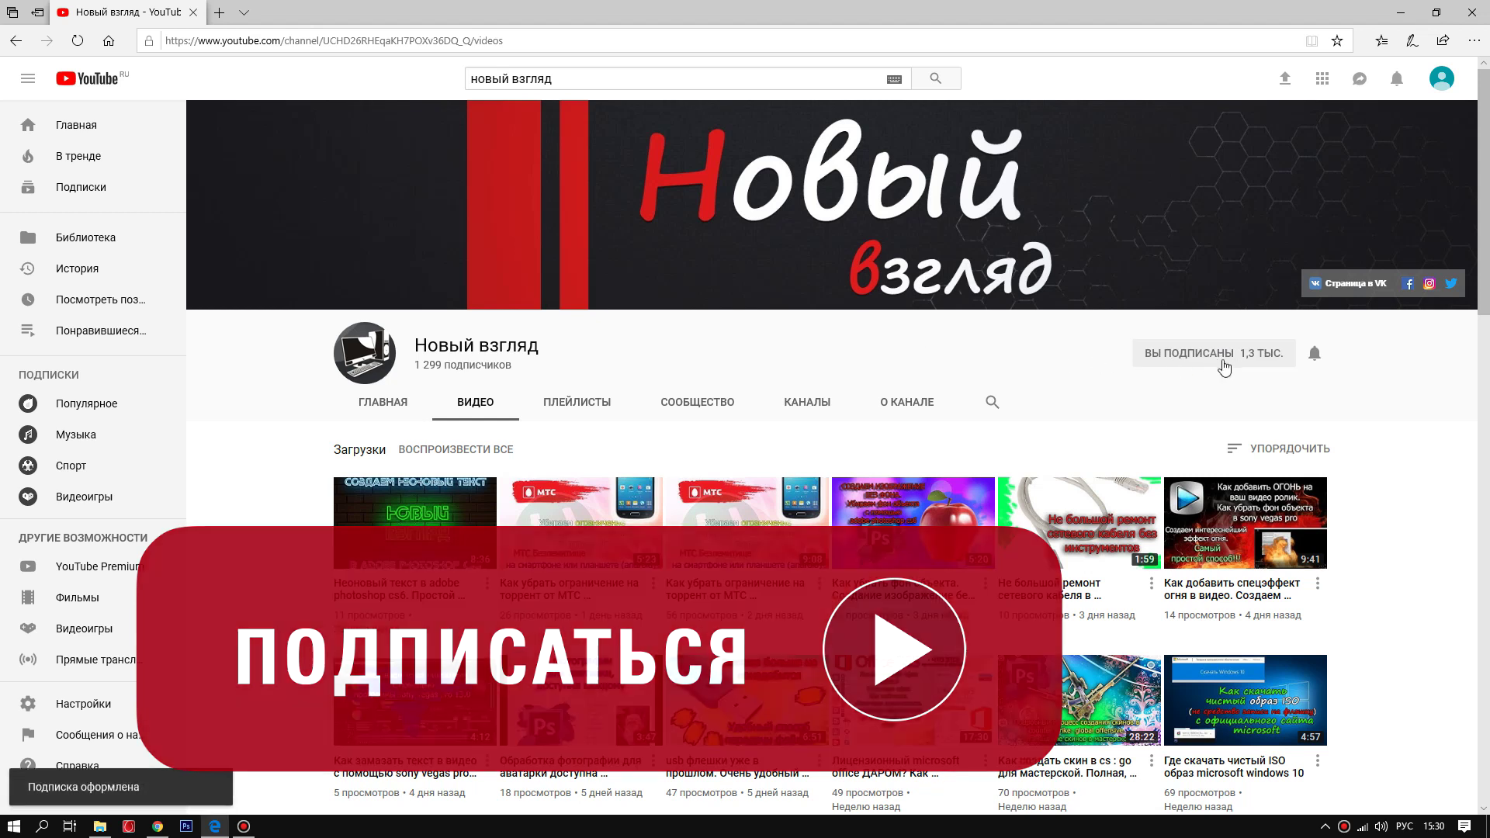
left_click(1317, 356)
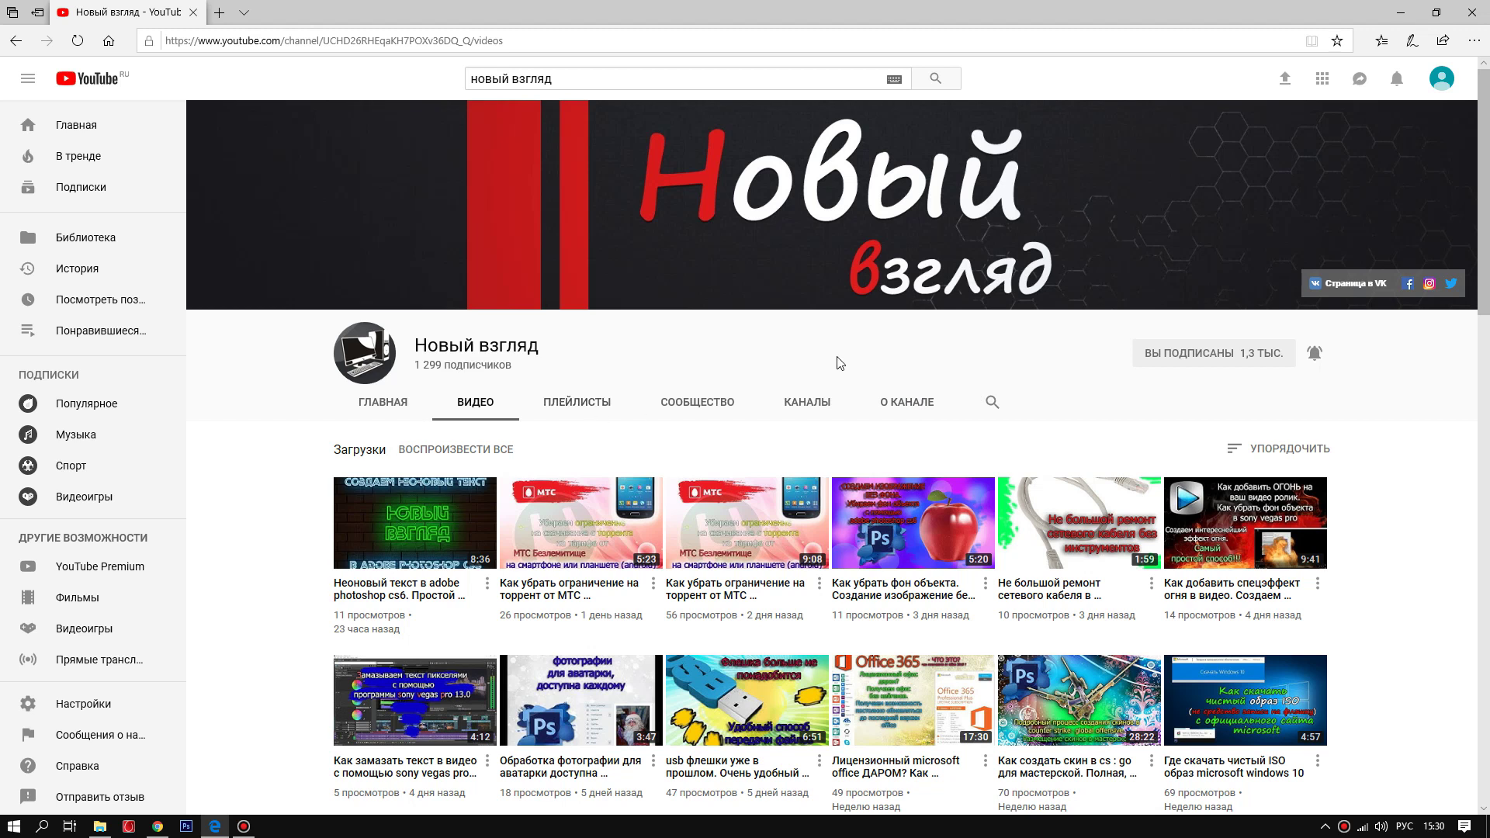
scroll(671, 419, "down", 1)
scroll(543, 419, "up", 1)
scroll(490, 423, "down", 1)
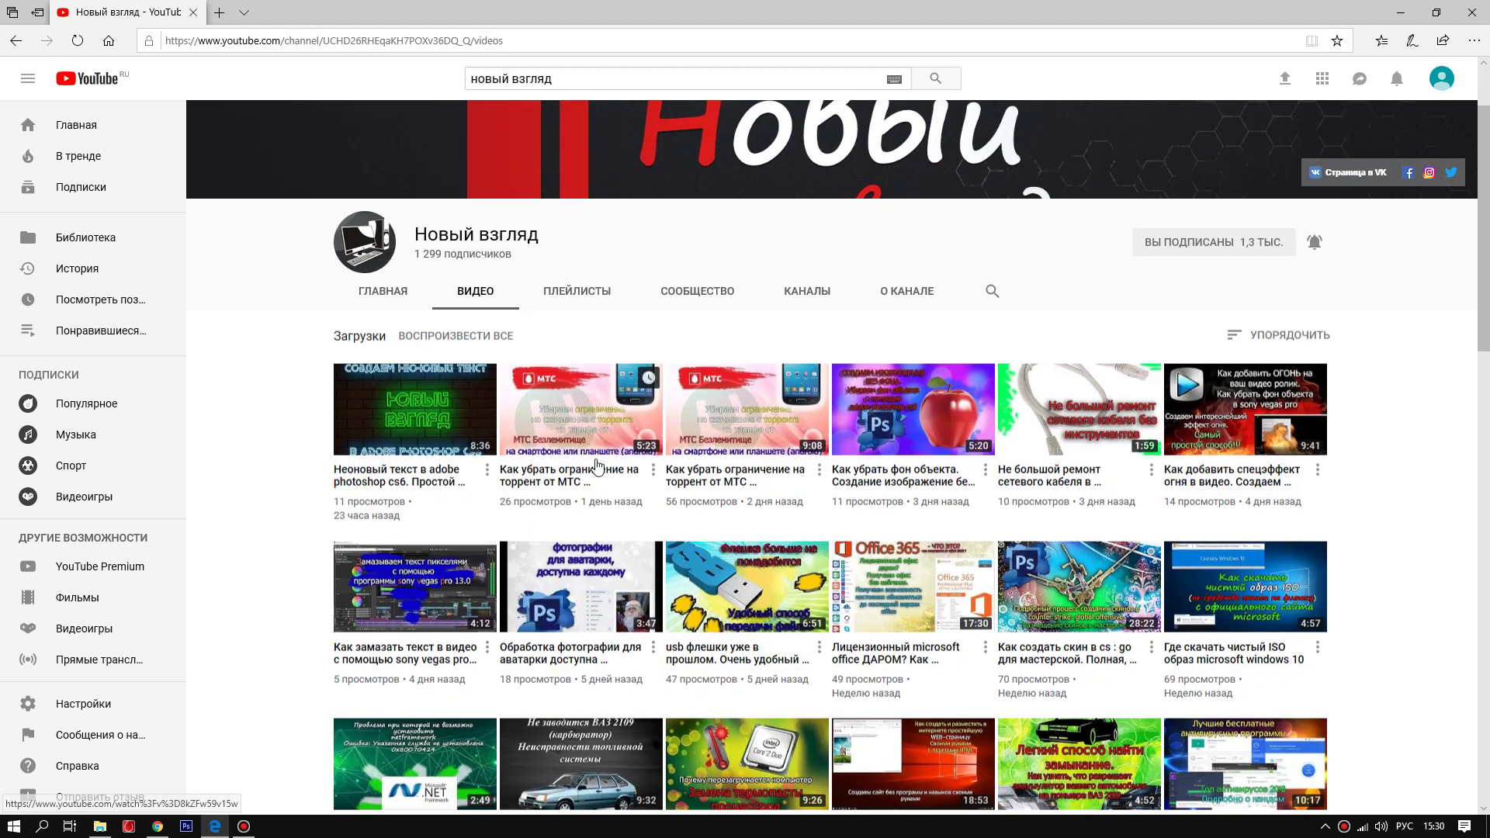
scroll(631, 543, "down", 1)
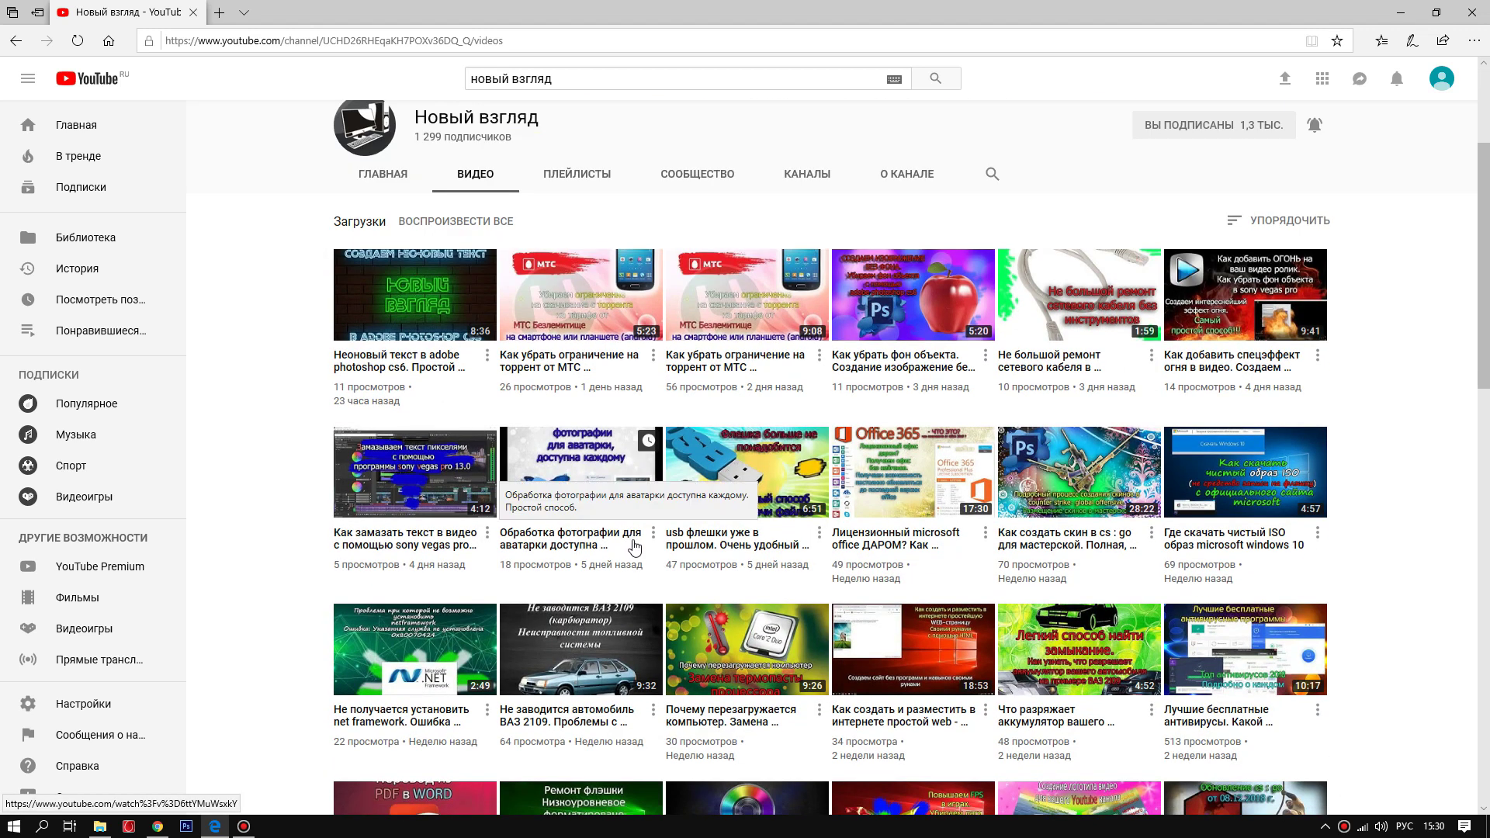
scroll(630, 541, "down", 3)
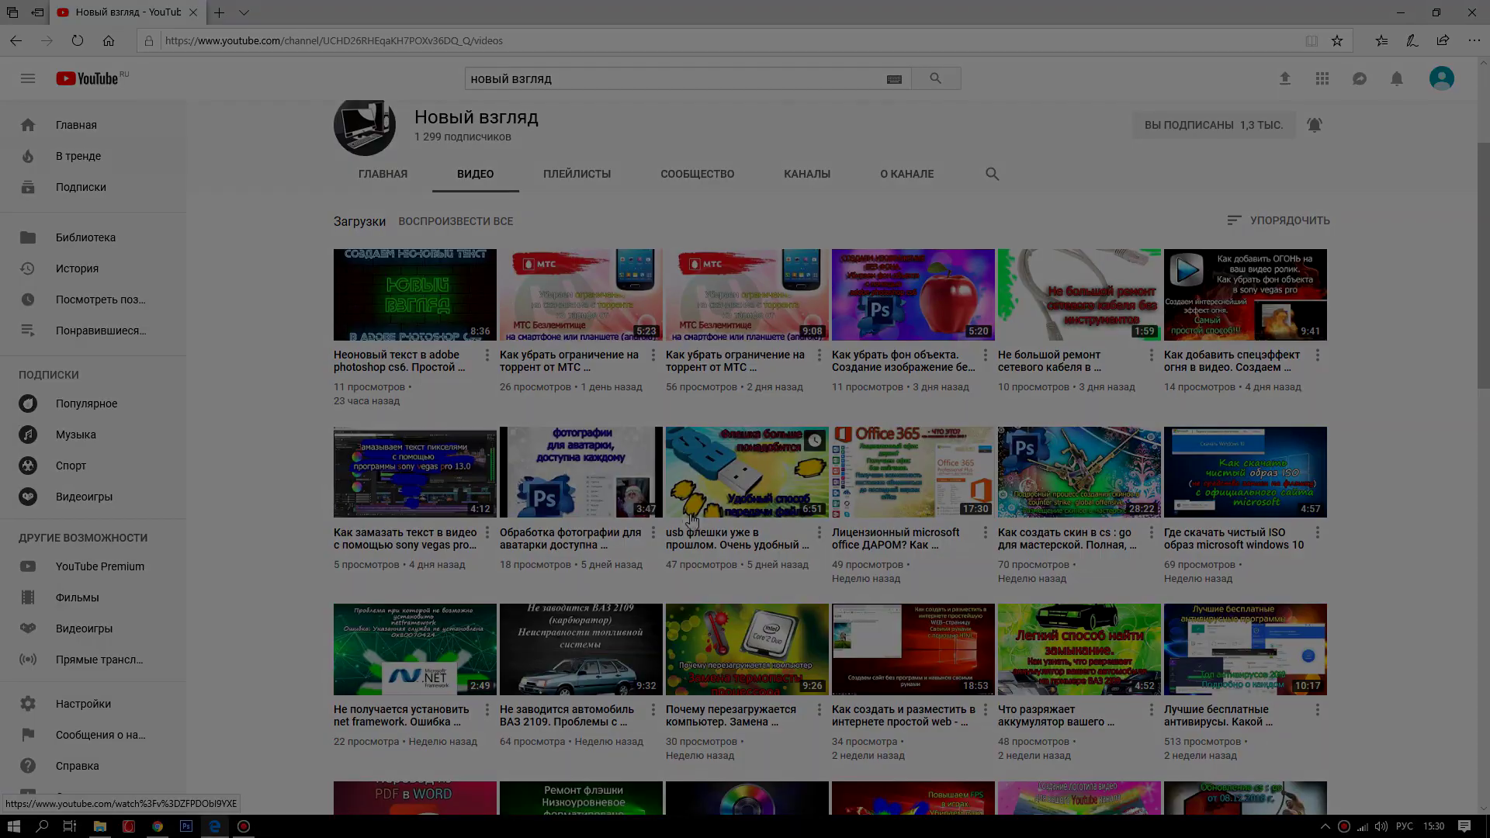